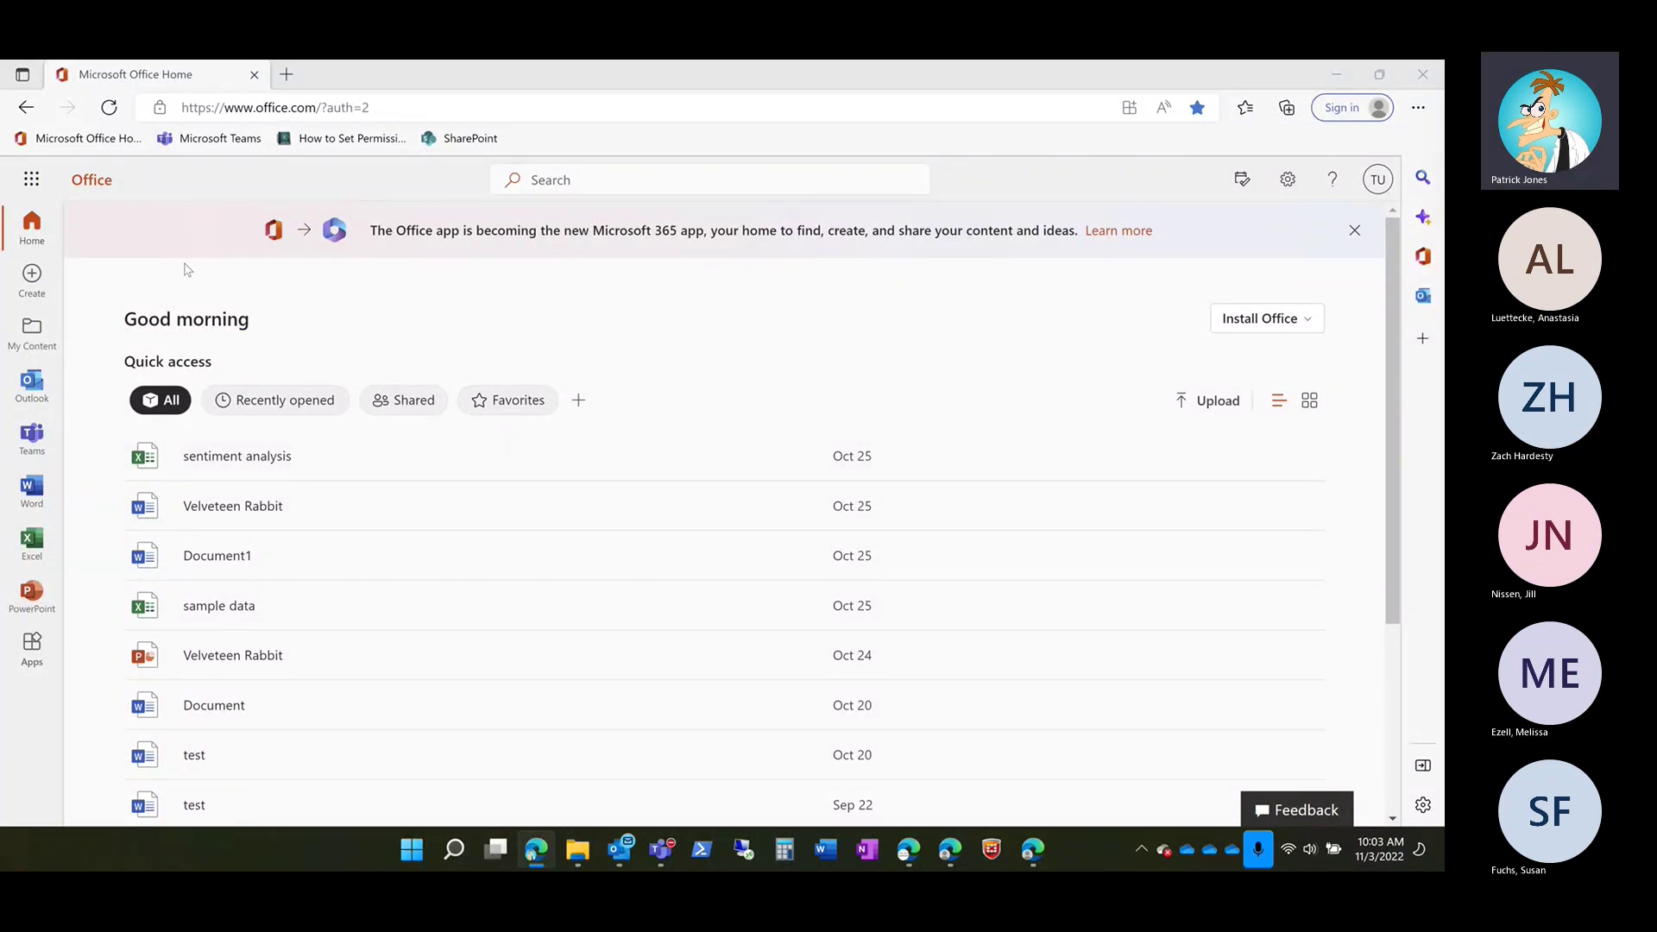
Step: Open OneDrive from the Office home page and check which file scopes its search offers, leaving the scope at All files
click(52, 191)
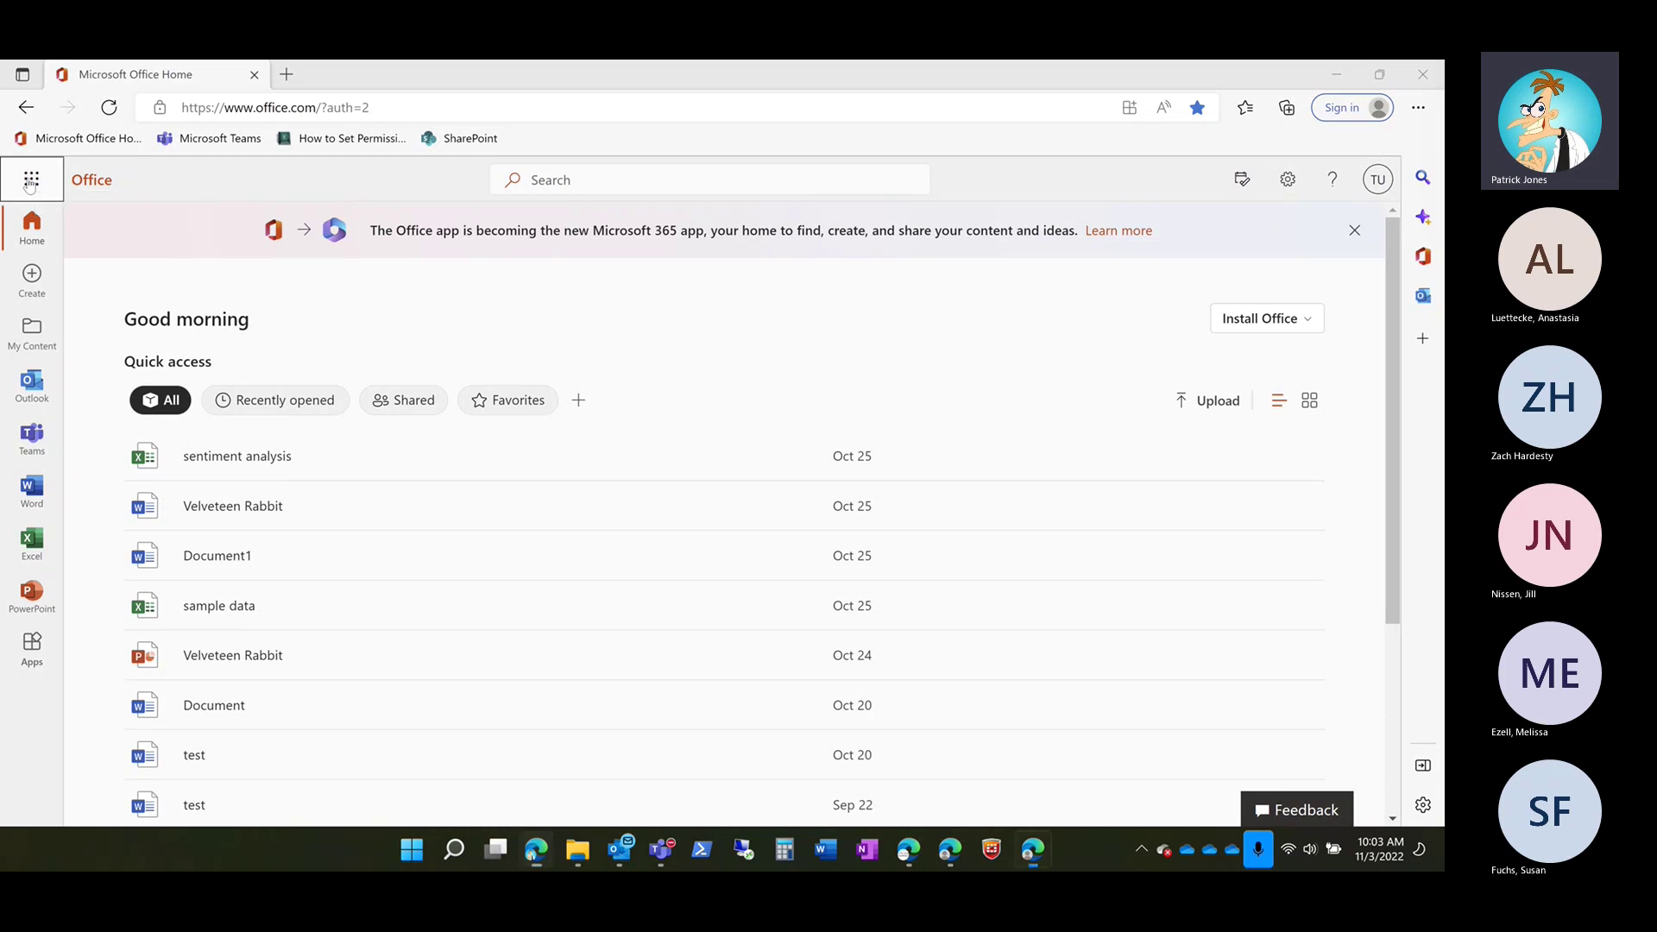
click(206, 293)
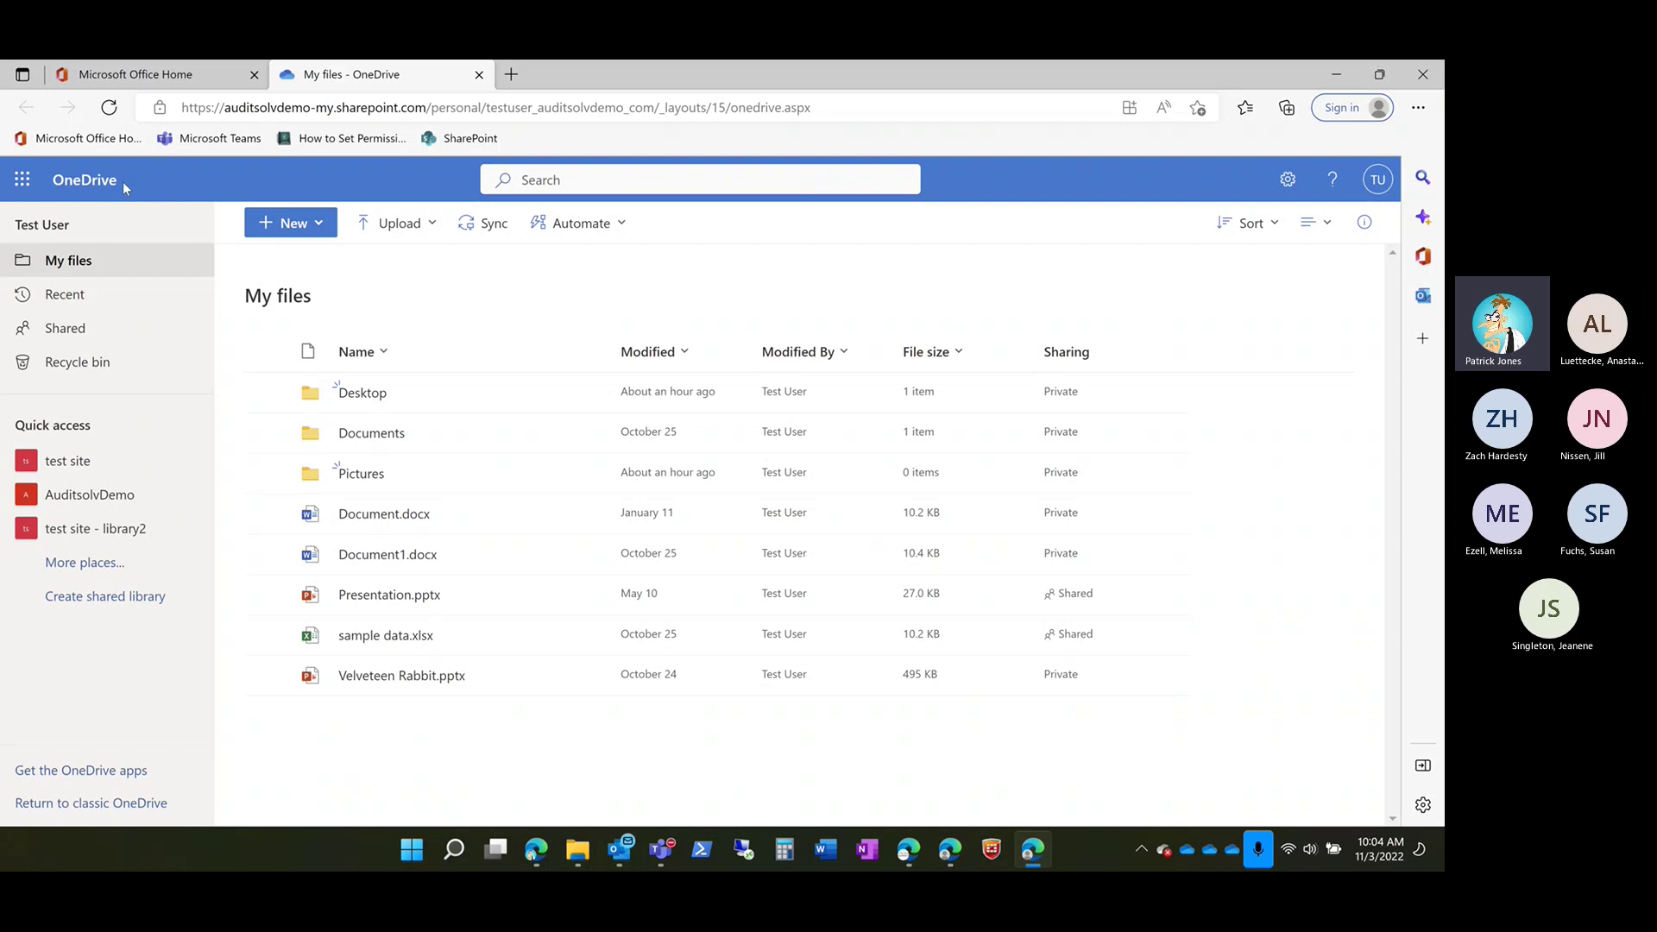
click(554, 179)
click(905, 183)
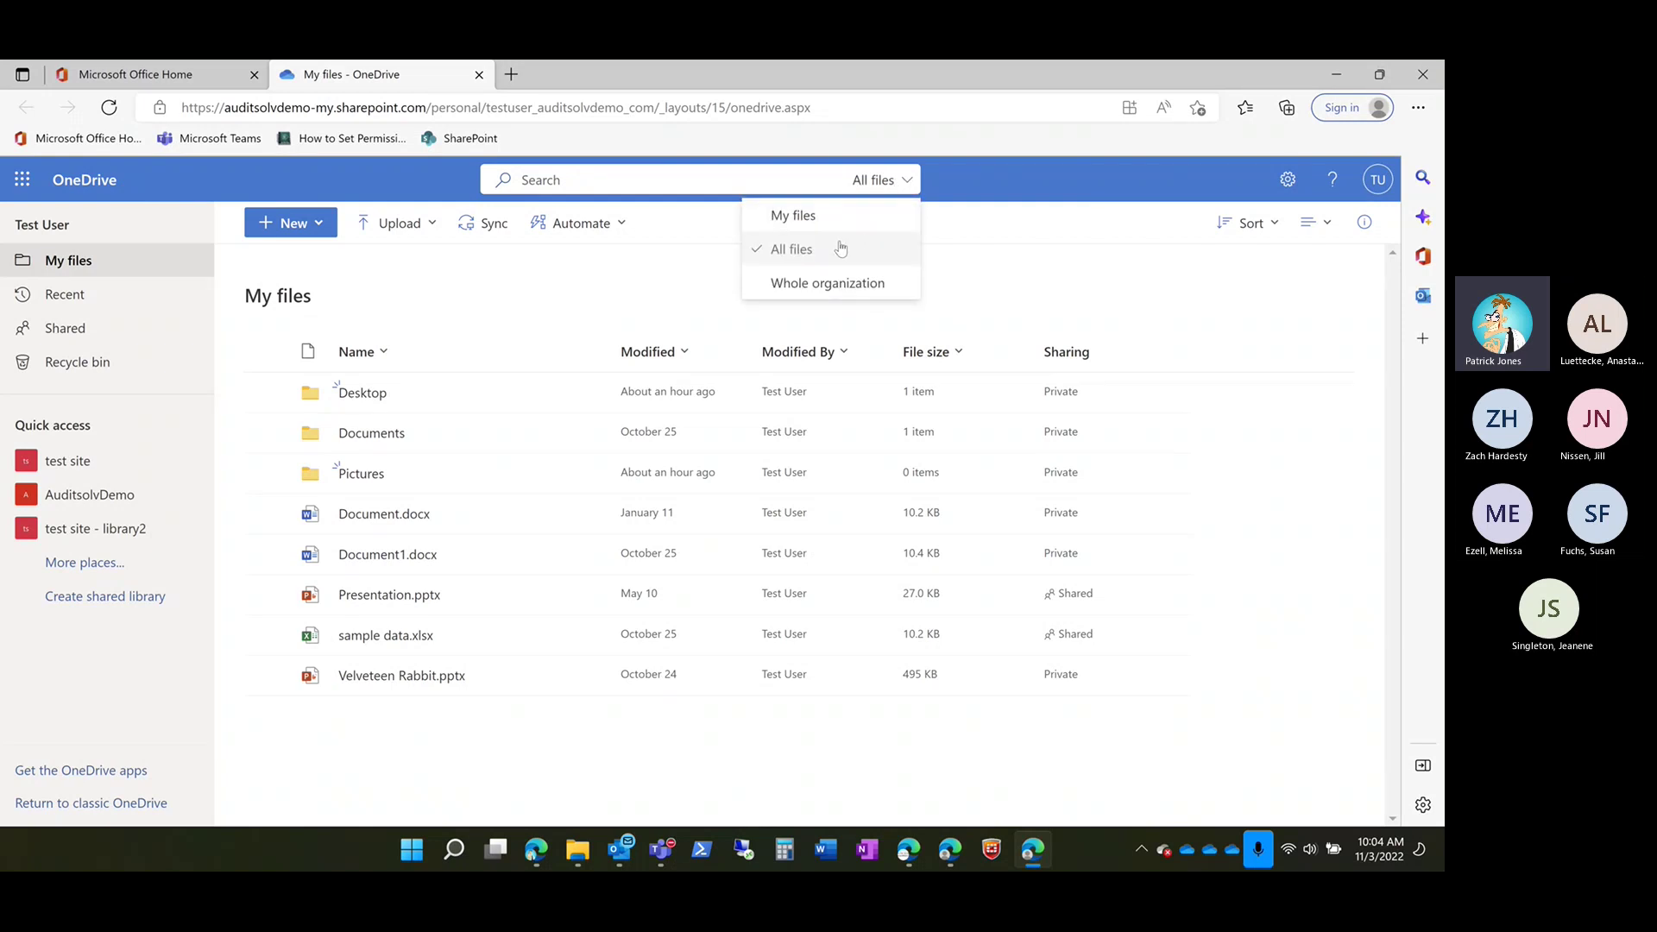
click(1013, 274)
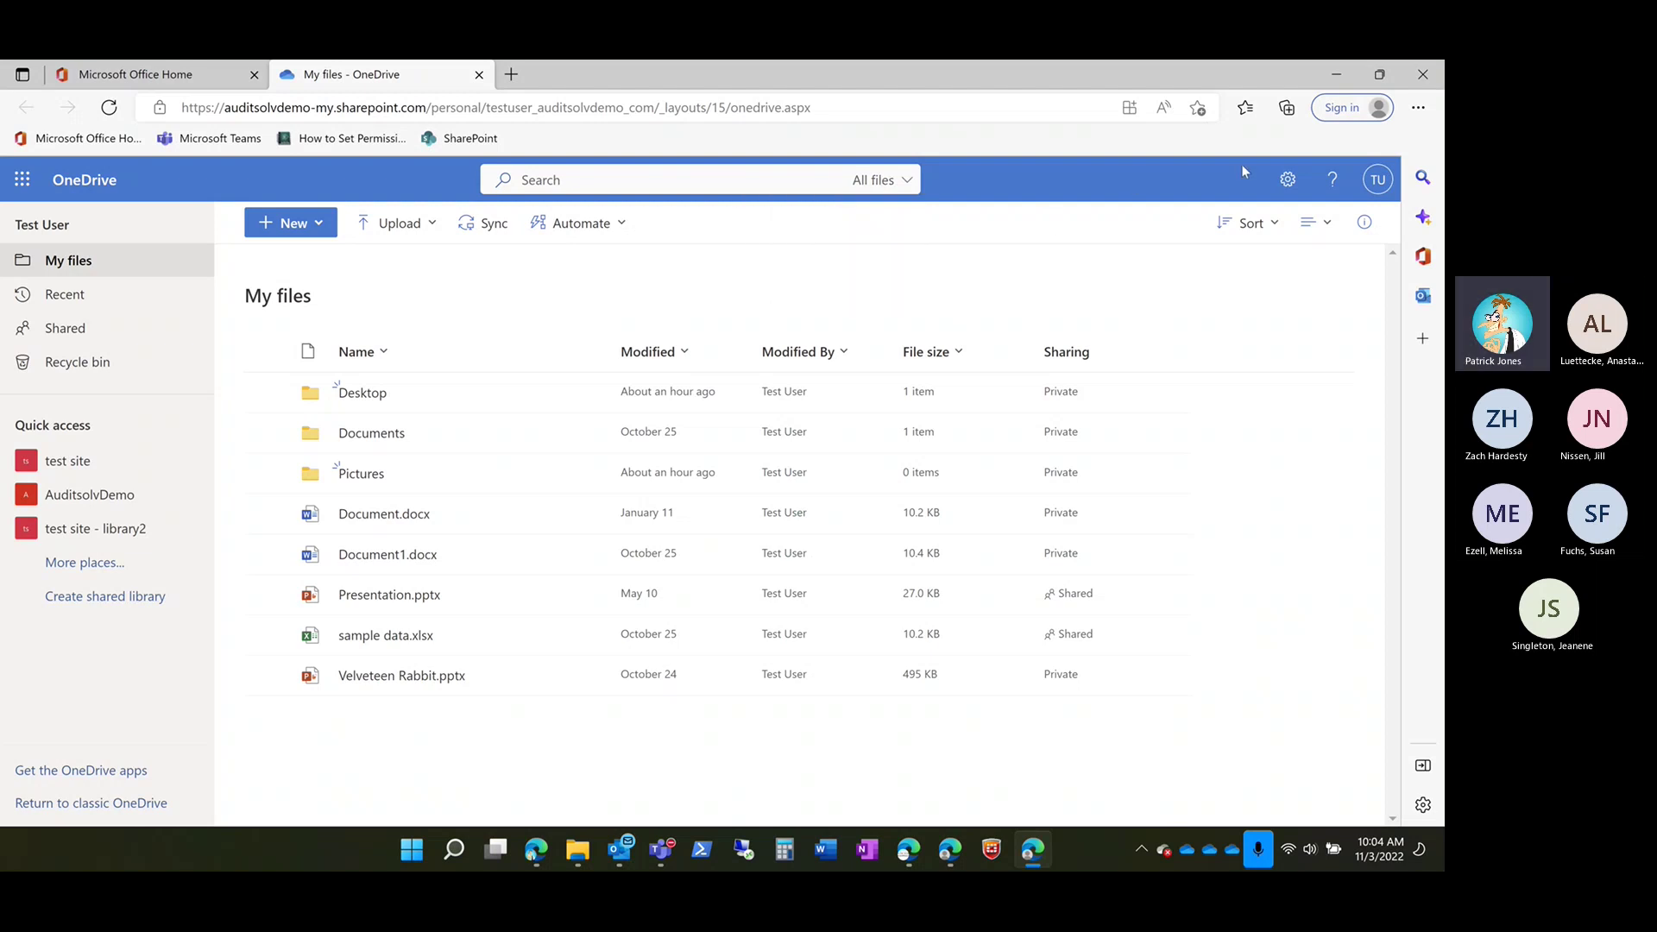
Step: Review the OneDrive settings, including themes, language and dark mode, and close them without changes
click(1285, 183)
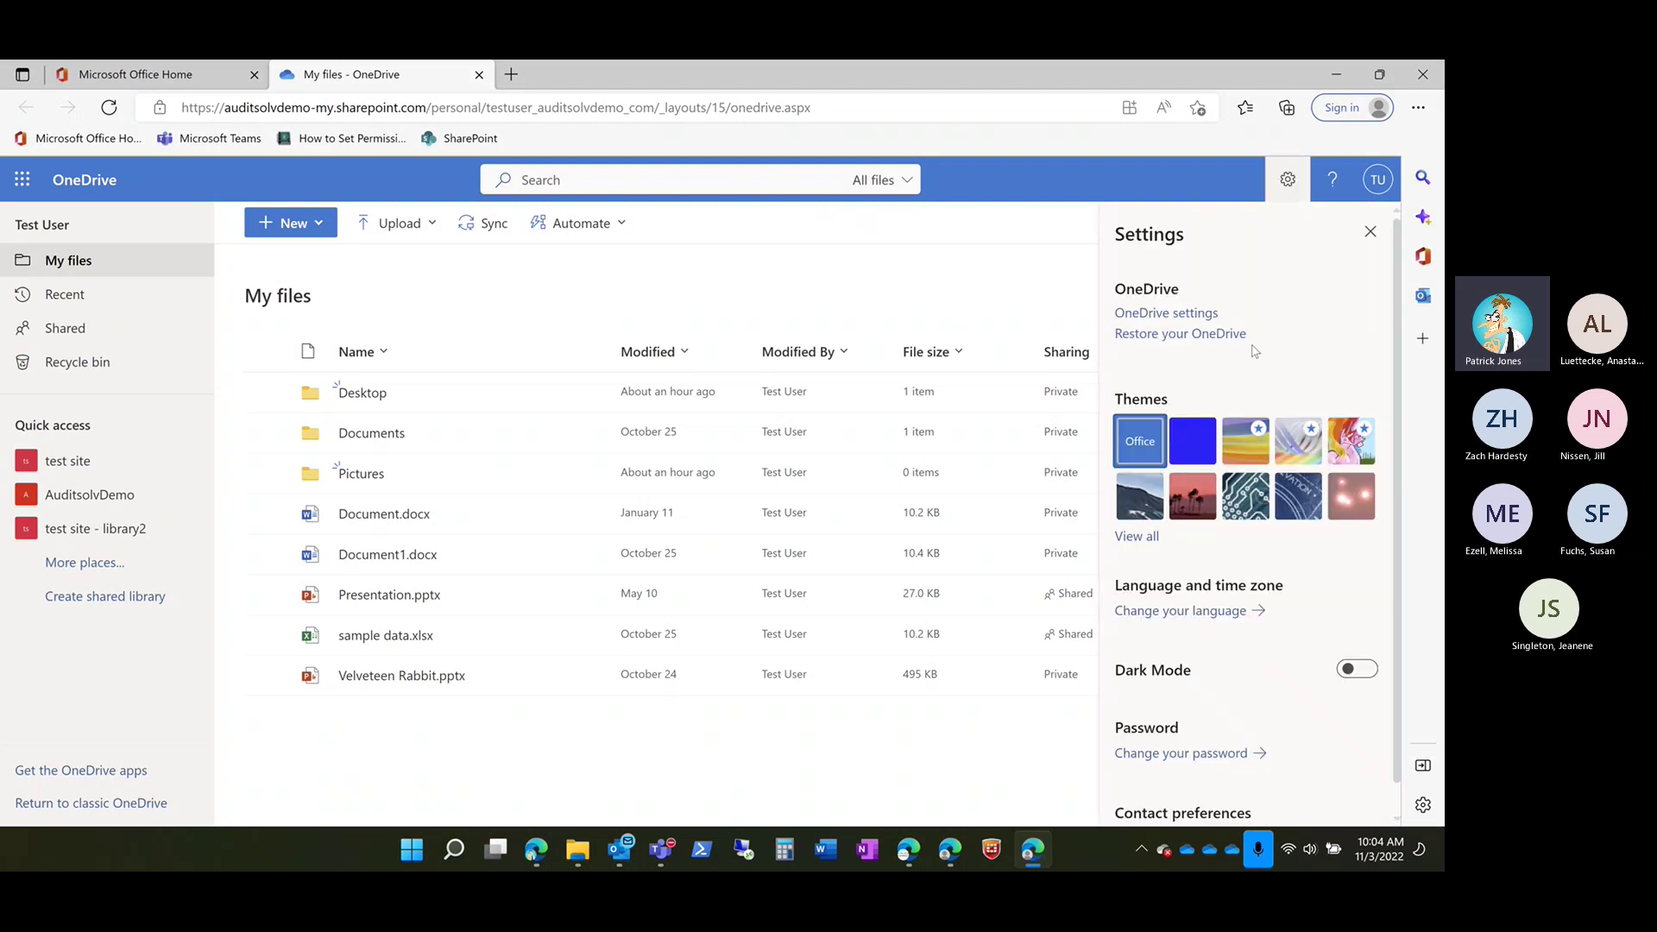
click(1443, 613)
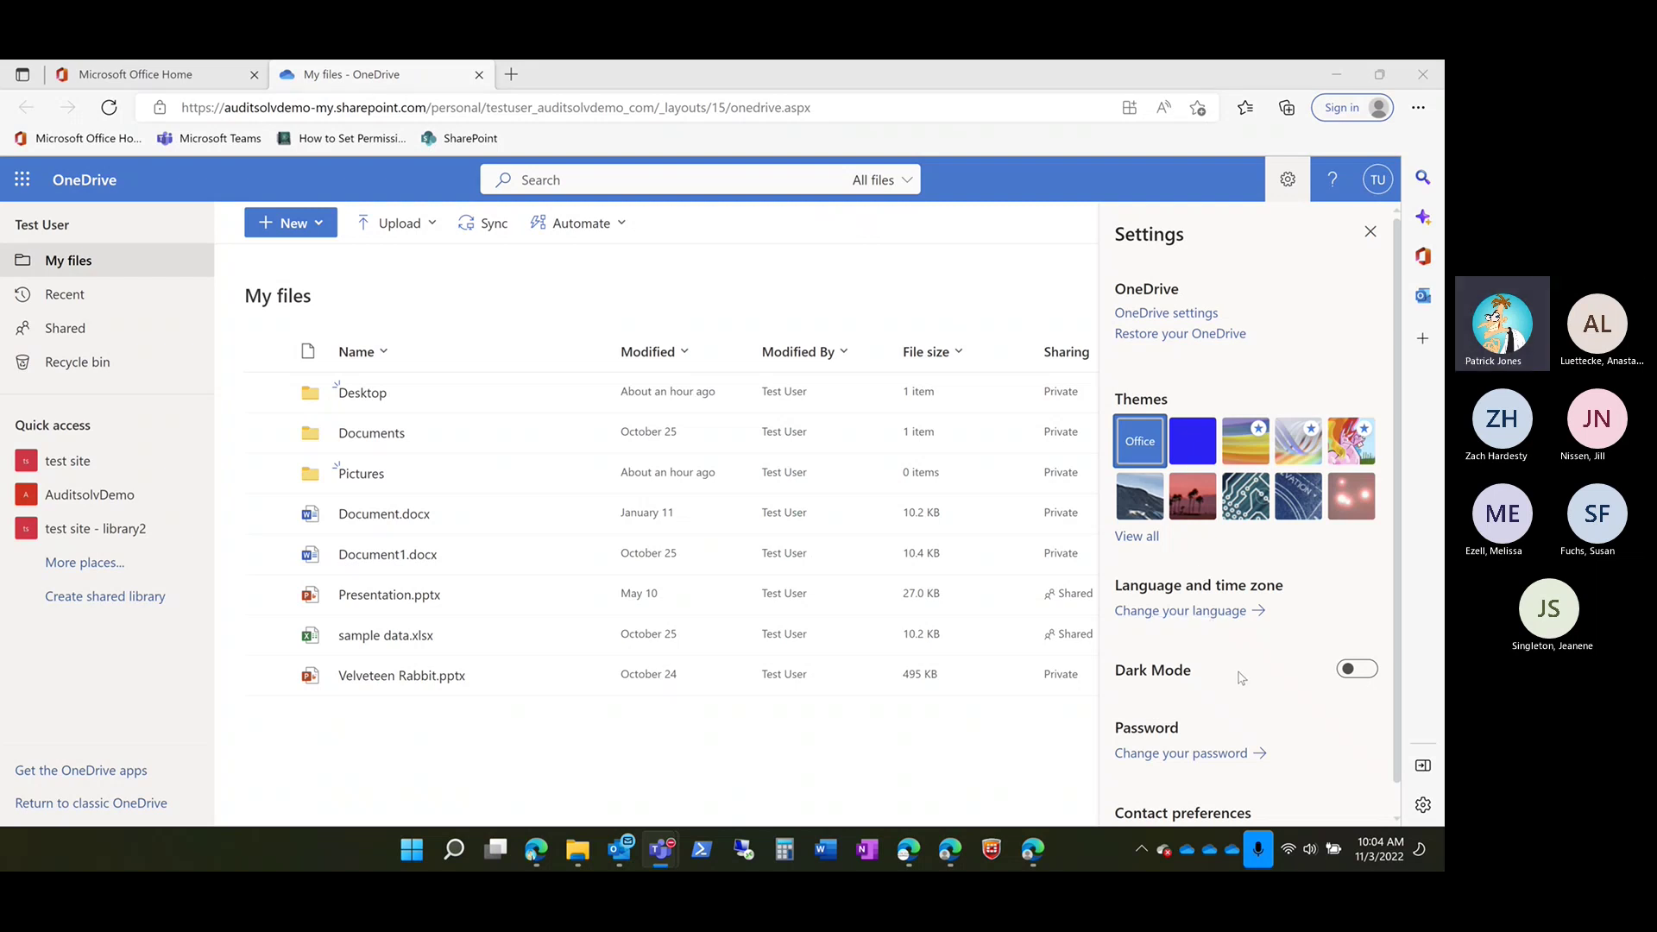
click(1370, 231)
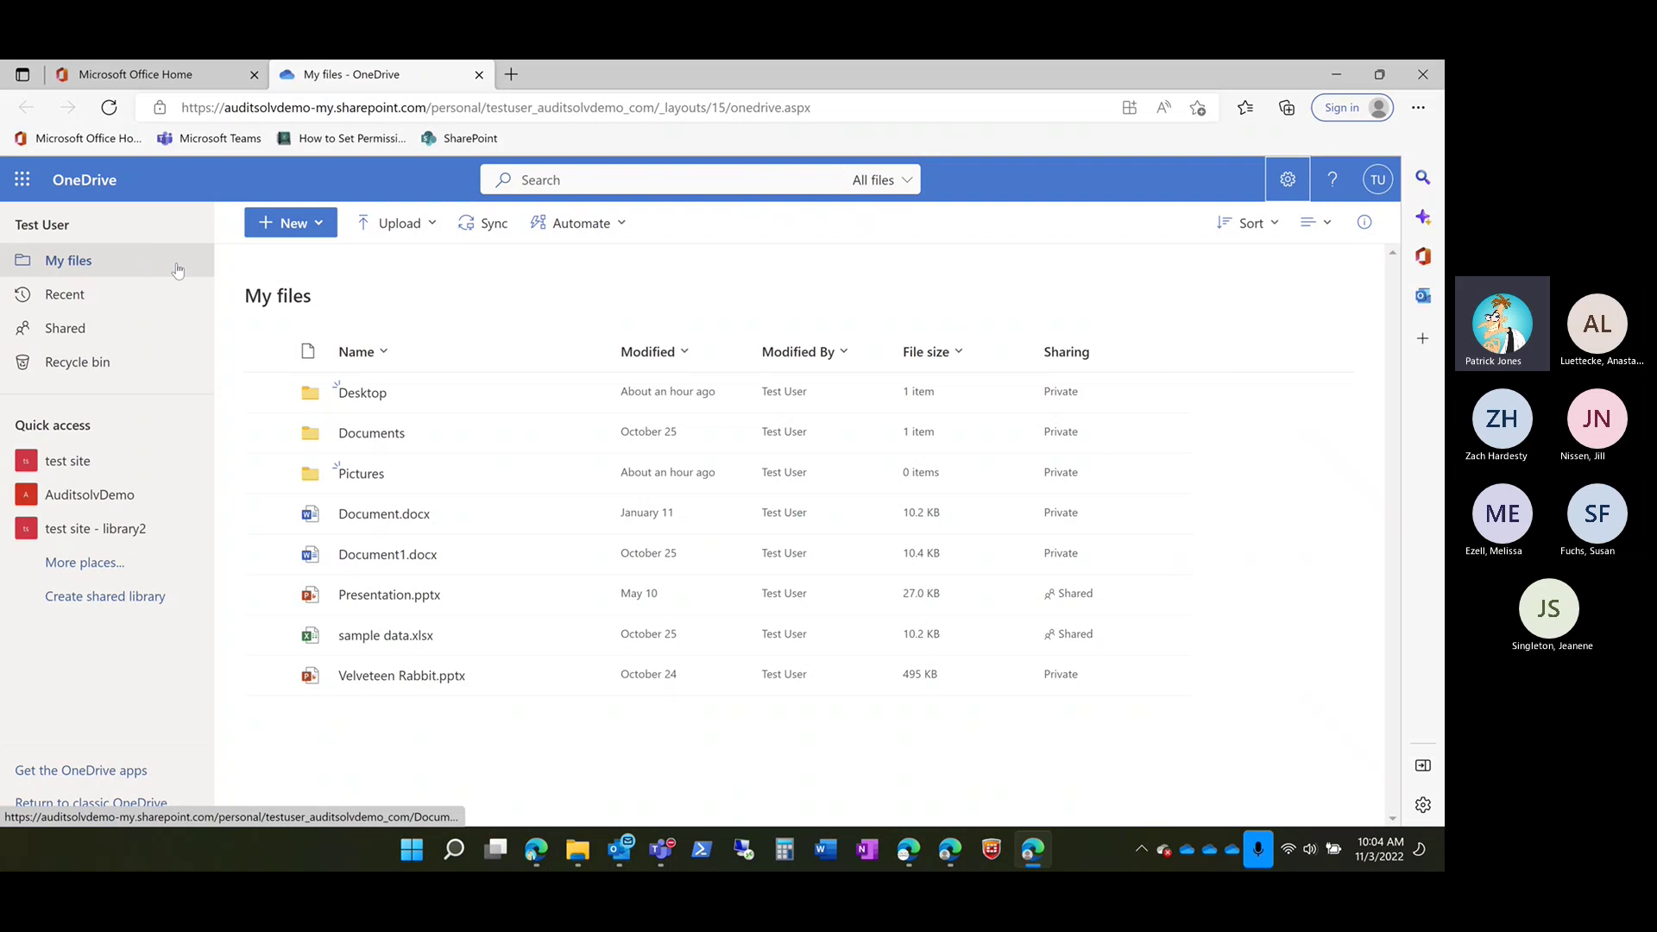
Step: Look through the recent files, the files shared with and by you, and the recycle bin, ending back in My files
click(98, 300)
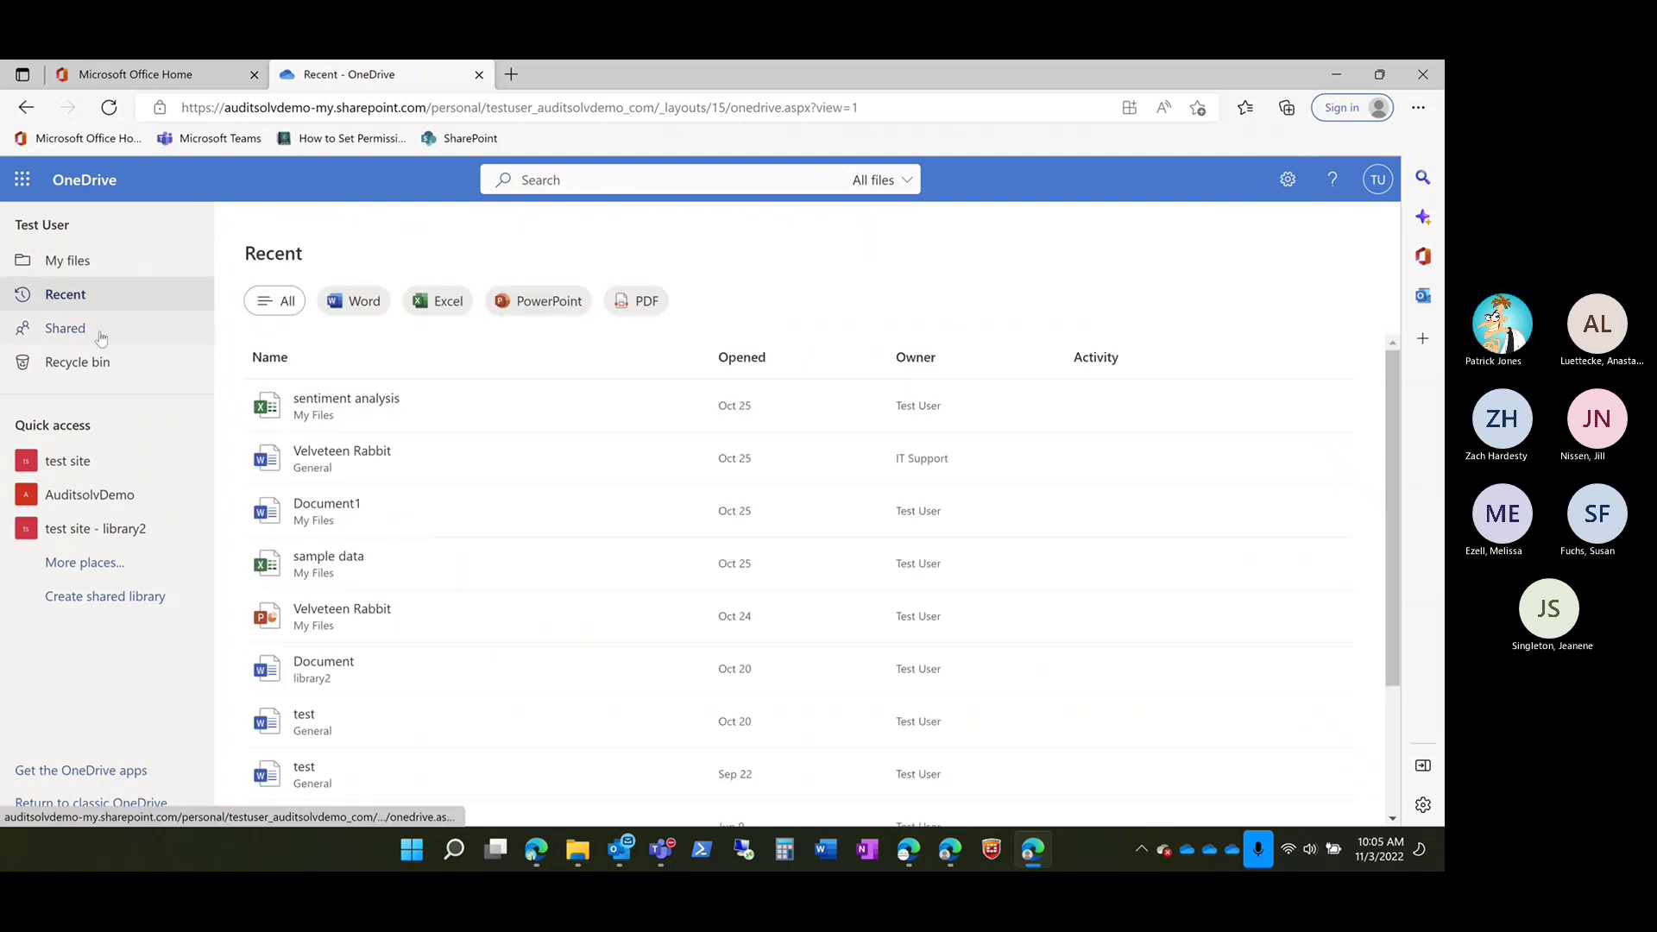
click(101, 338)
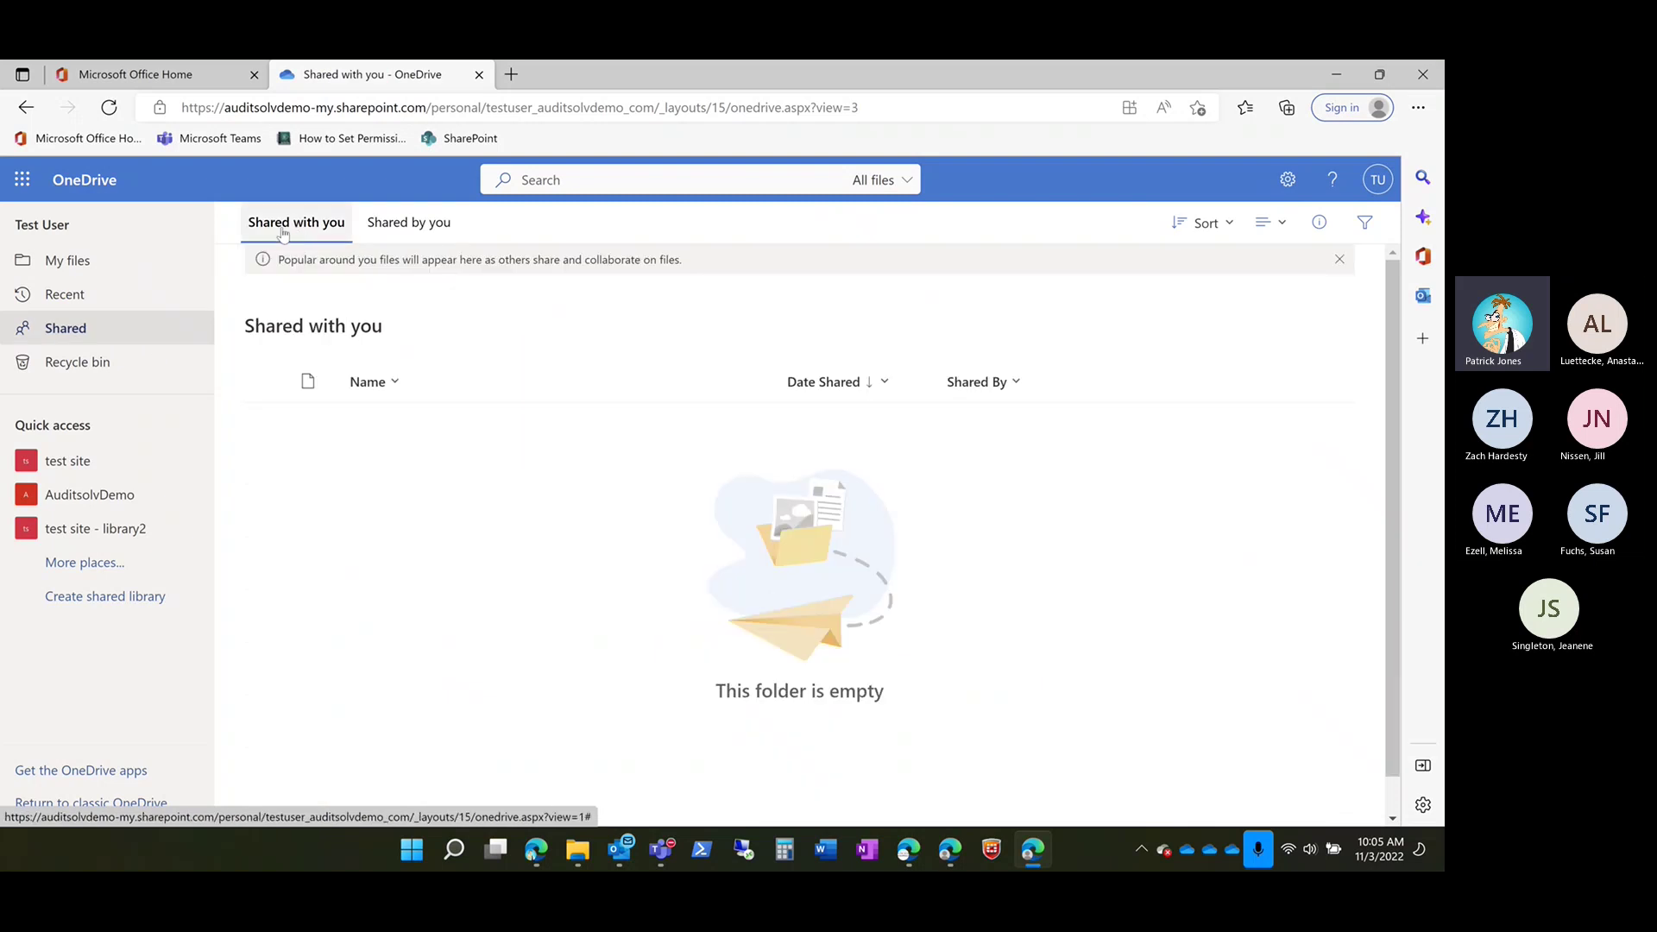
click(407, 226)
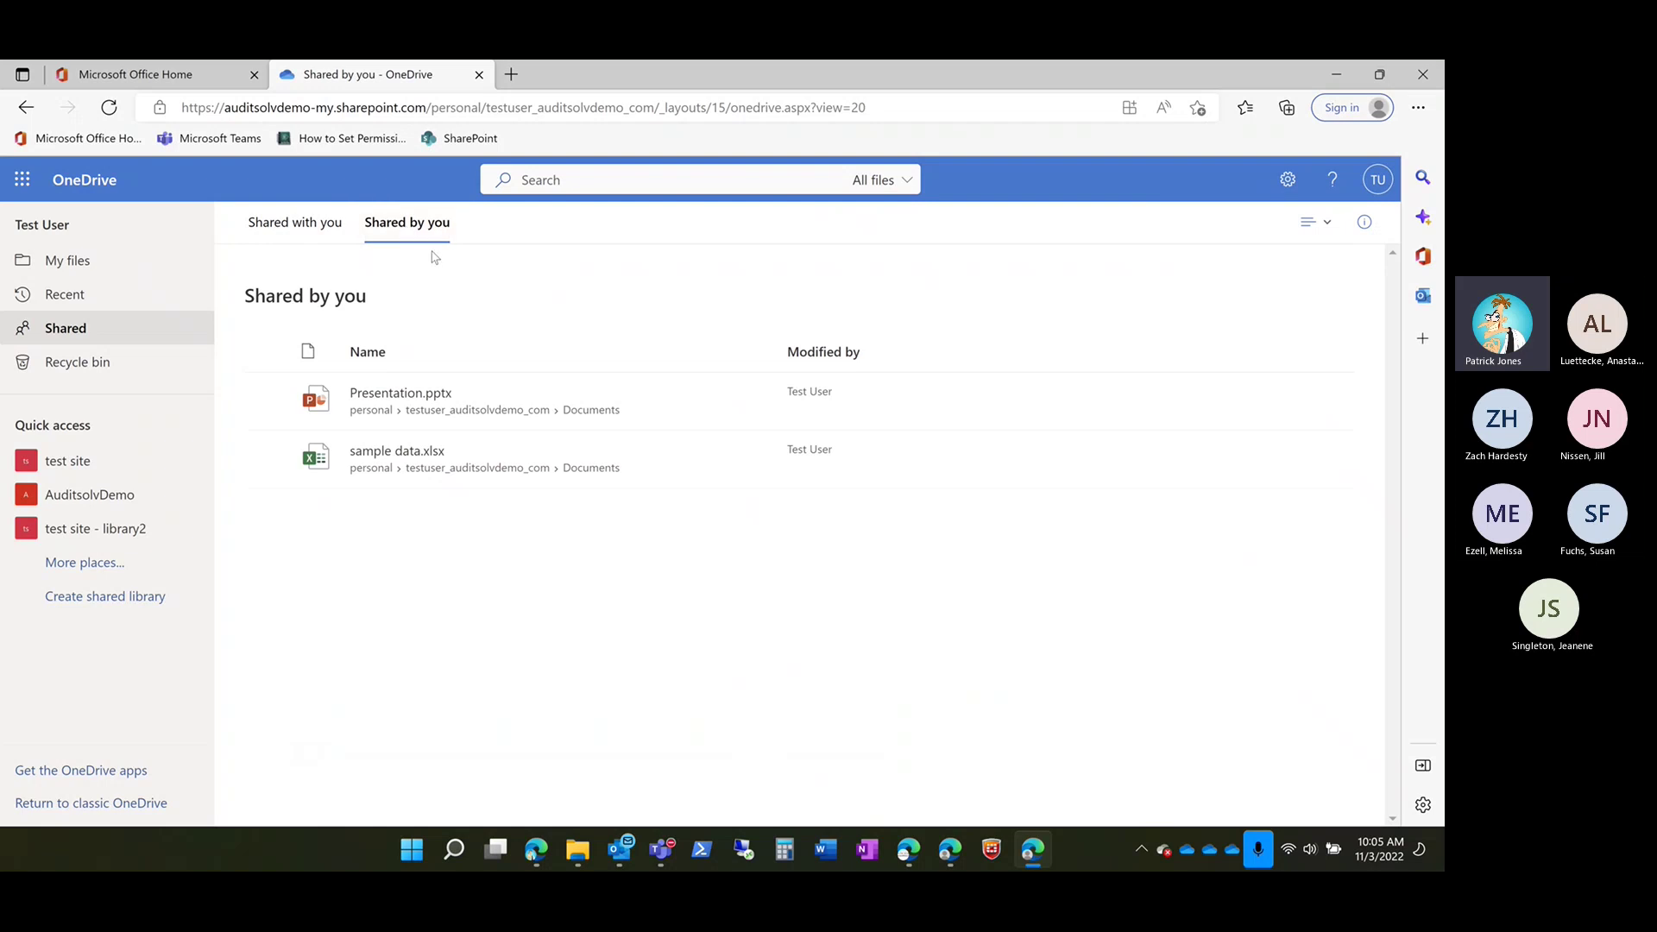
click(100, 369)
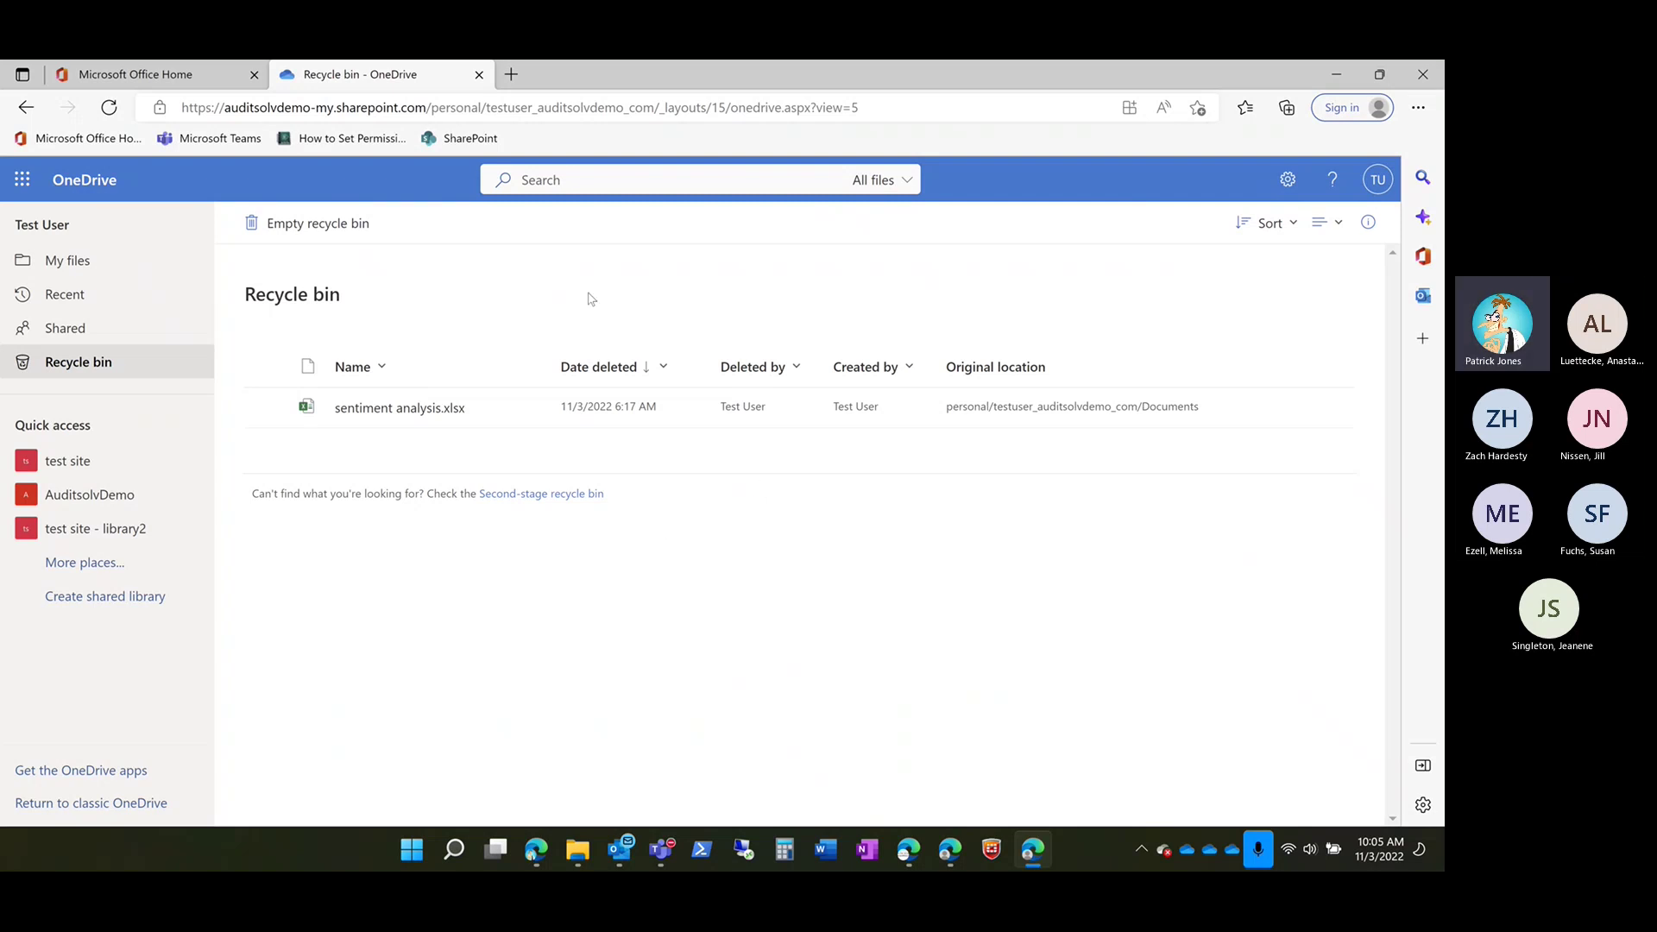
click(79, 273)
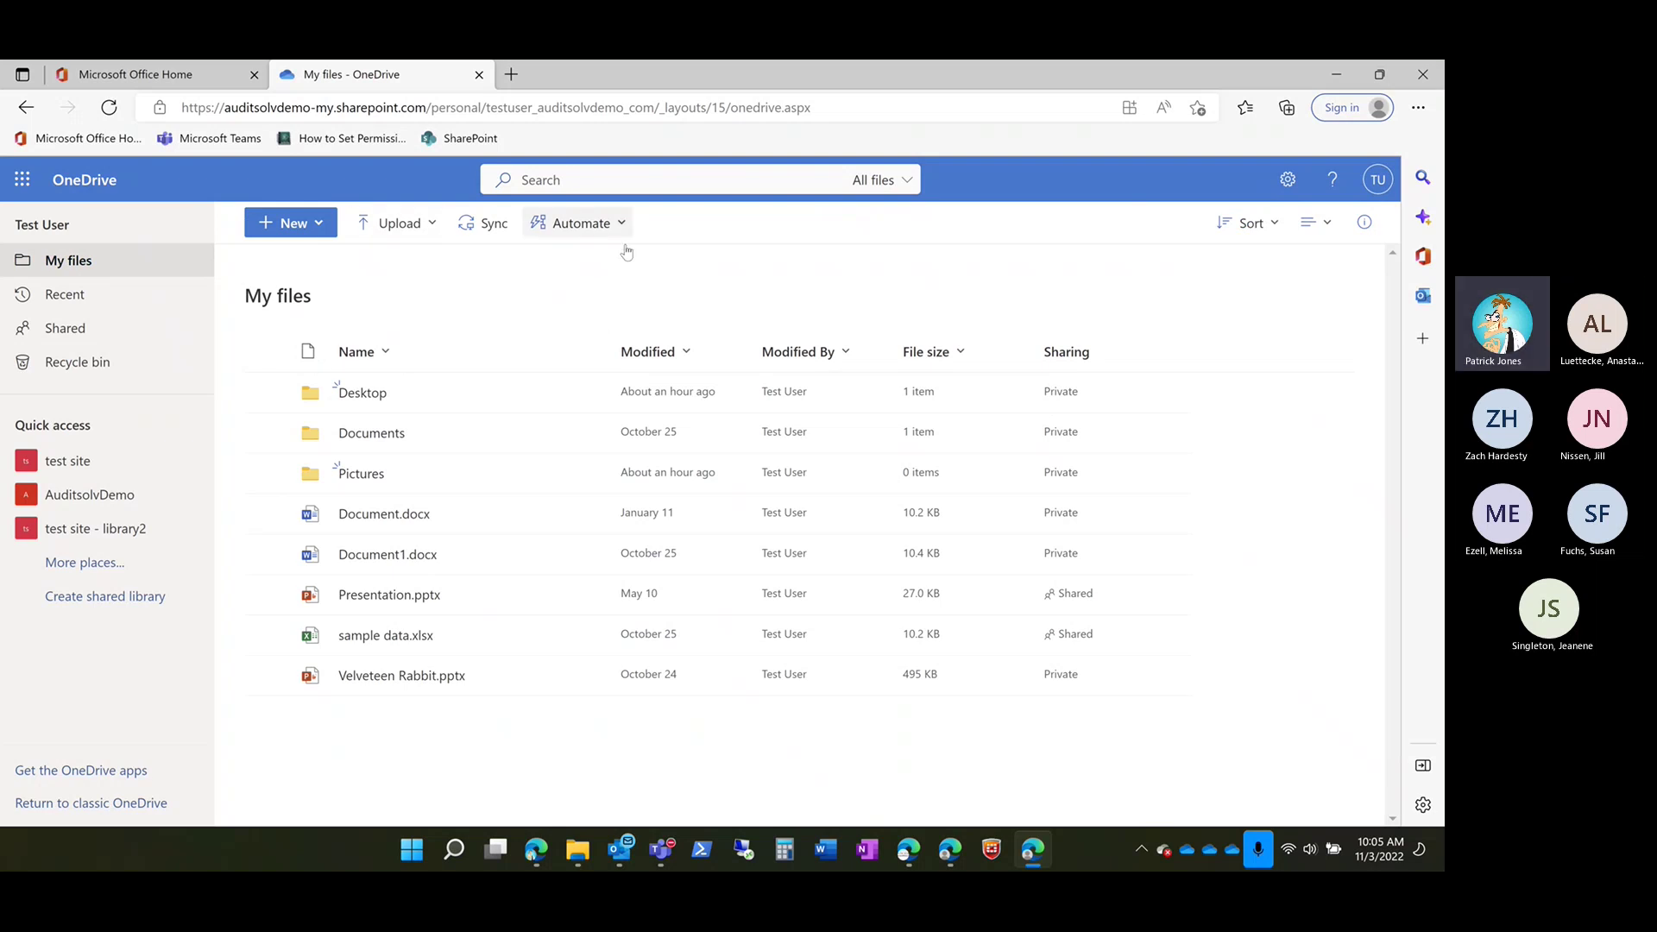
Step: Select Document.docx in My files, examine the file actions available for it, and clear the selection
click(267, 513)
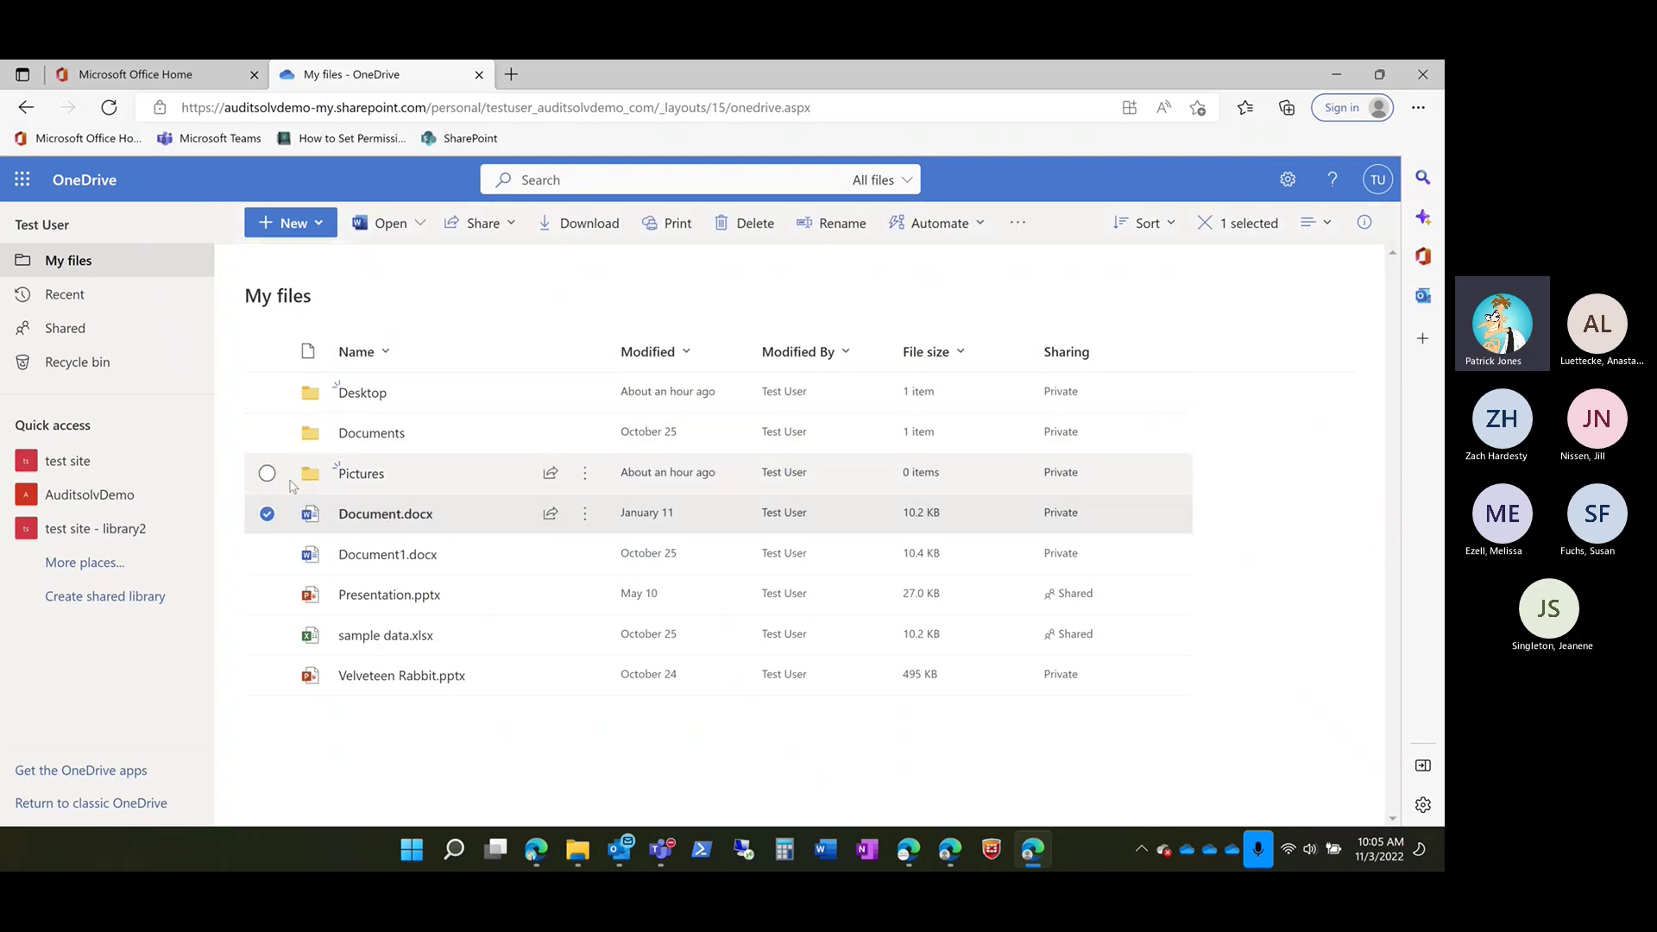
click(586, 518)
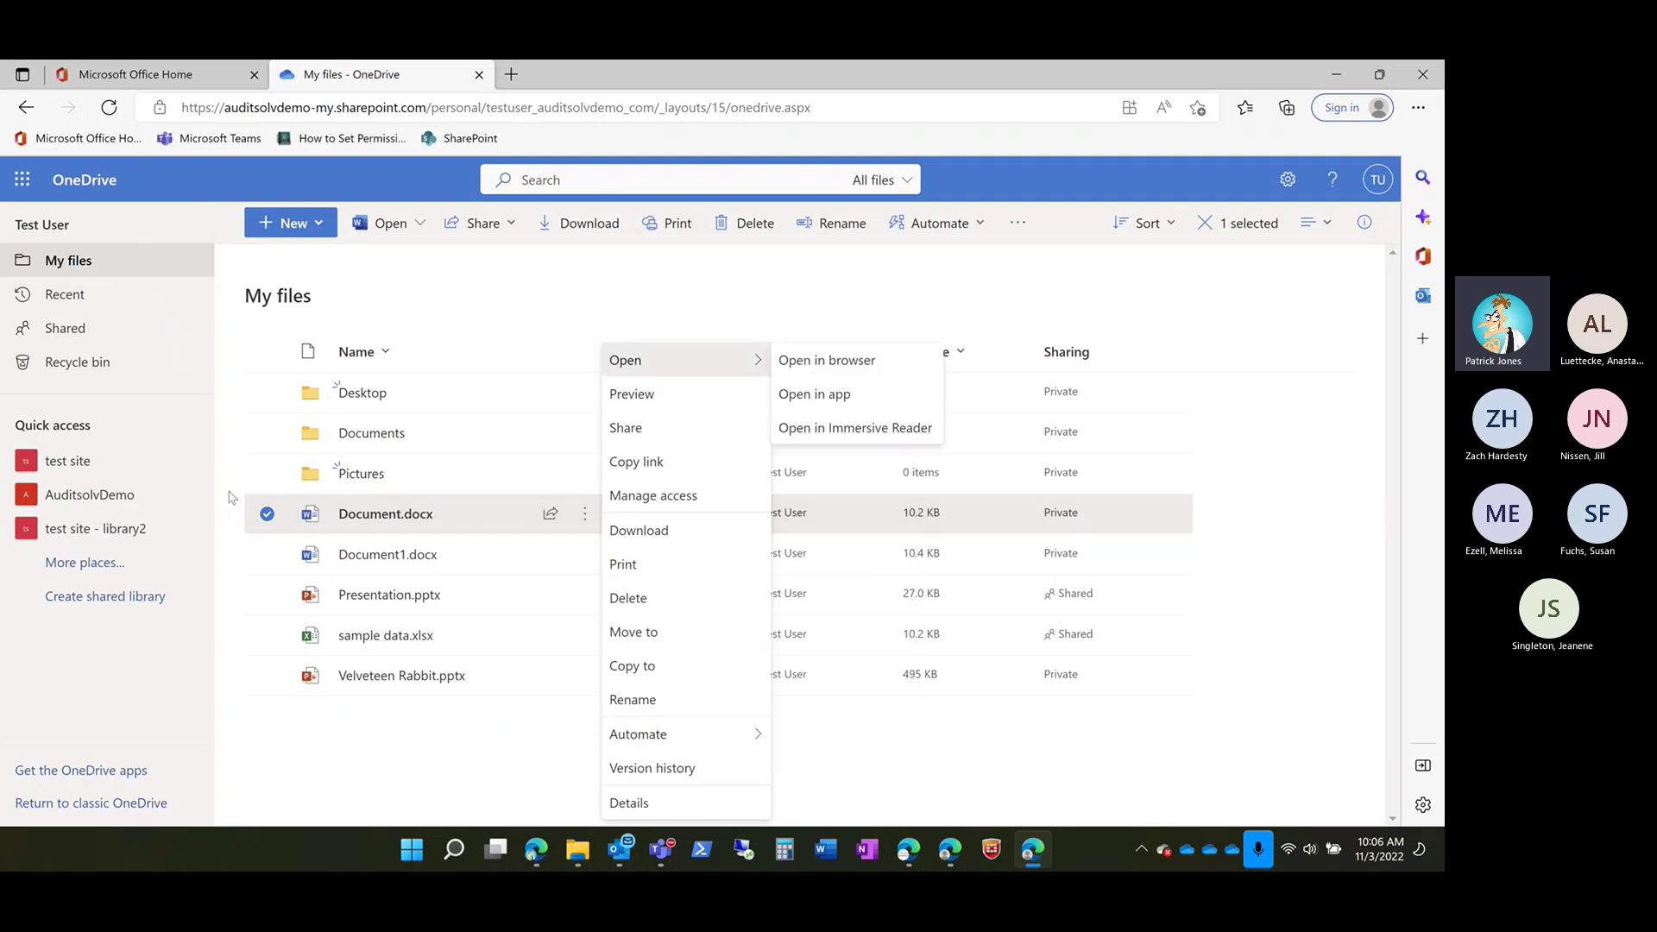
click(267, 514)
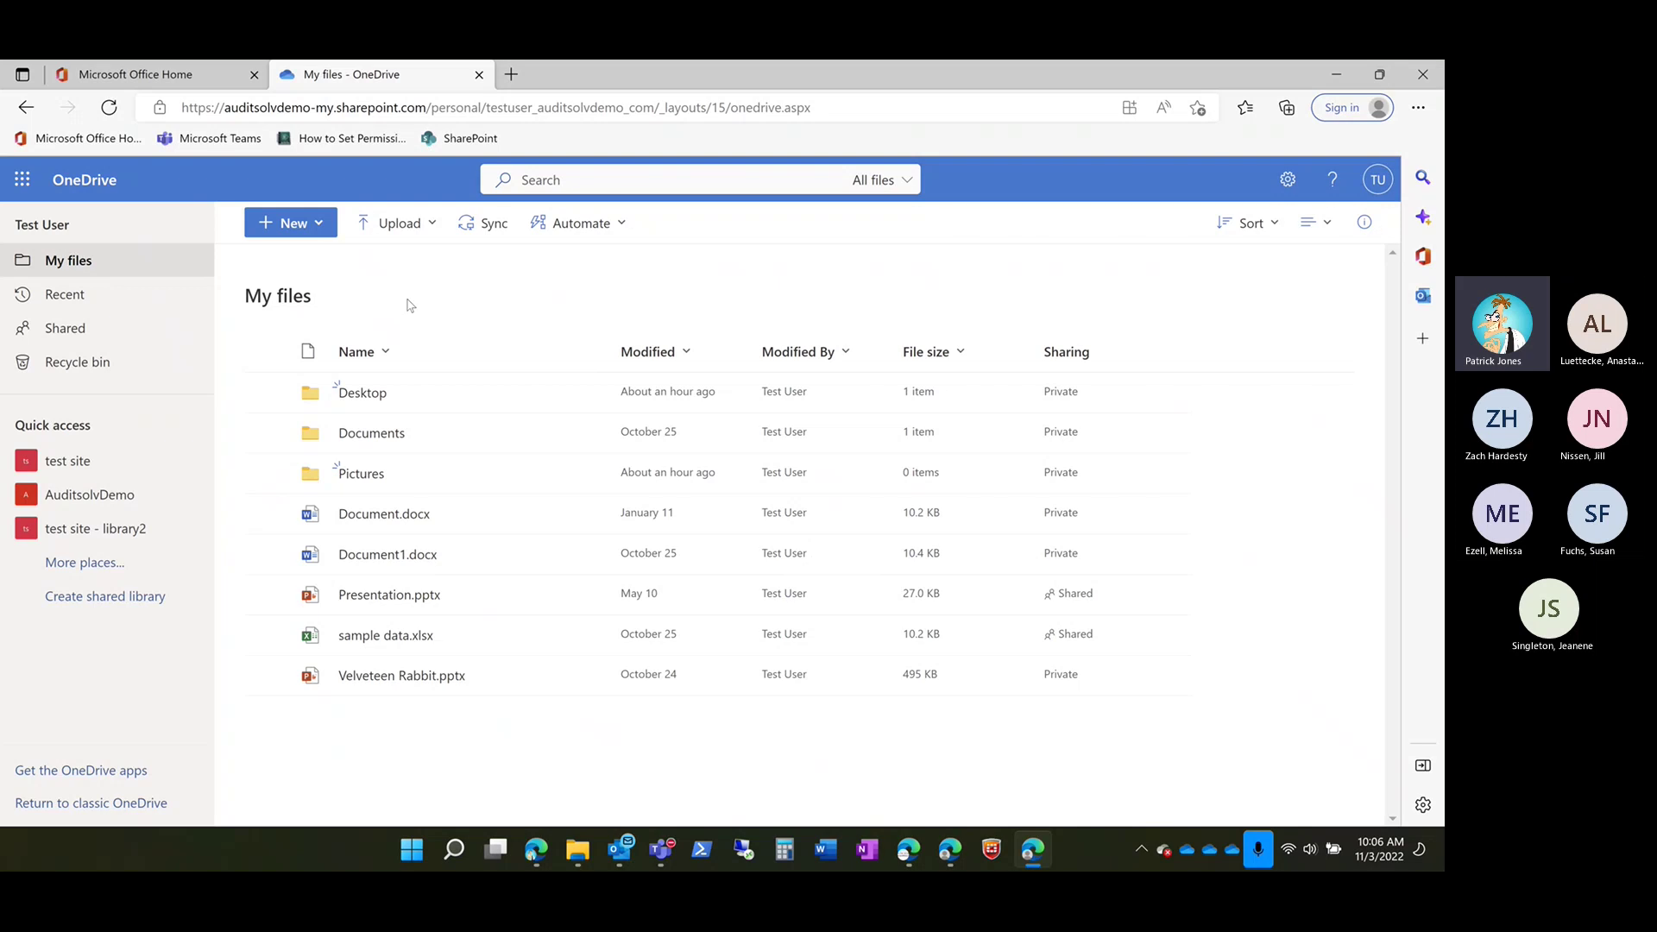
Step: Restore sentiment analysis.xlsx from the recycle bin and return to My files
click(86, 367)
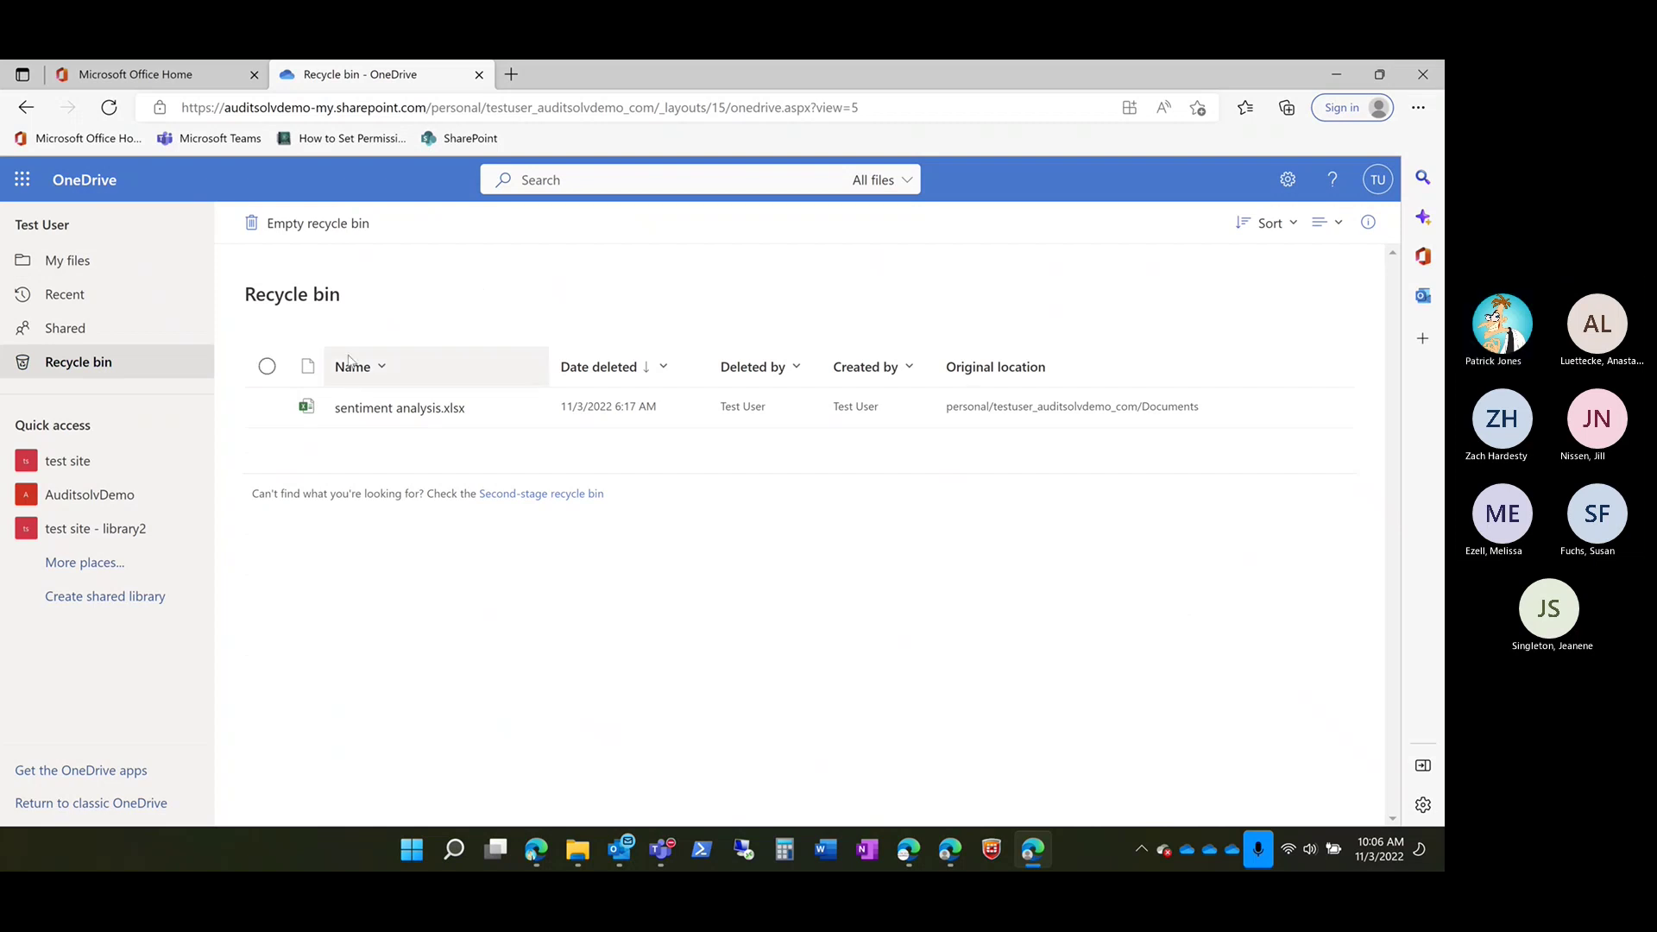
click(268, 409)
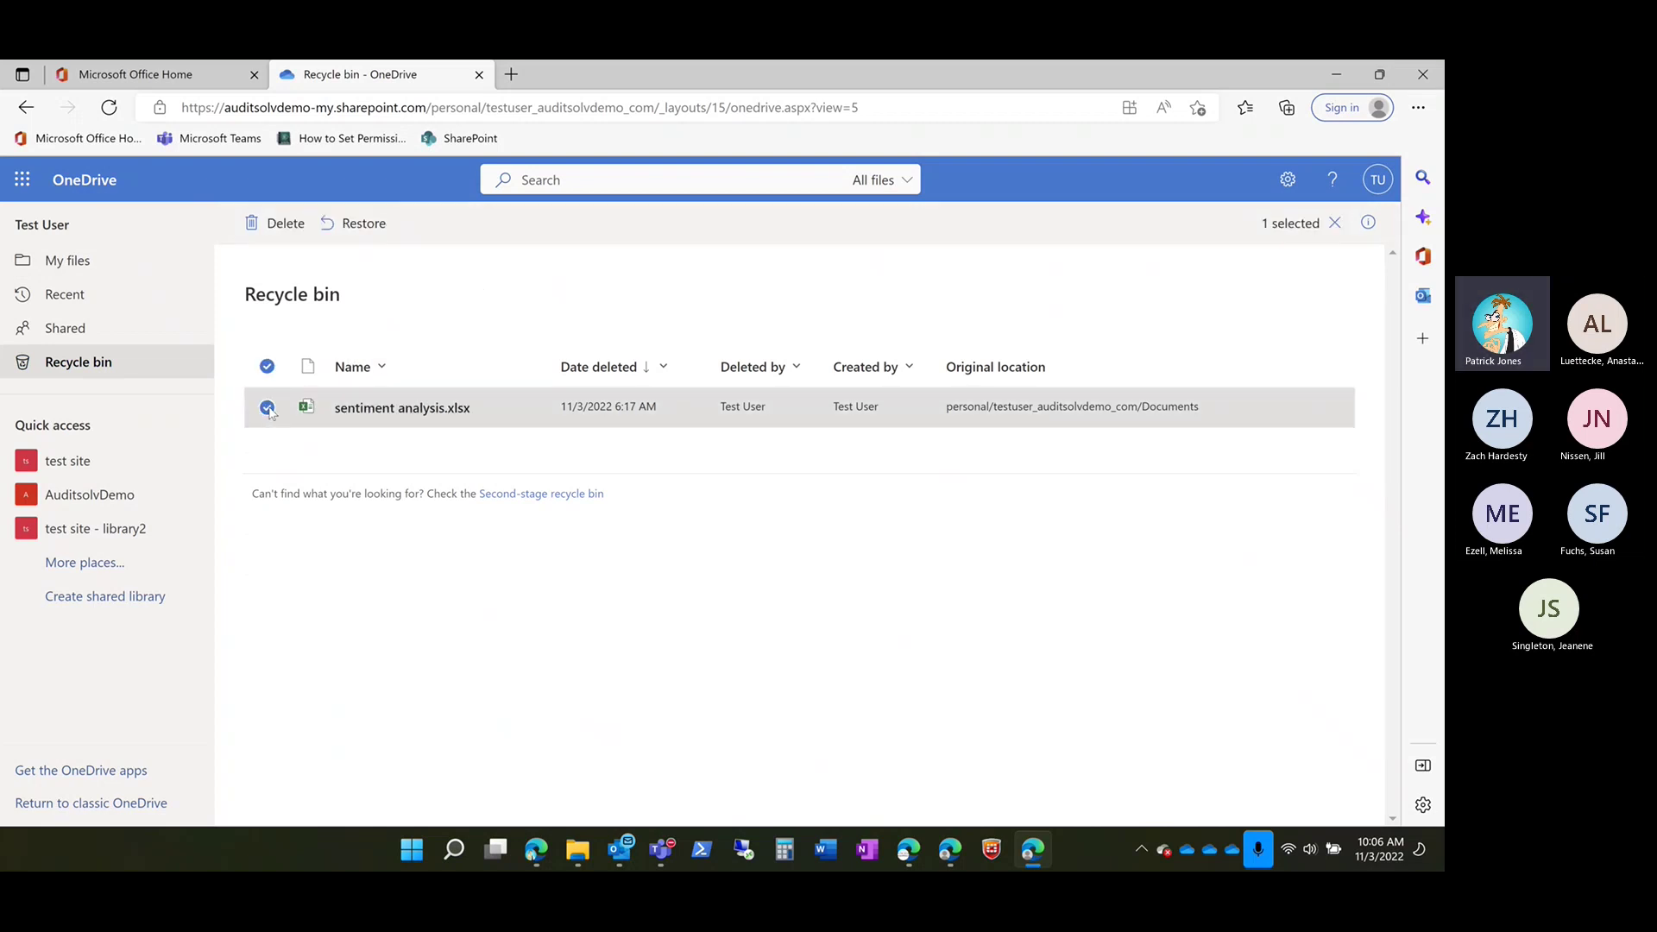
click(355, 225)
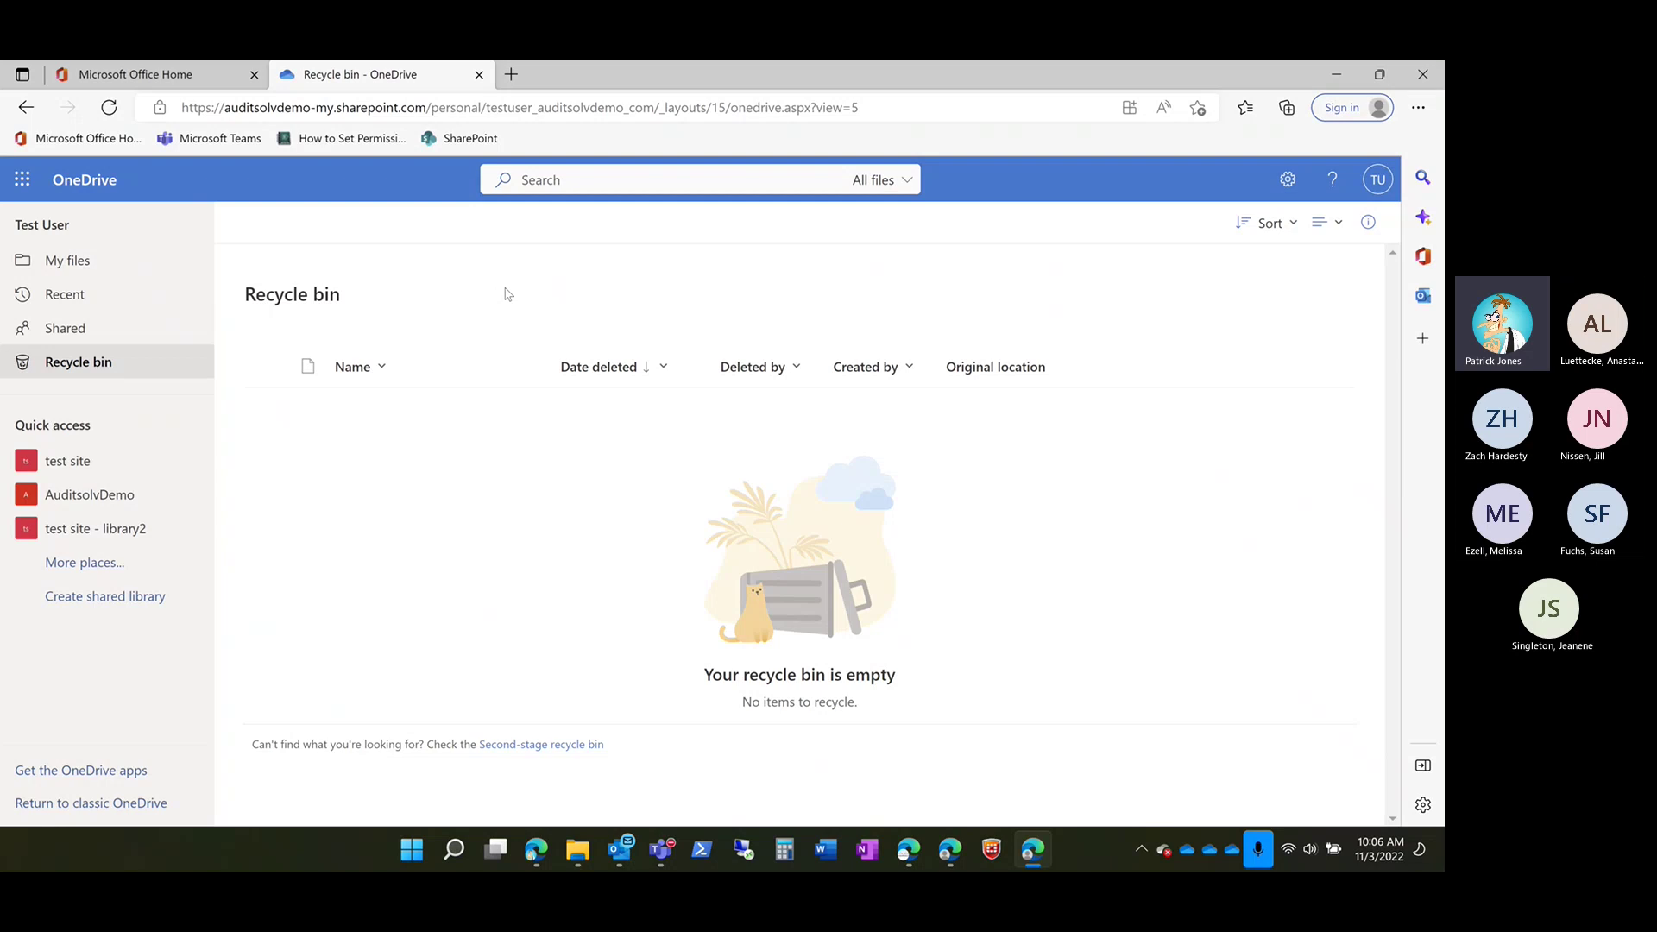
click(112, 268)
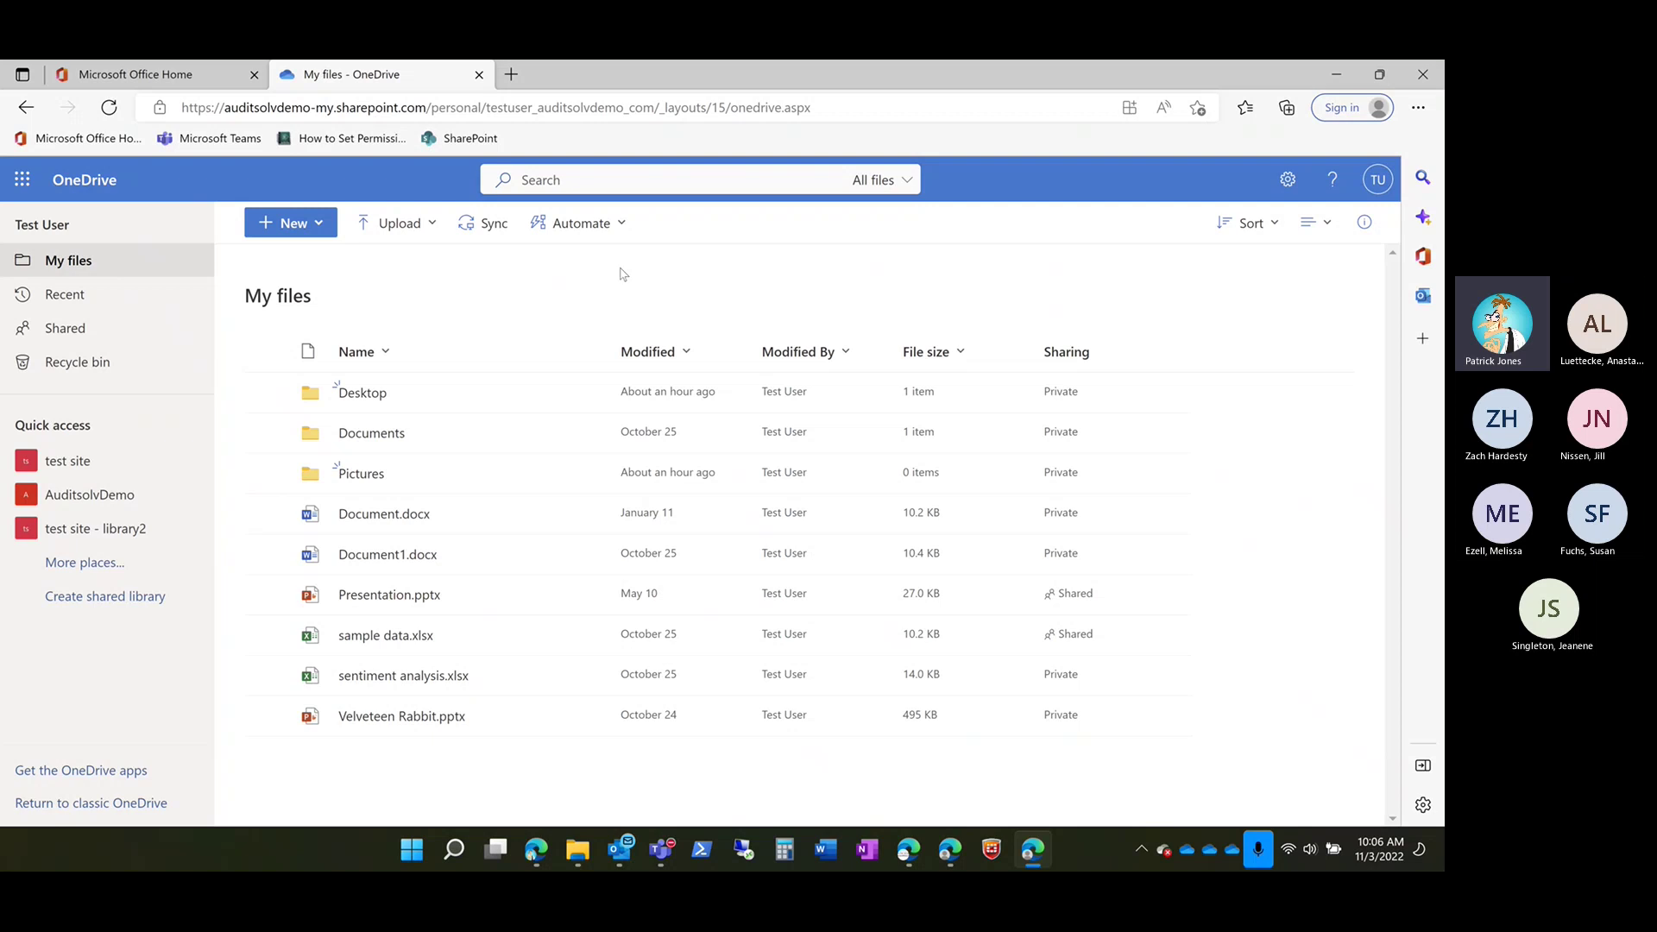
Step: Search all files for "sentiment analysis" and look at the matching workbook
click(593, 181)
text(se)
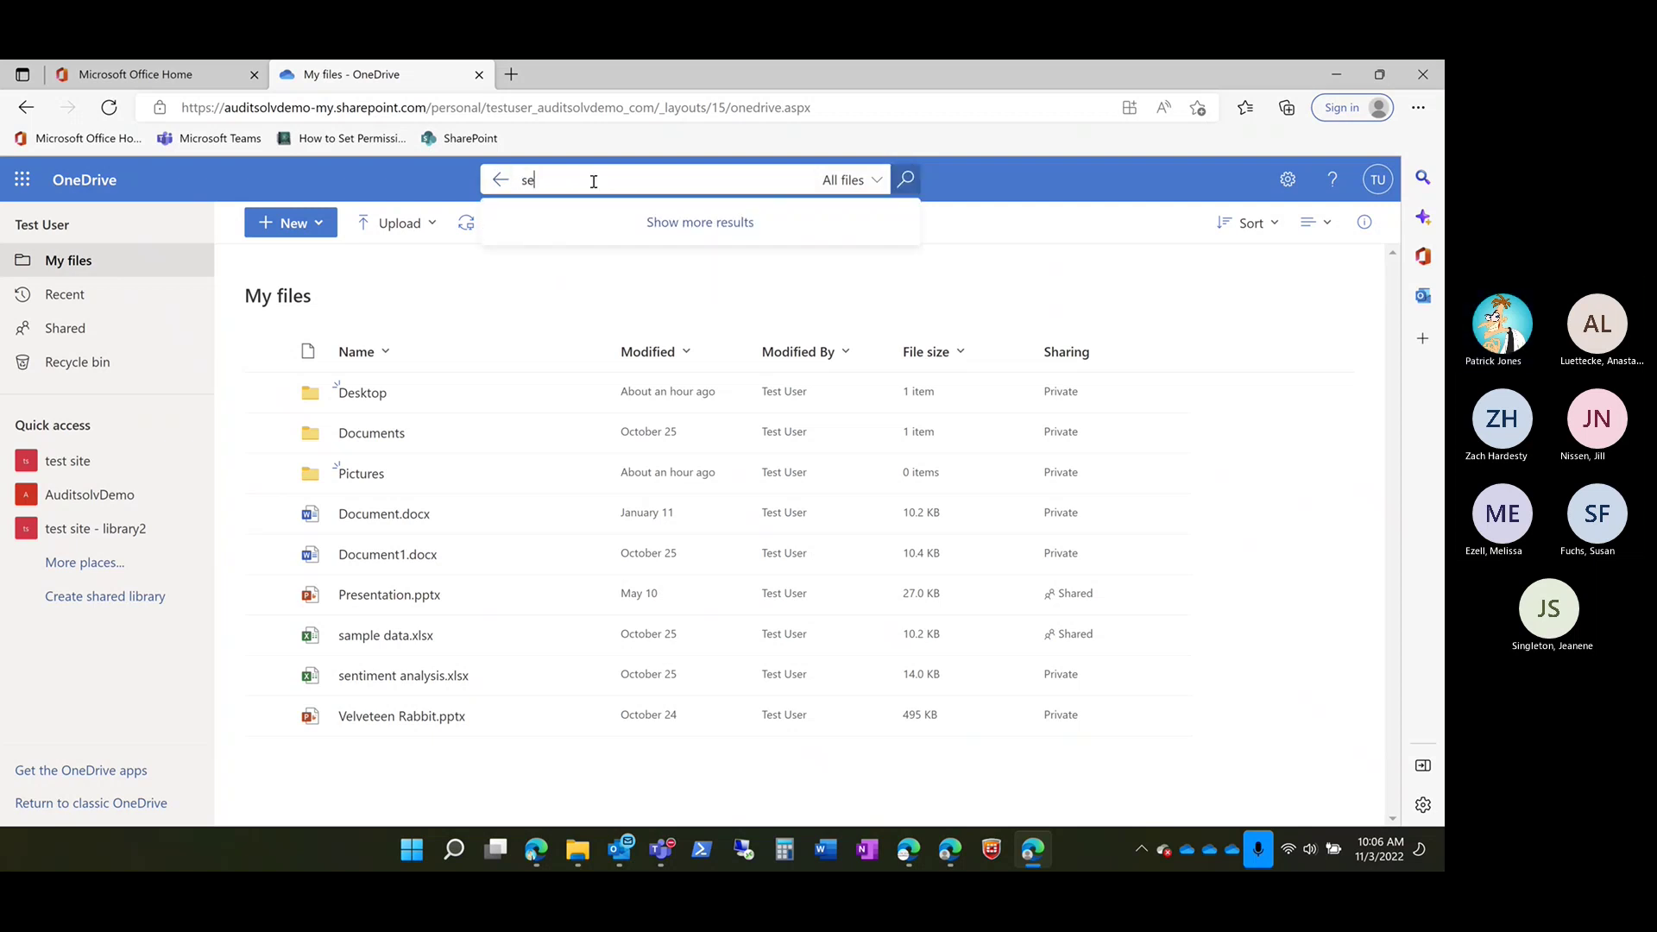
text(ntiment )
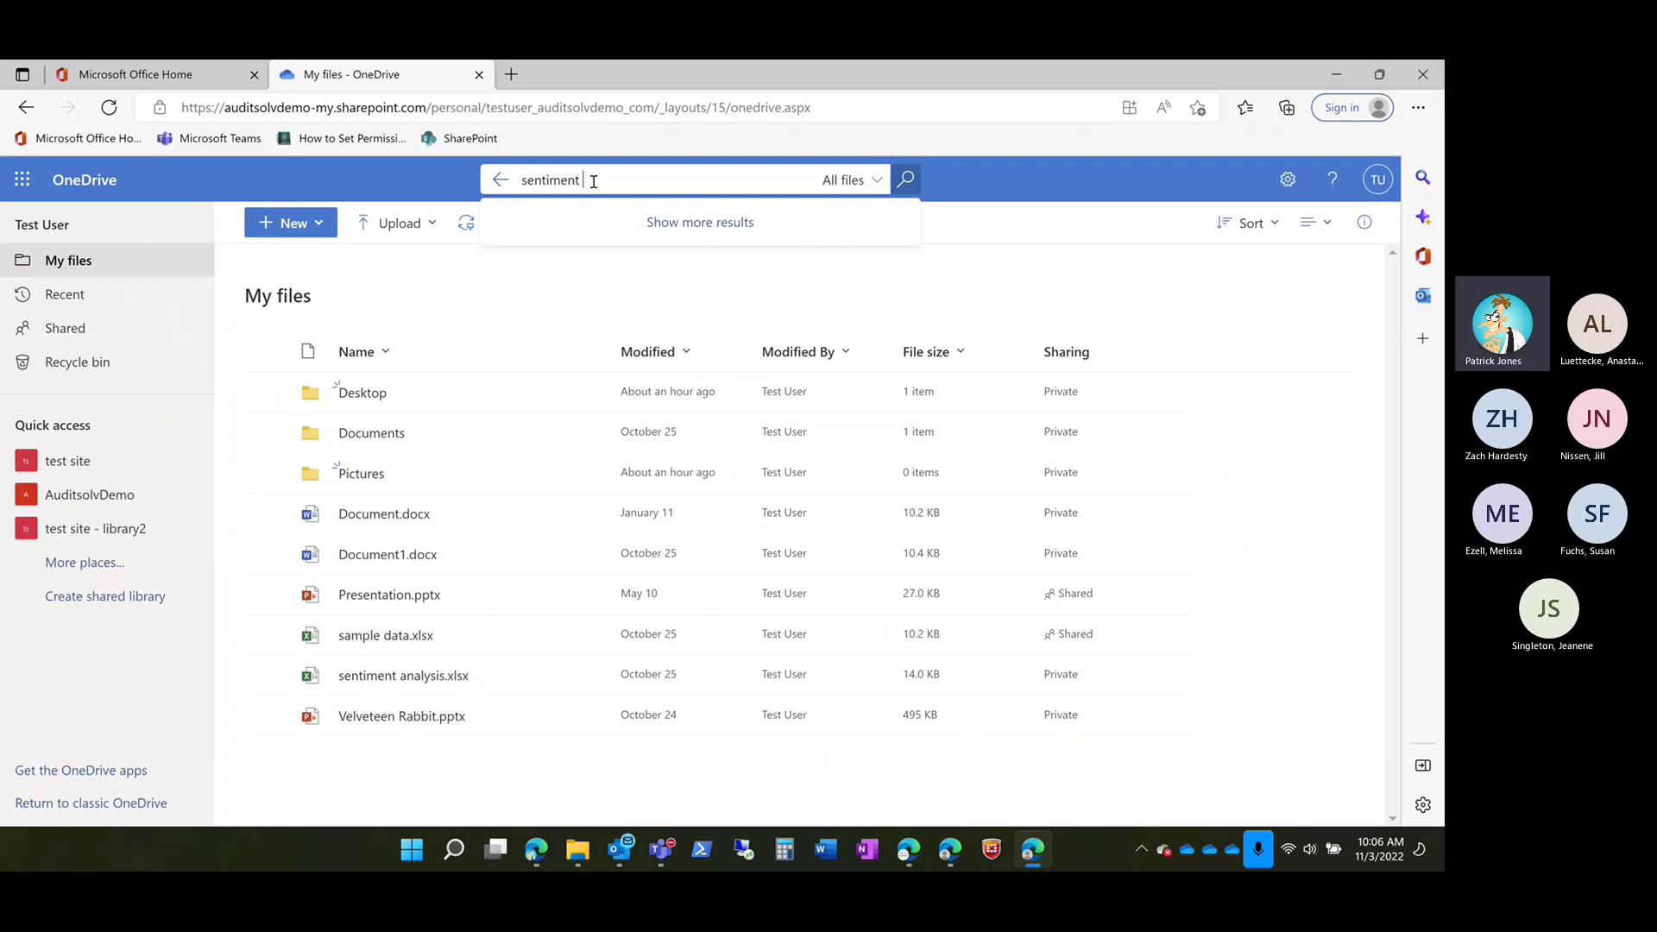
text(analysis)
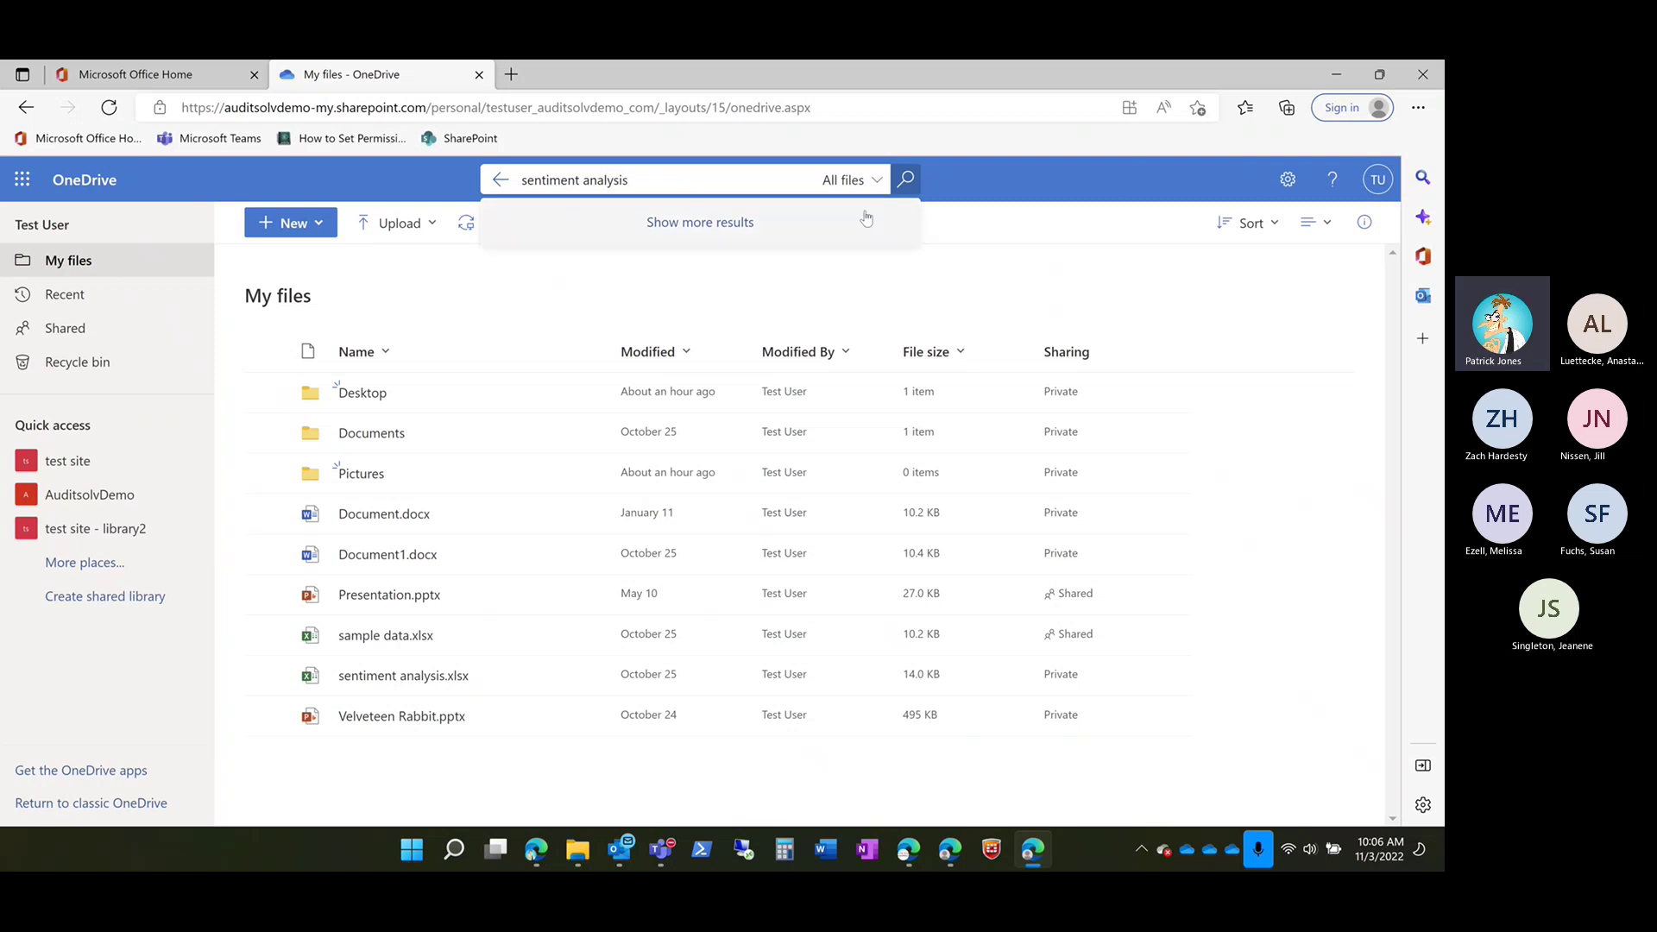
click(905, 181)
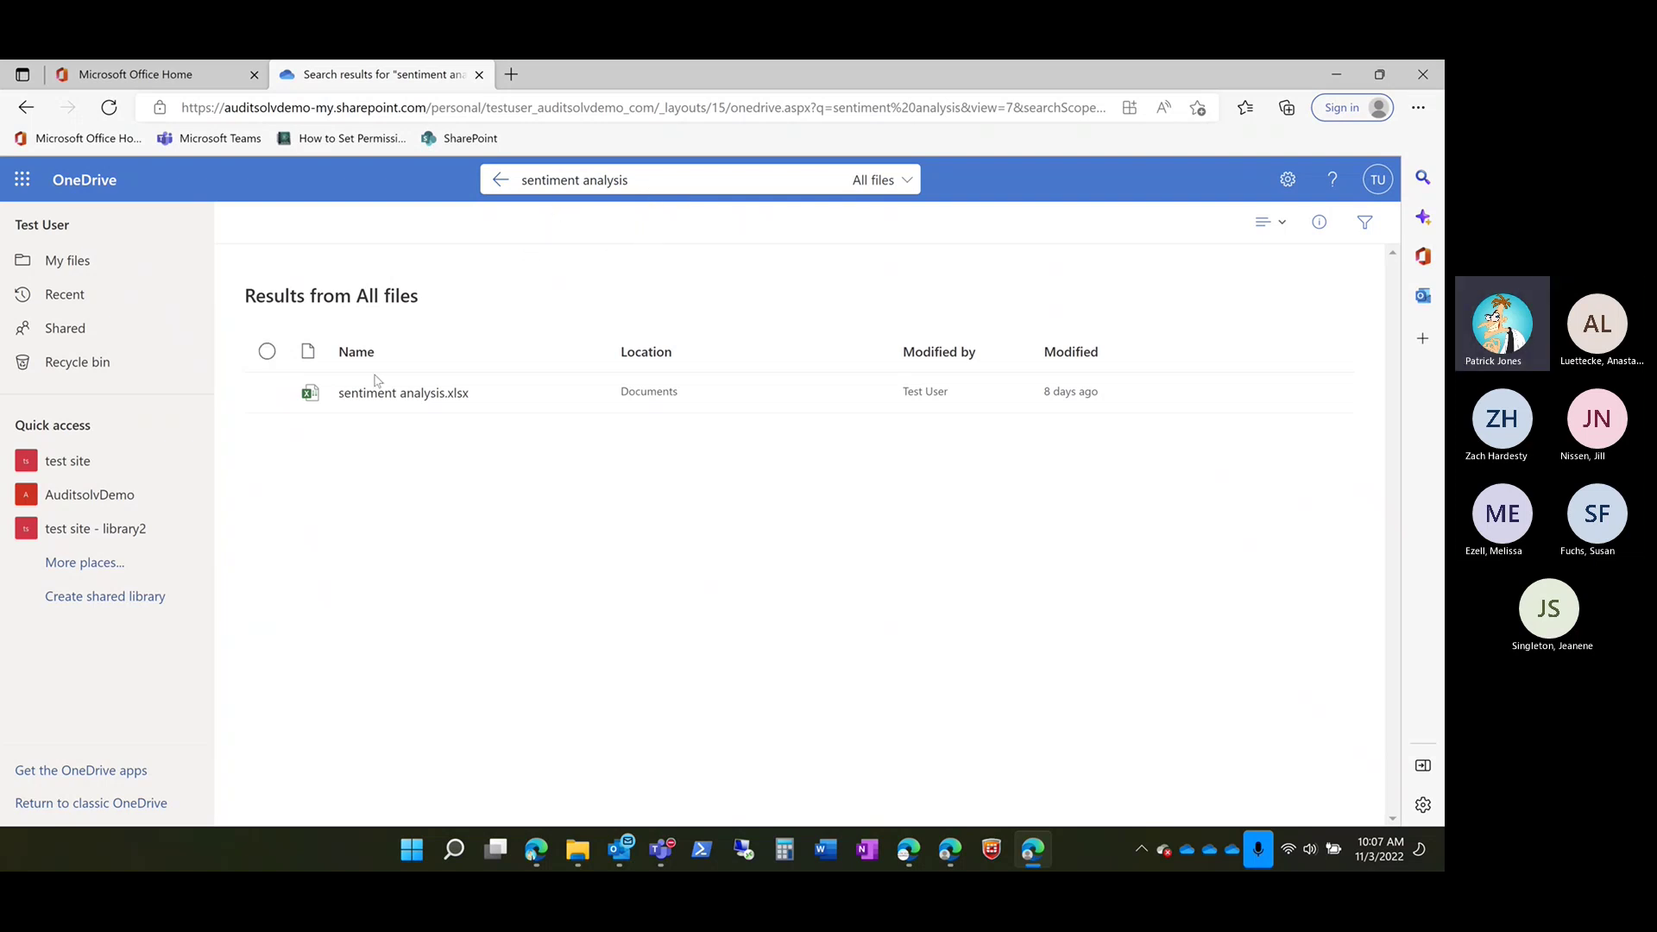
mouse_move(384, 402)
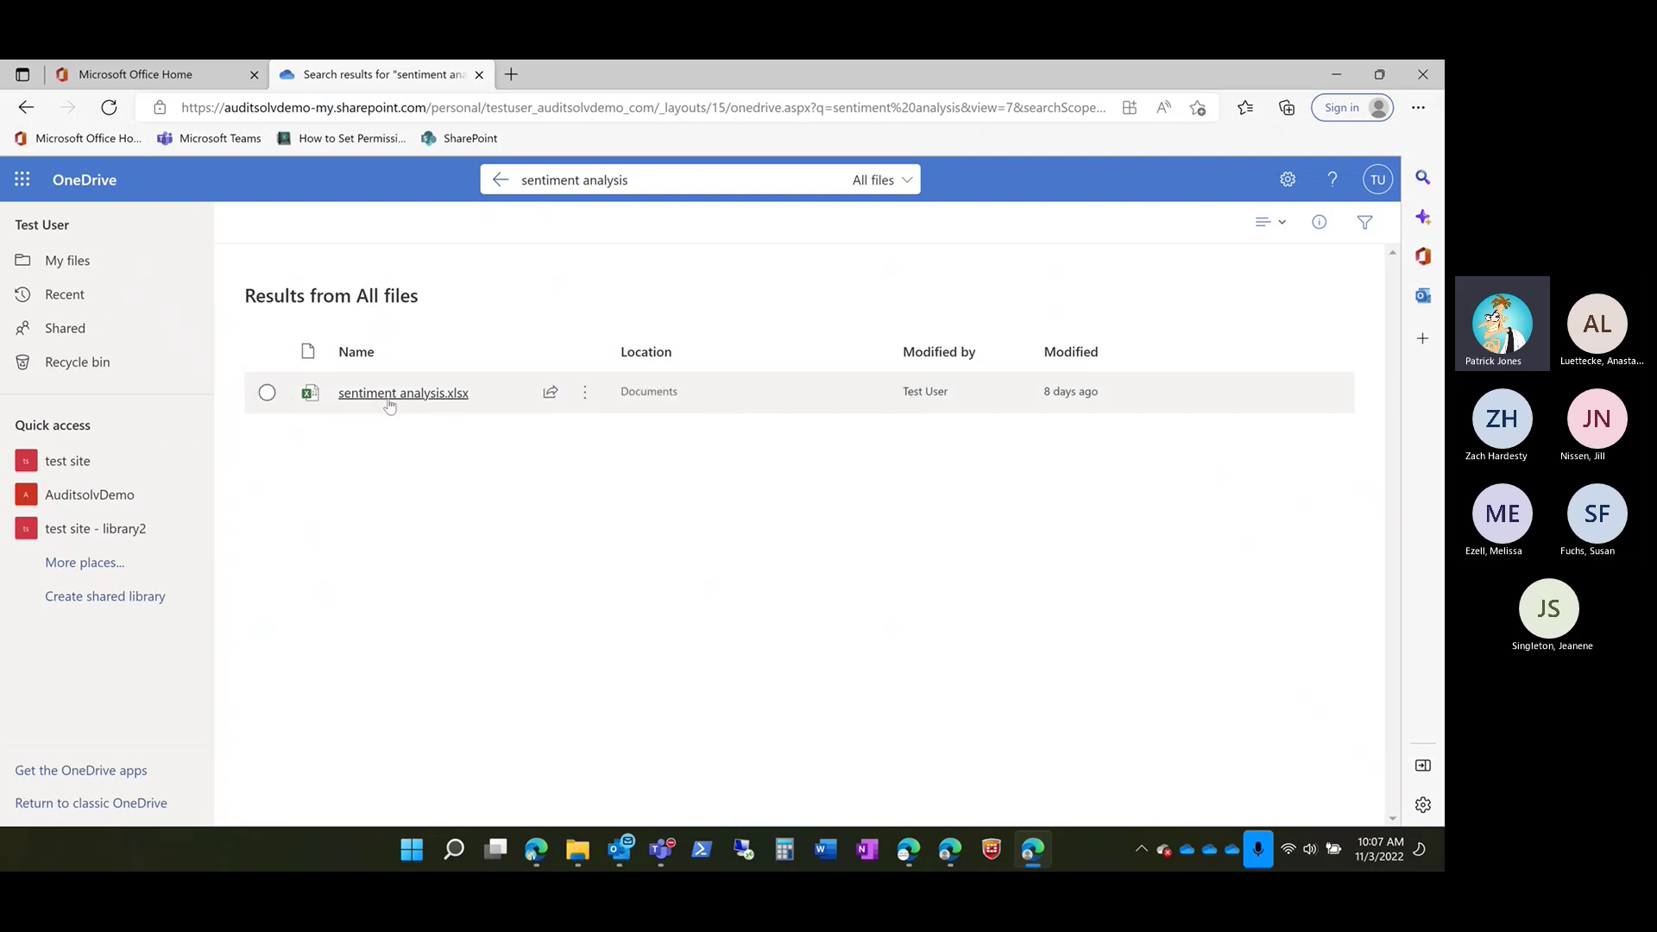
mouse_move(535, 406)
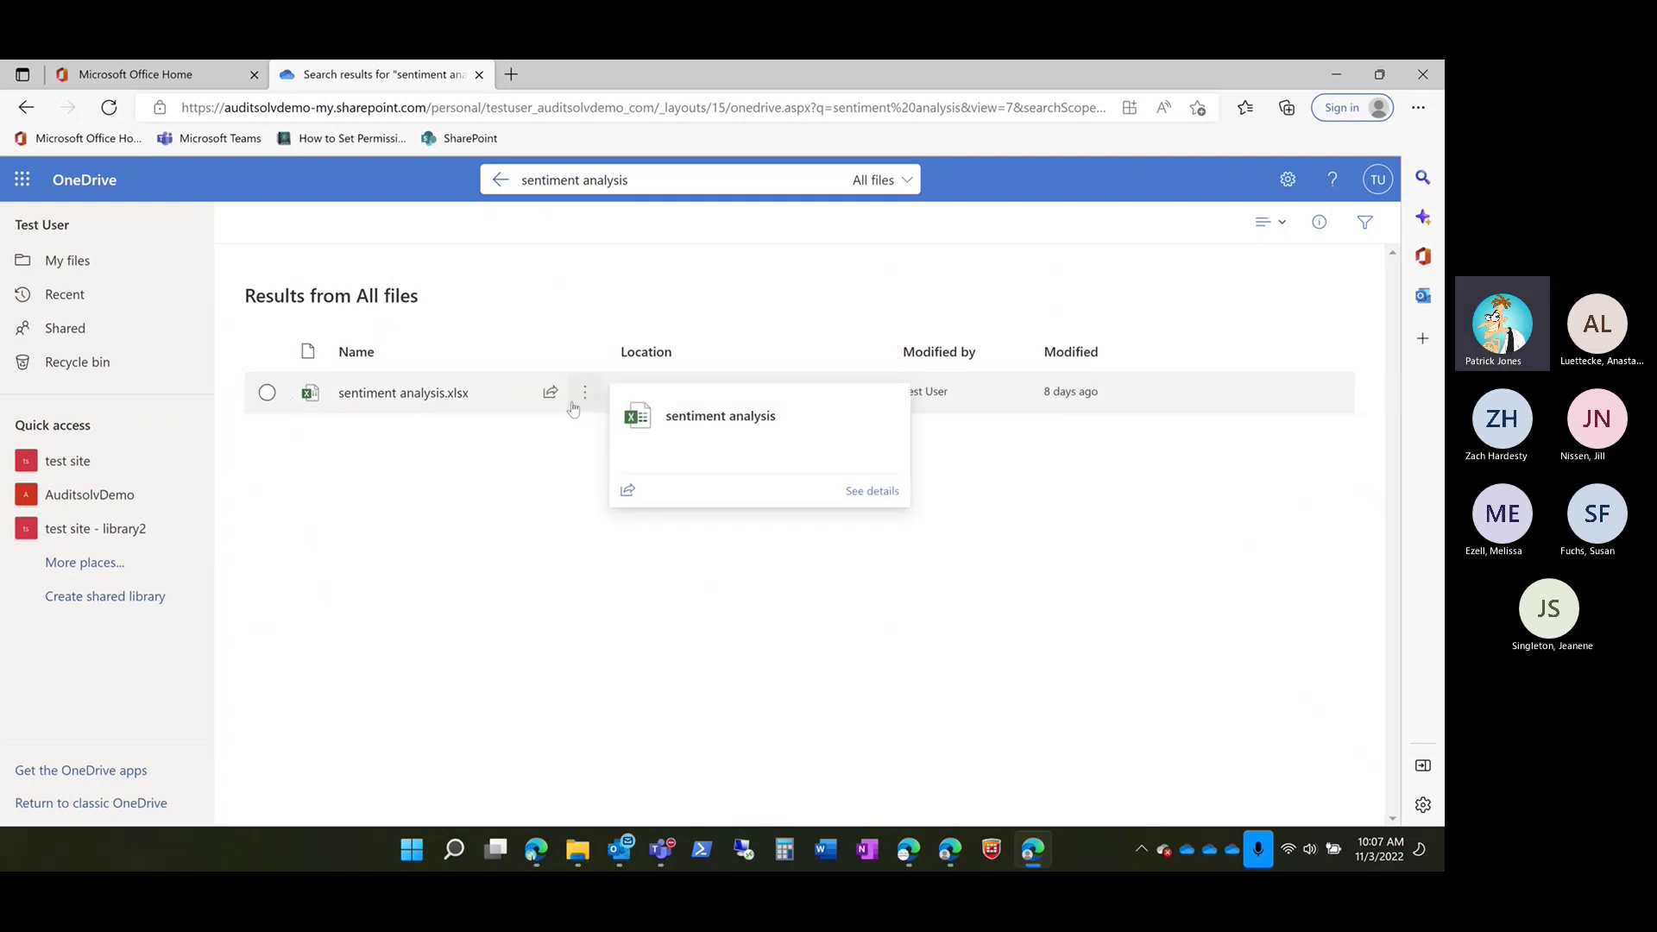
Step: Select sentiment analysis.xlsx in the search results and start sharing it
click(267, 393)
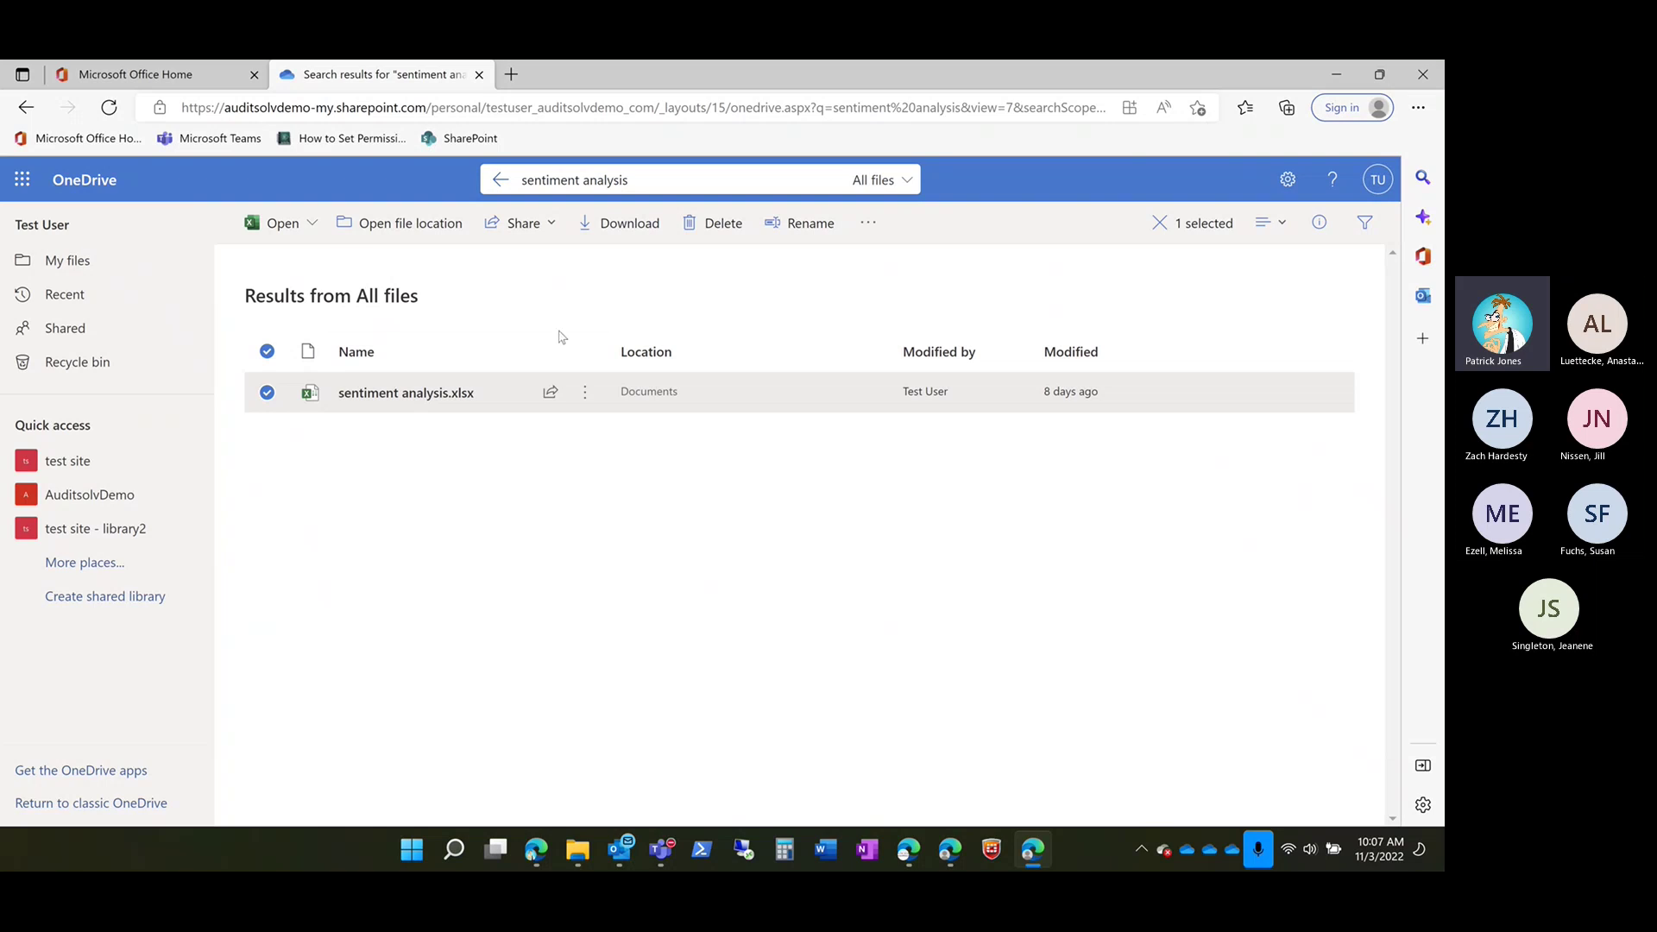
mouse_move(549, 390)
click(584, 397)
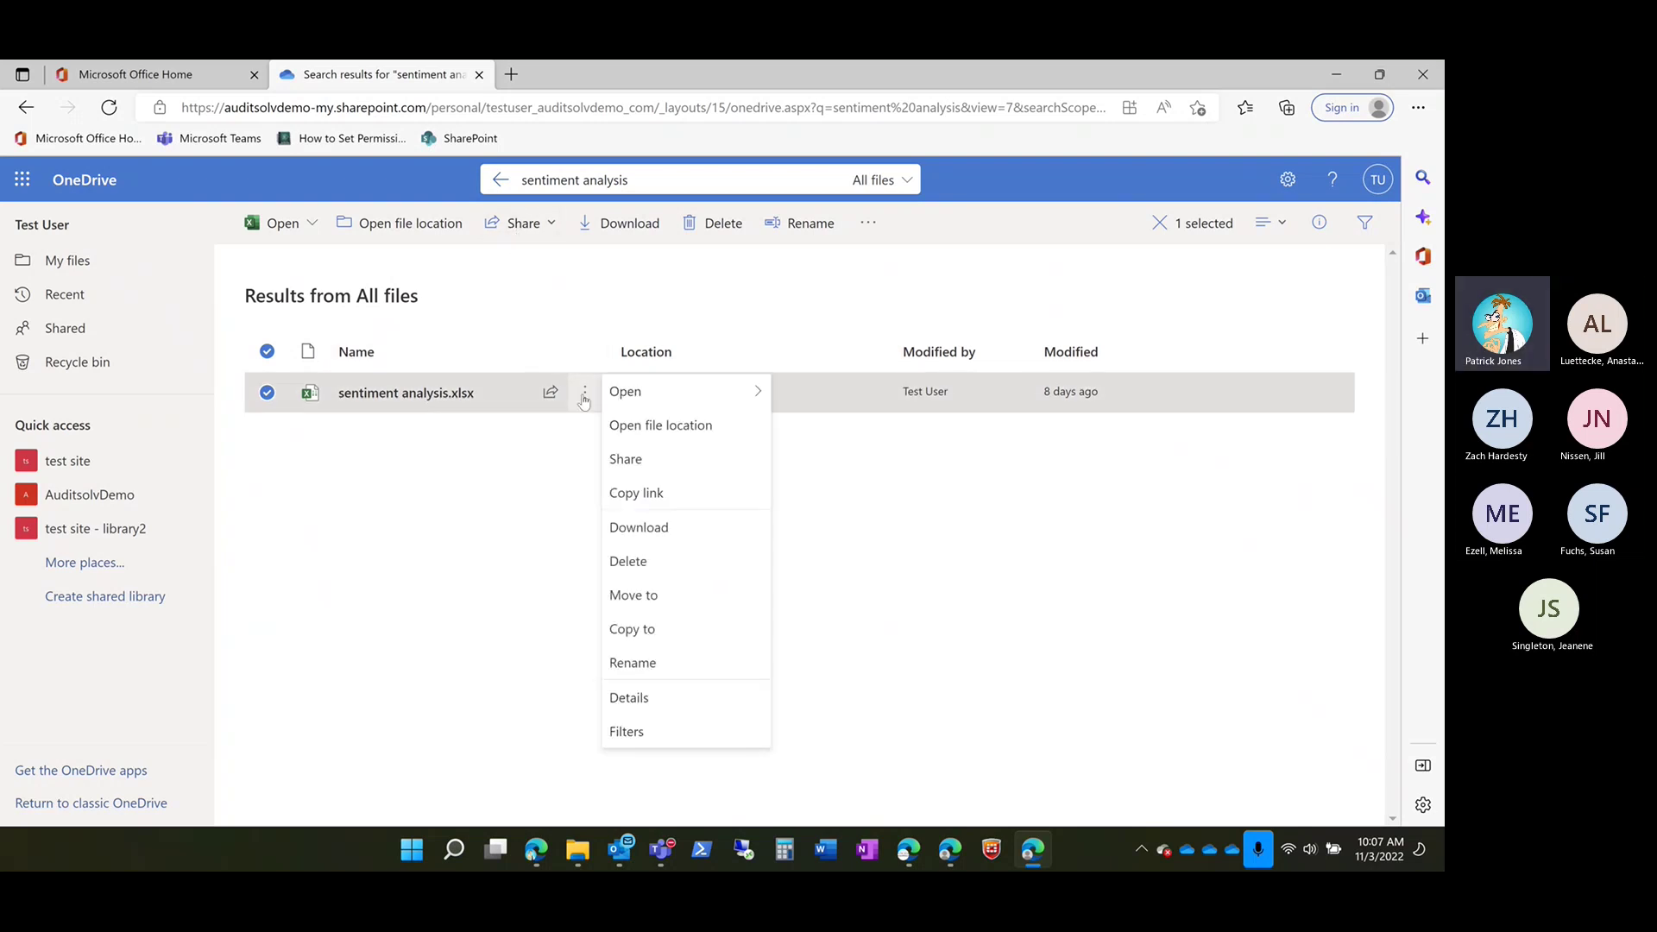
click(625, 459)
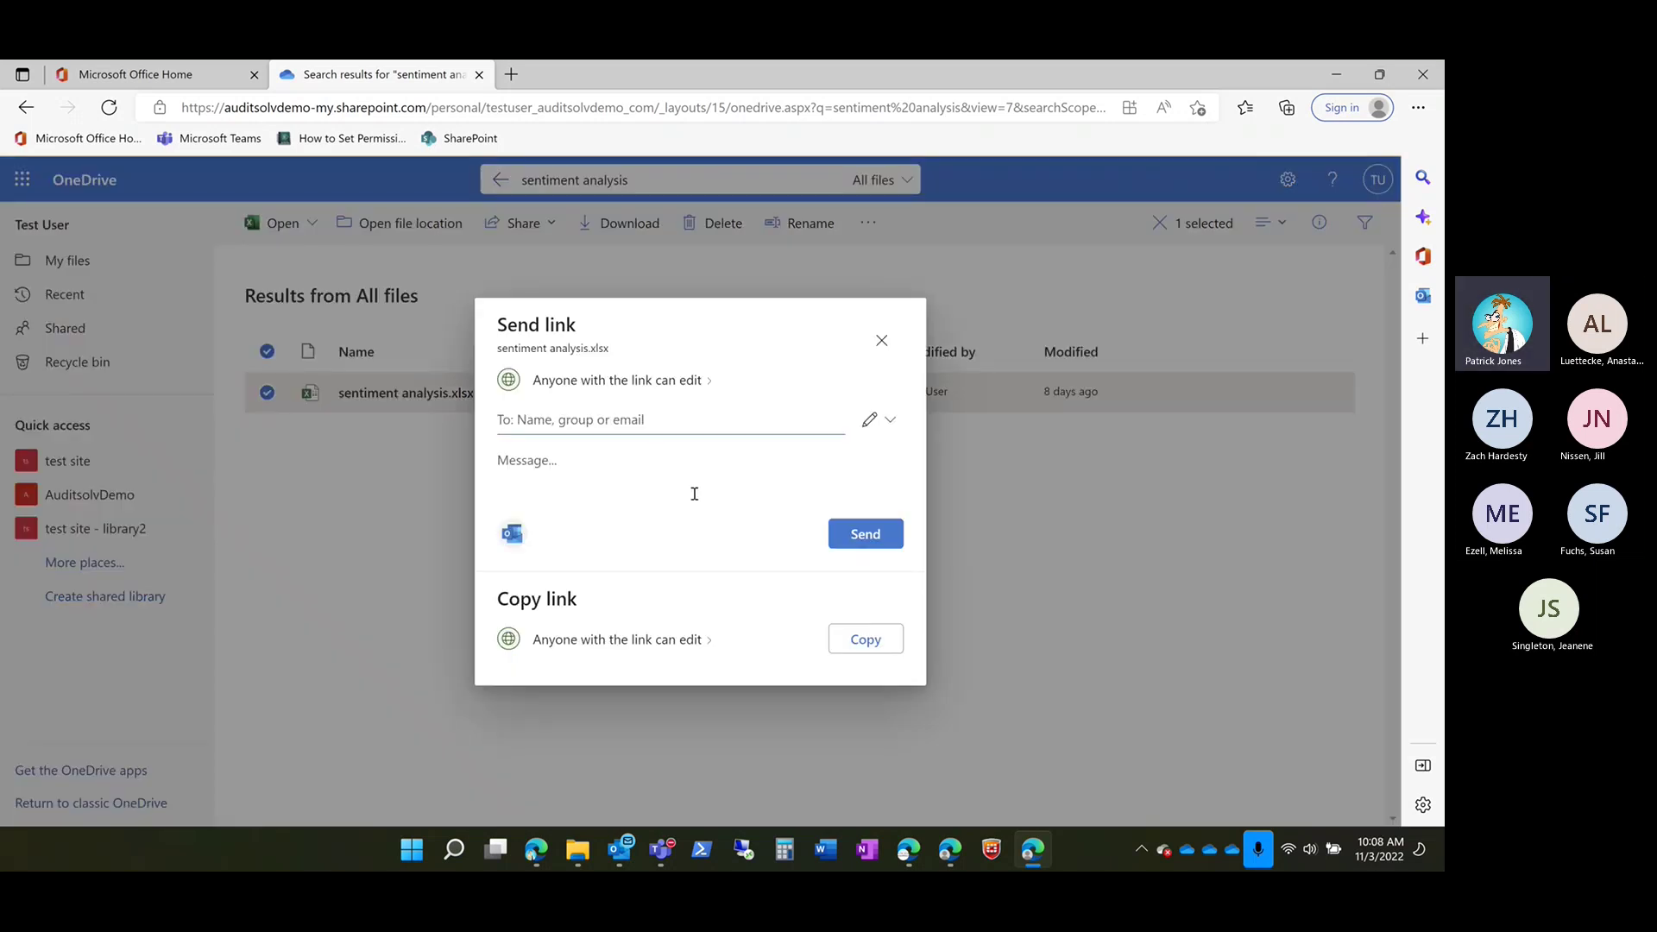
Step: Limit the sharing link to specific people with Can view permission, block downloads, and apply the link settings
click(679, 382)
click(569, 466)
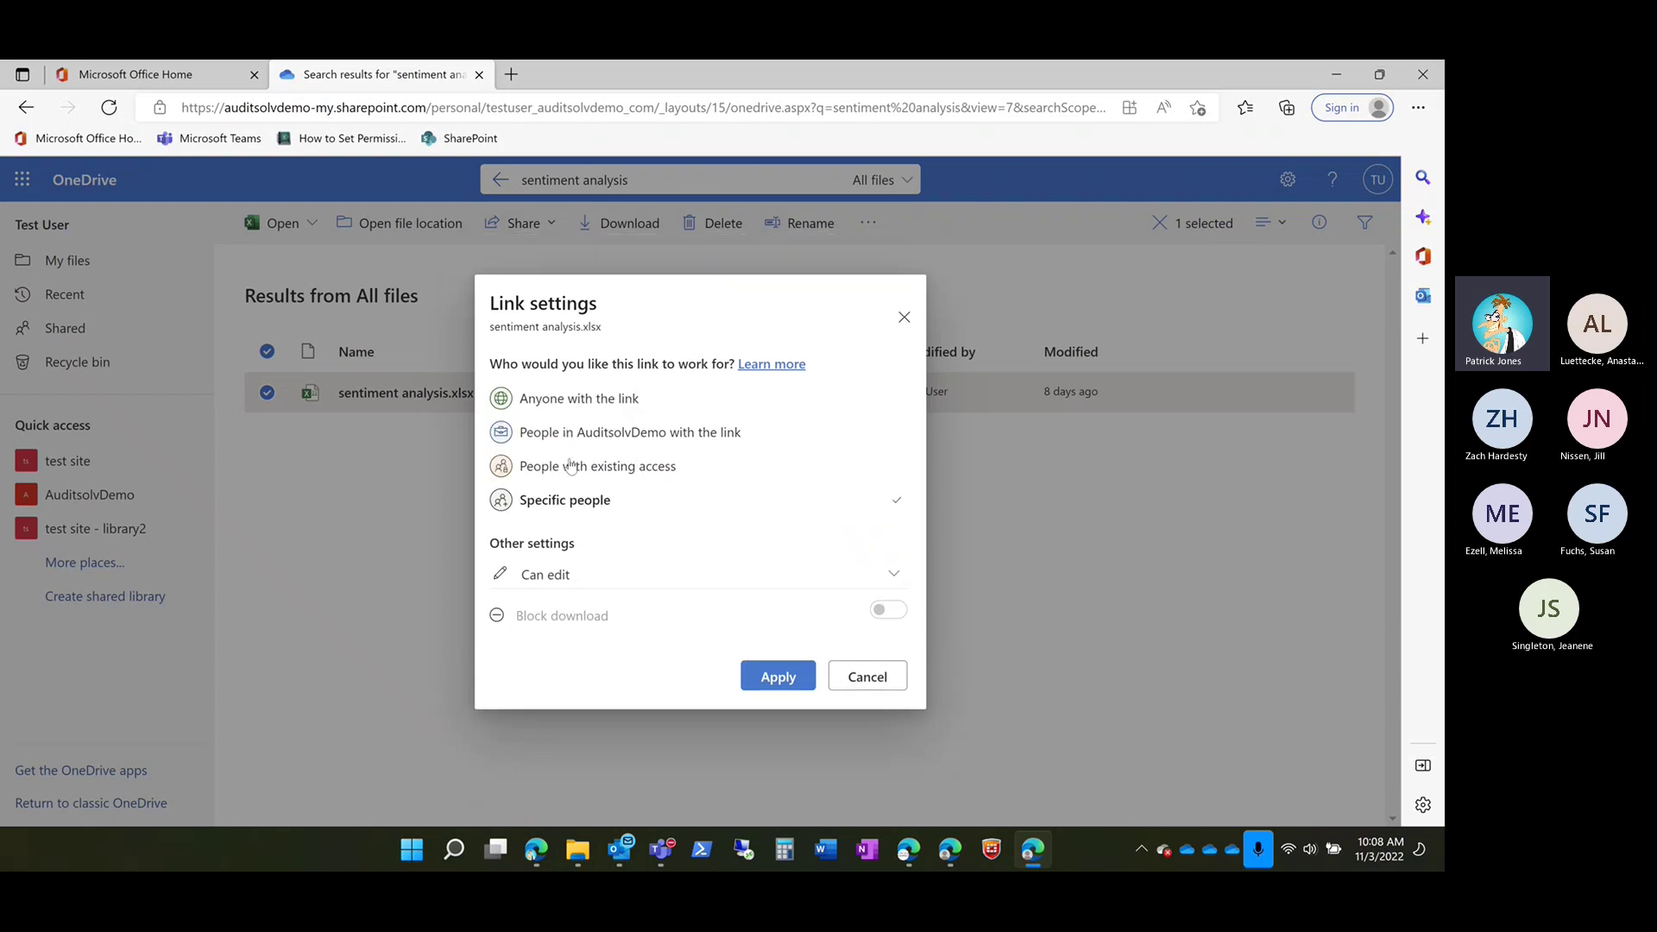
click(893, 577)
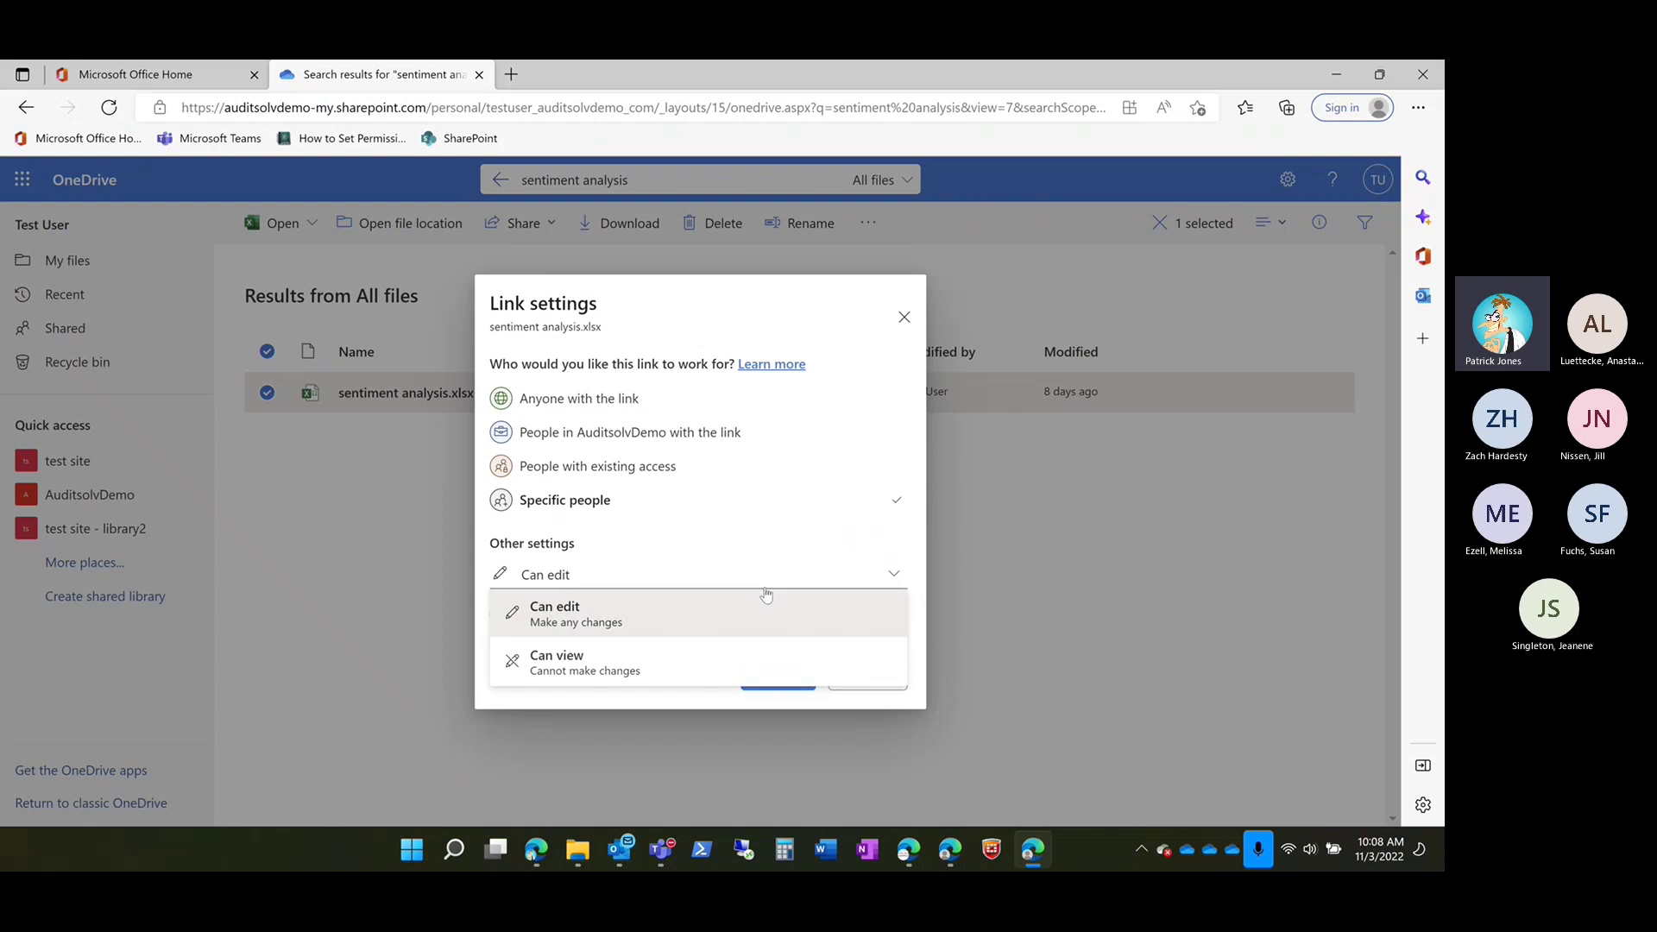
click(573, 671)
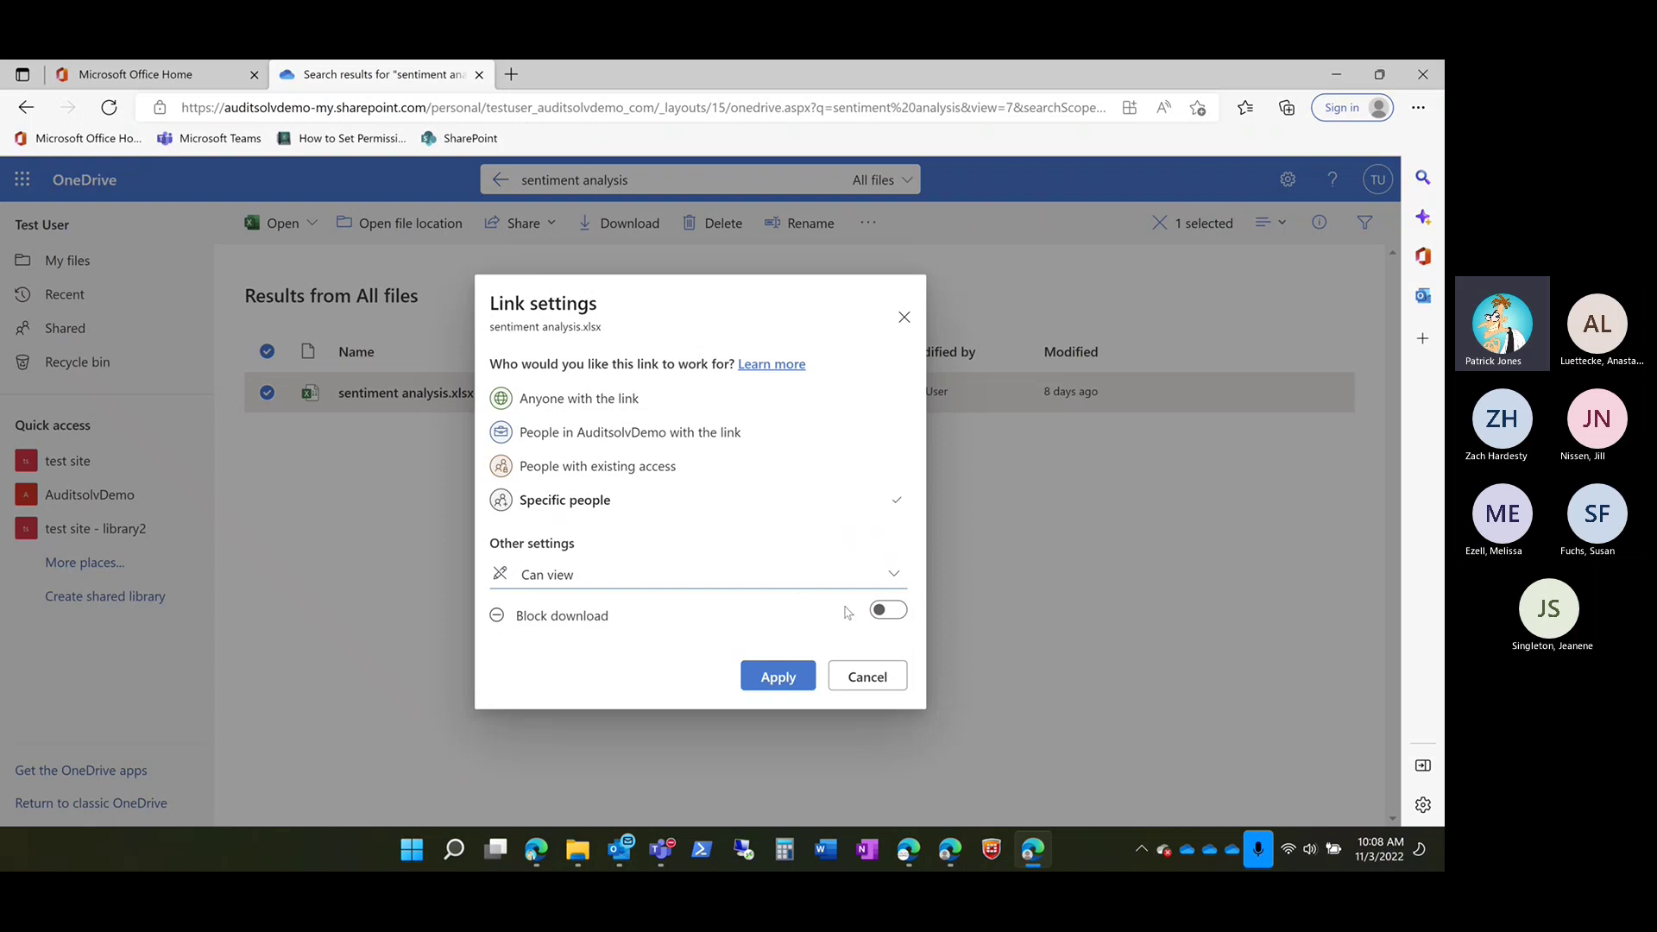
click(896, 612)
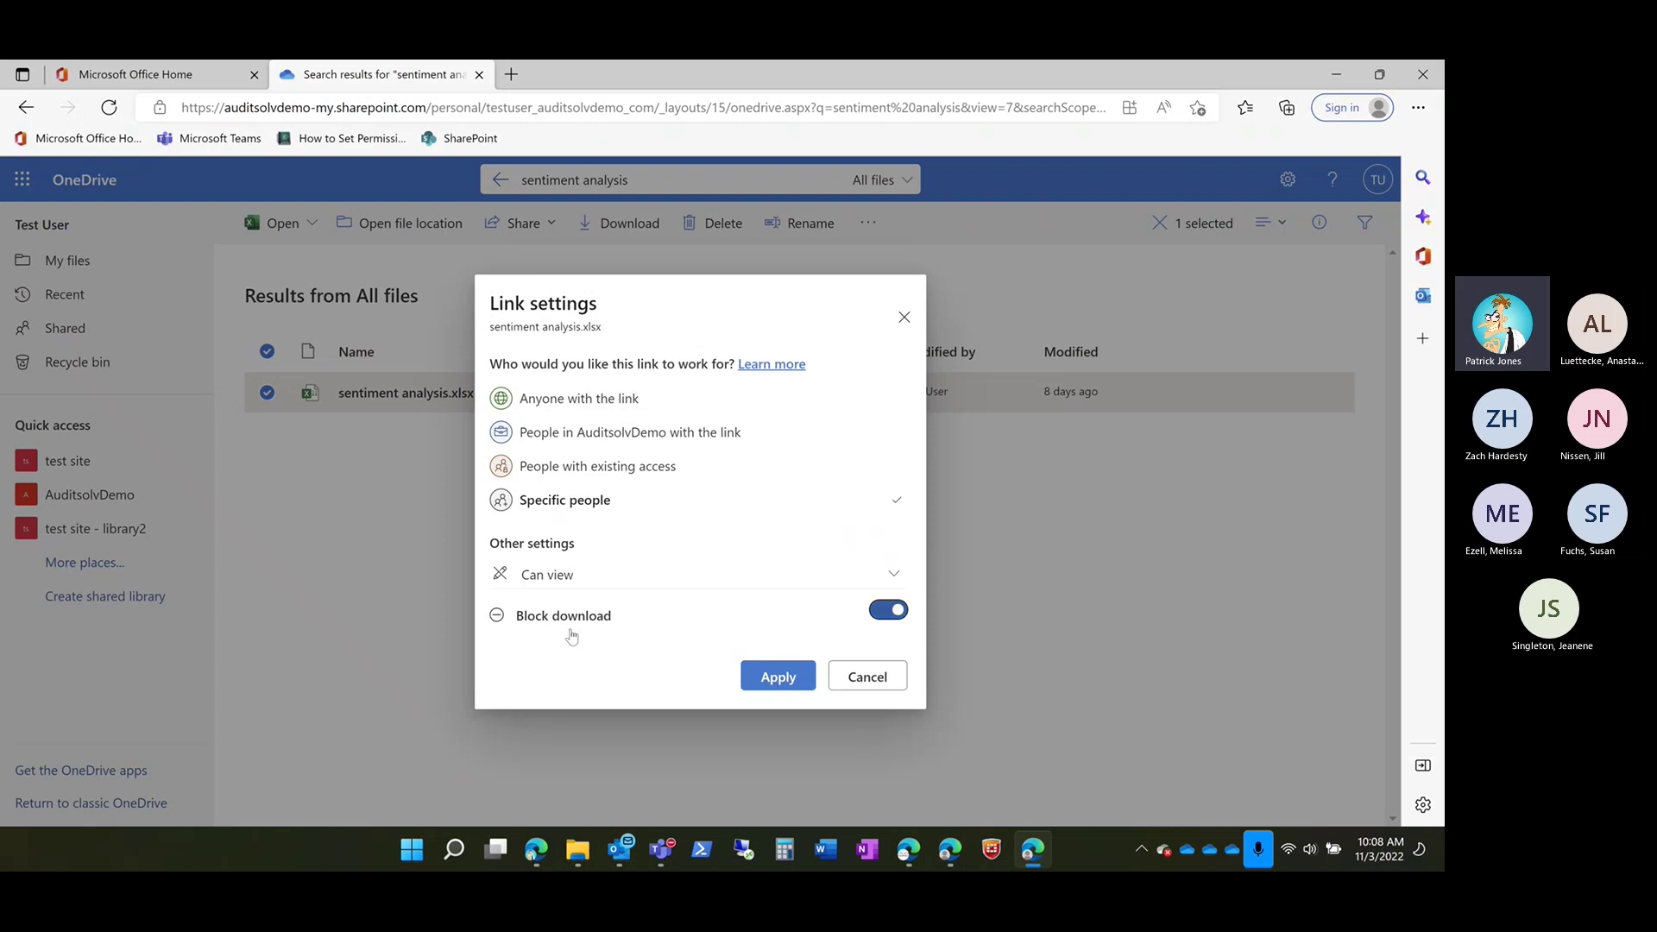
click(778, 678)
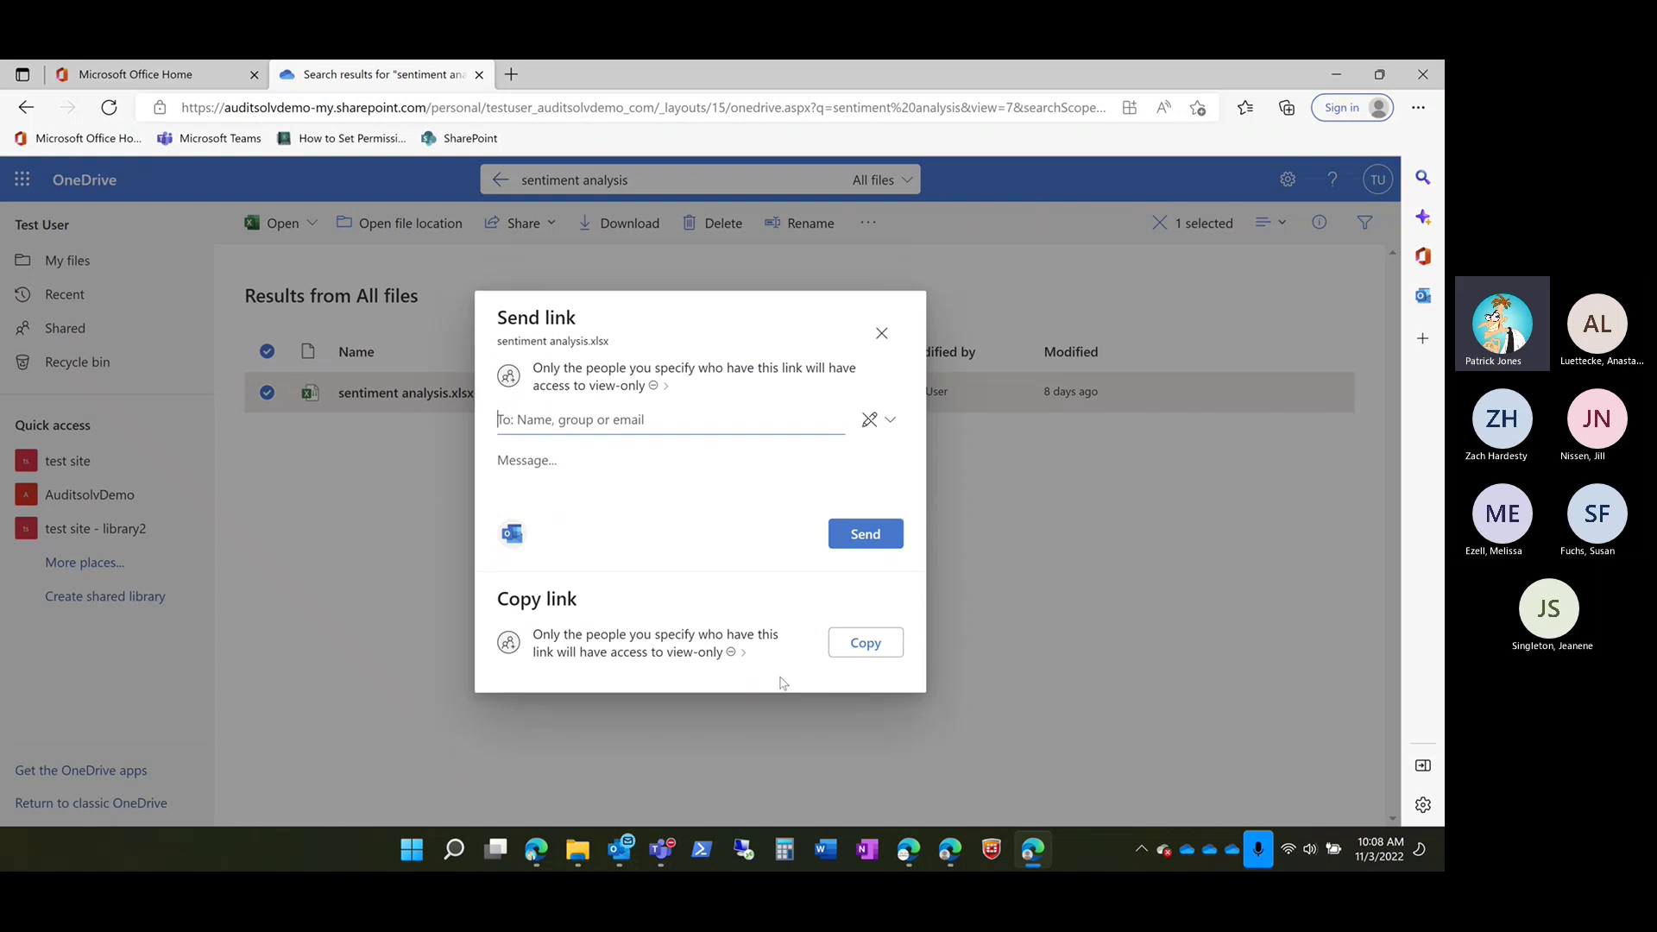
Step: Address the sharing link to IT Support, add the message "Here you go!", send it and dismiss the confirmation
click(640, 419)
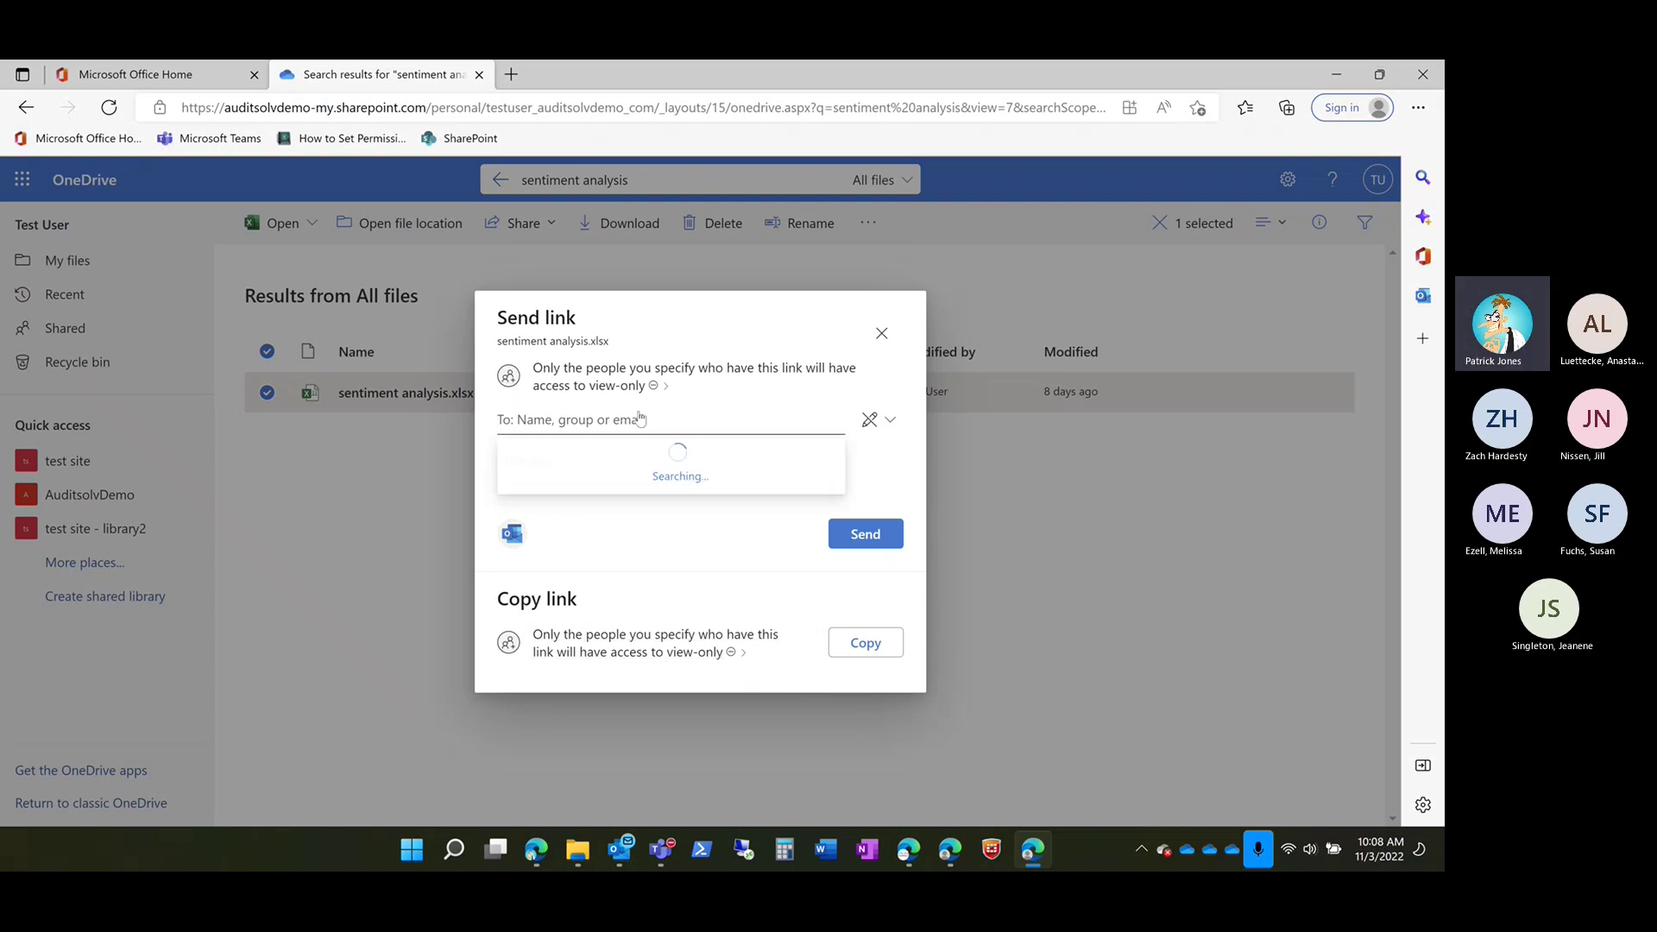
text(it)
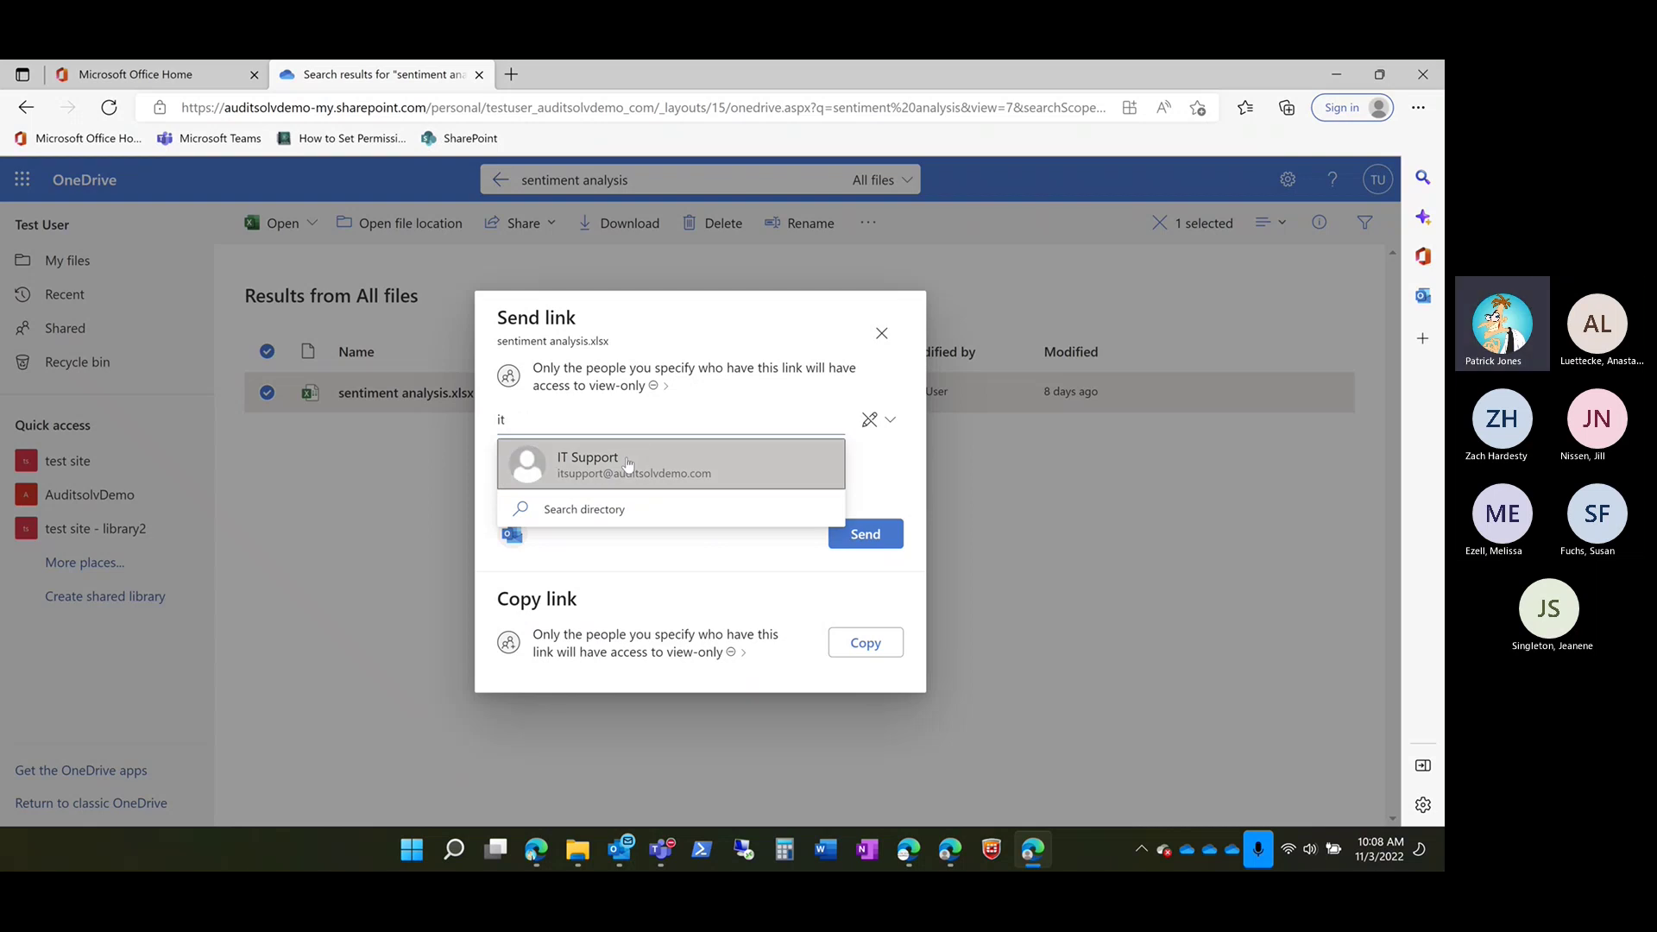
click(627, 464)
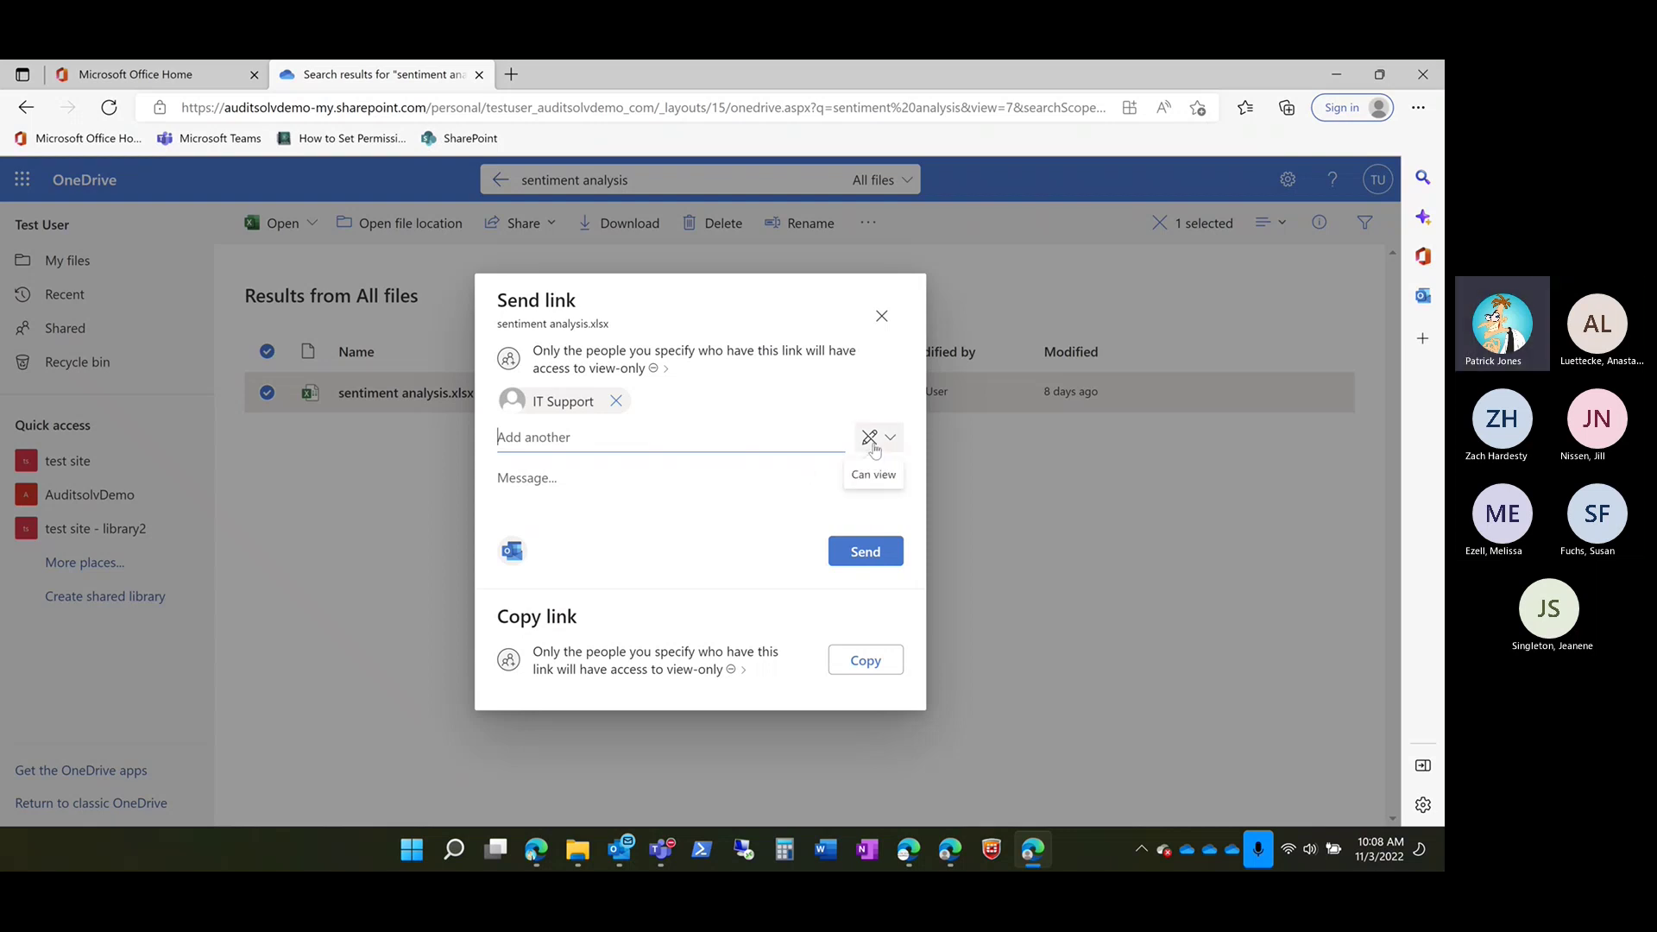
click(560, 479)
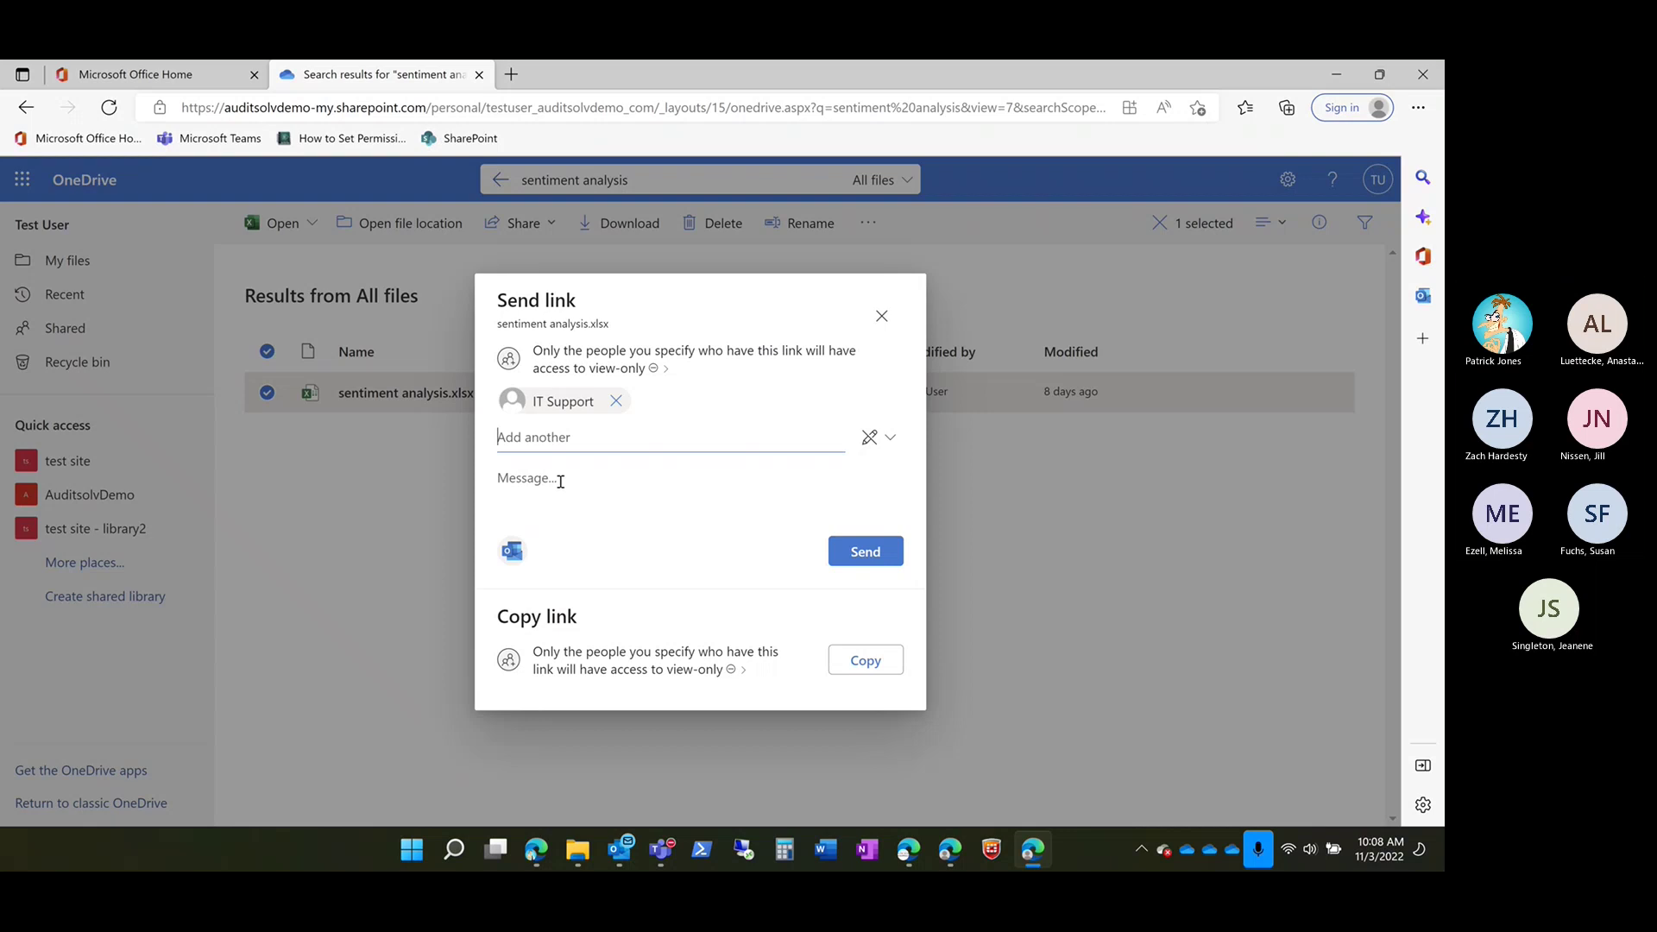
text(Here you go!)
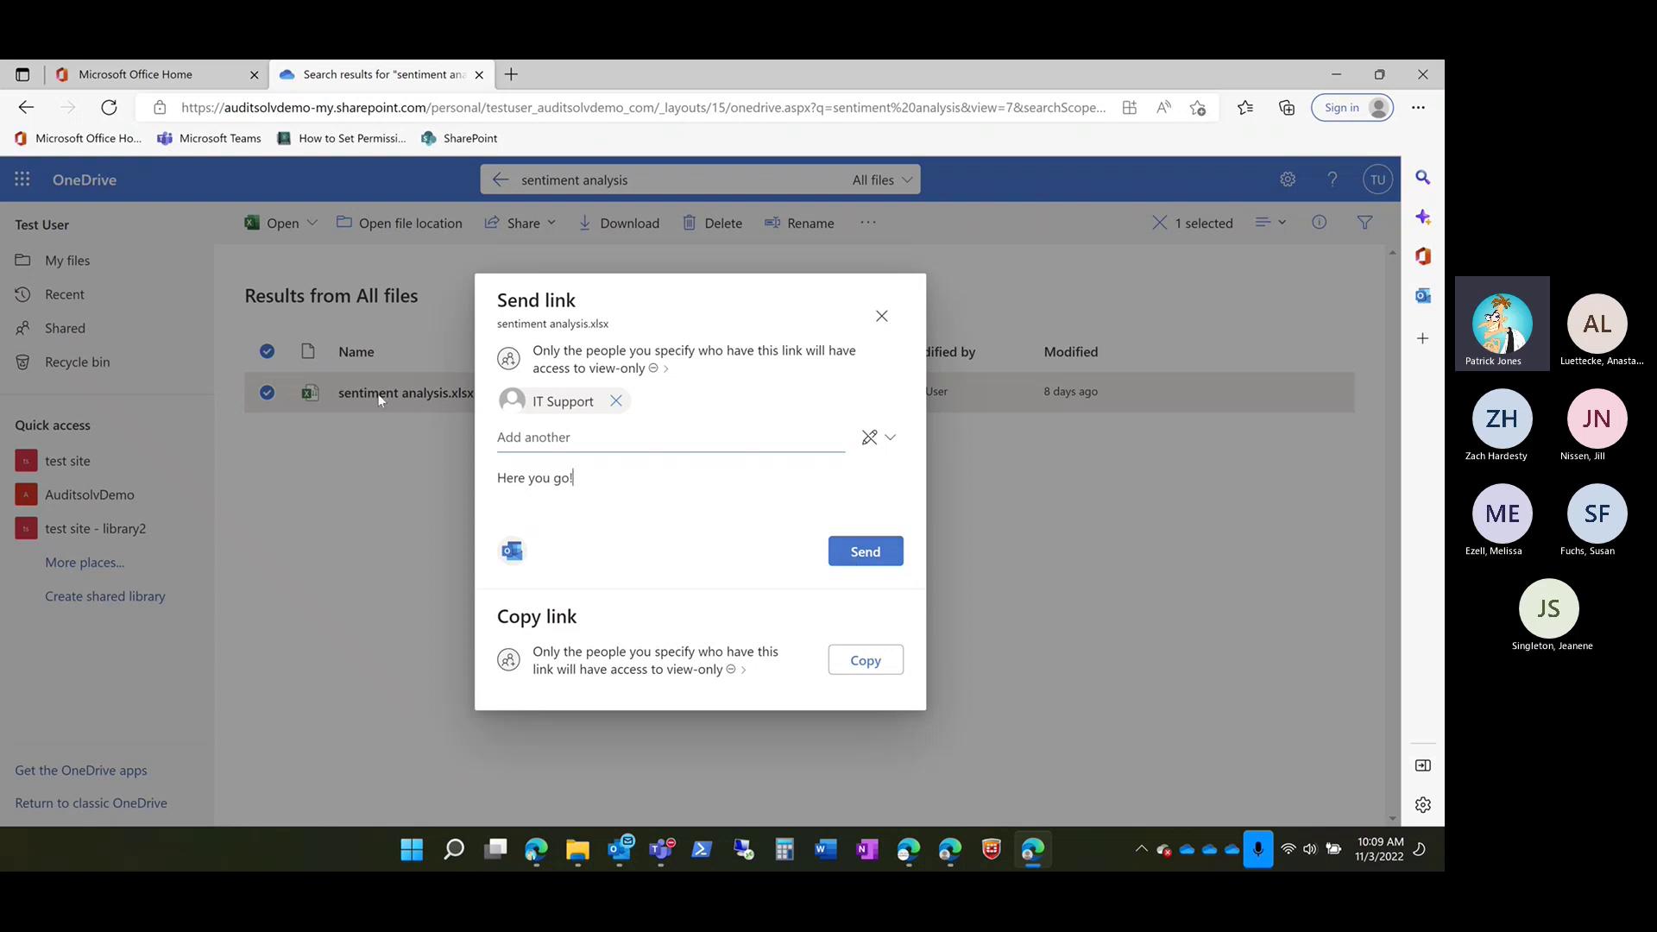
click(865, 550)
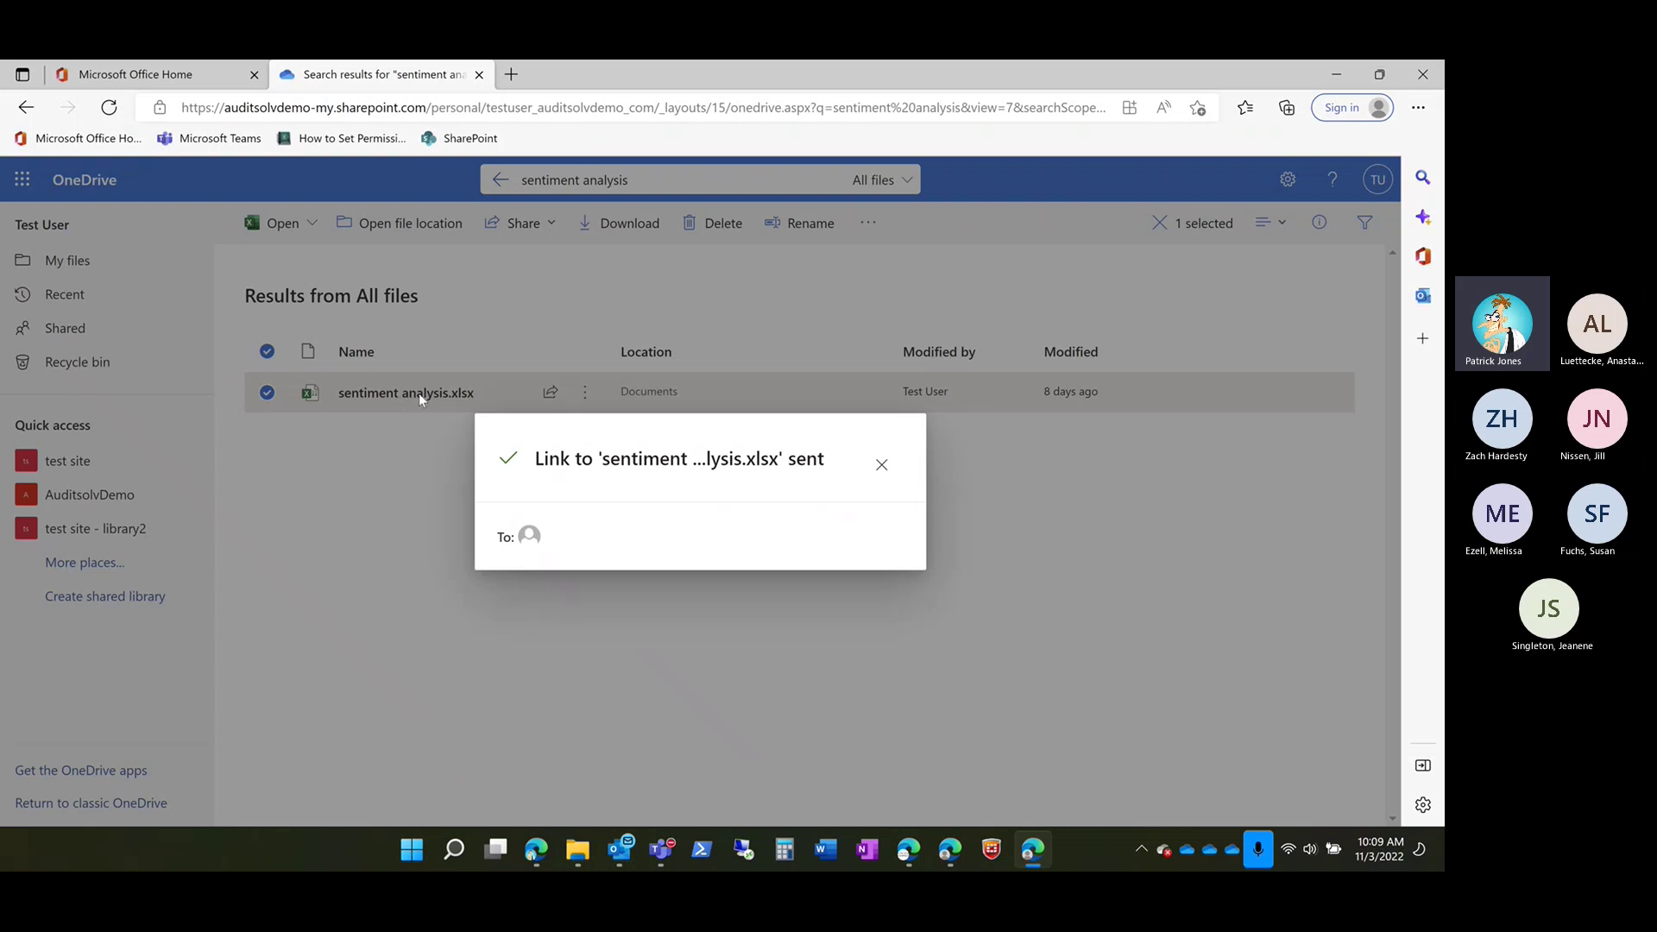
click(881, 464)
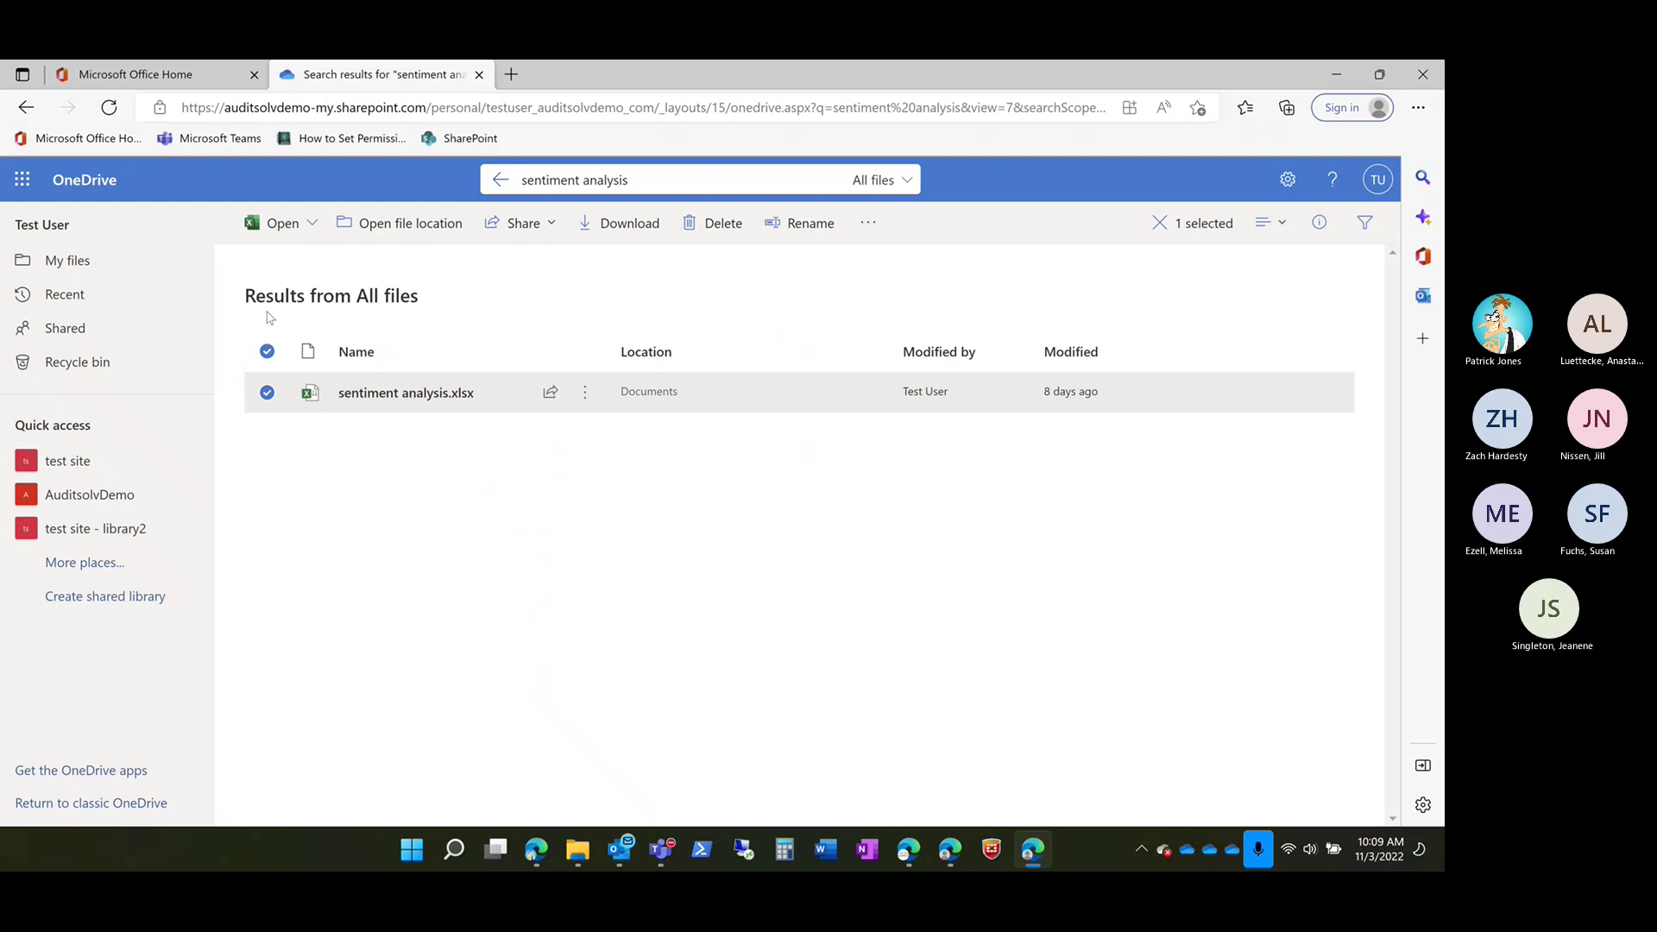
Step: Return to My files and review who has access to sentiment analysis.xlsx under Manage access
click(62, 263)
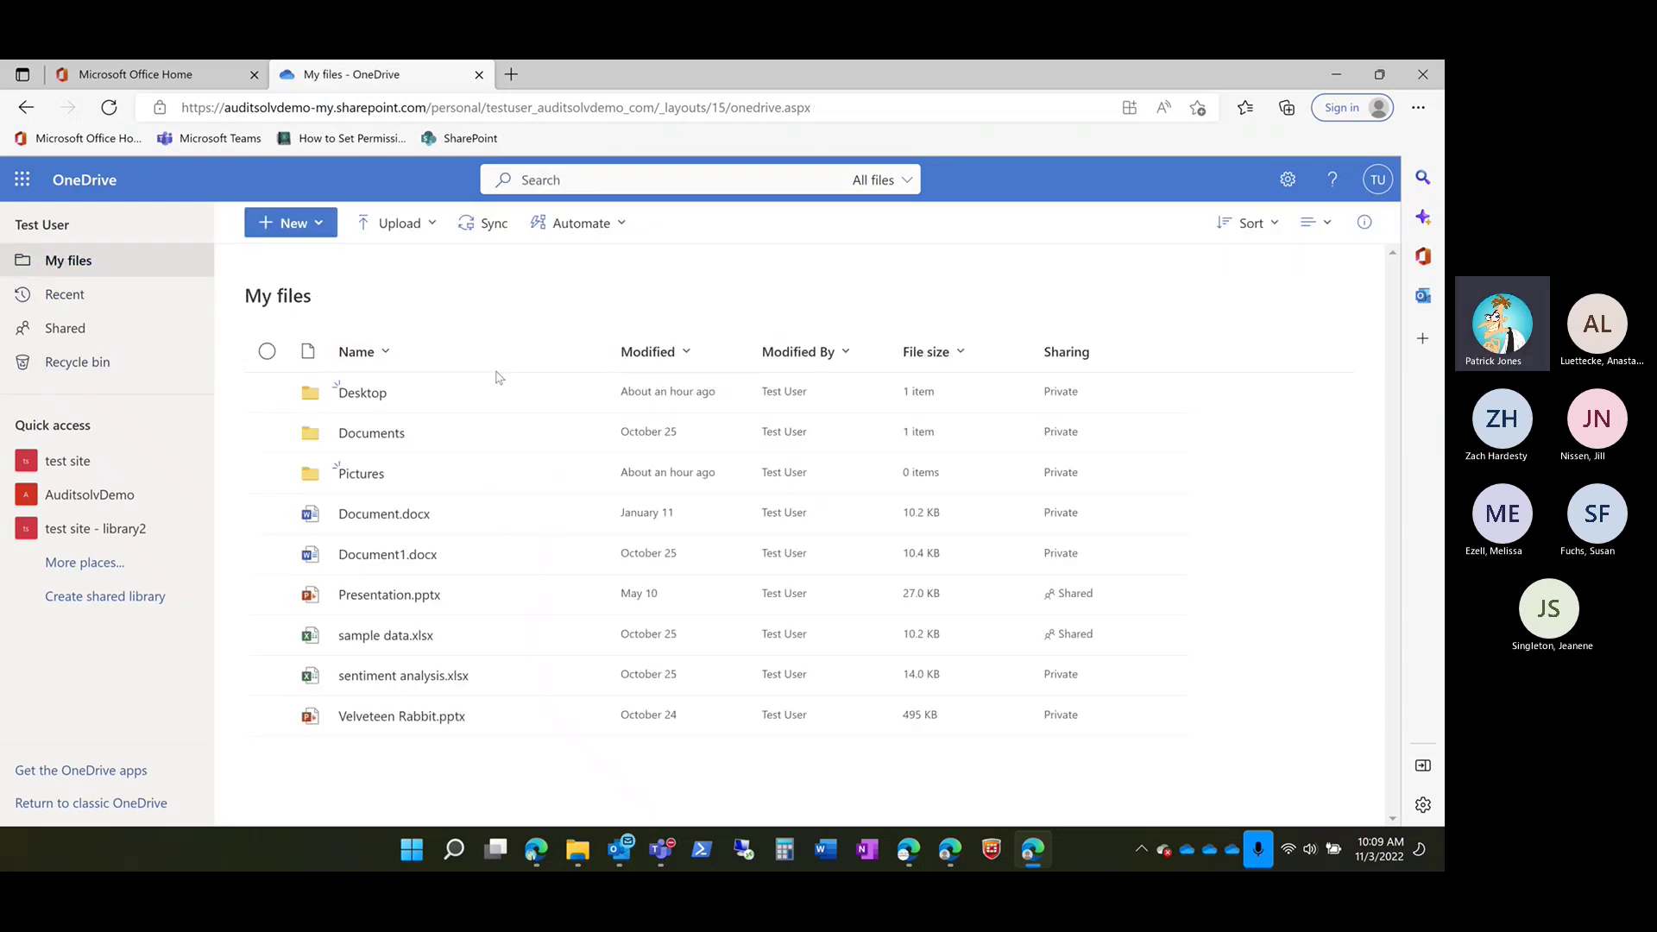
mouse_move(369, 684)
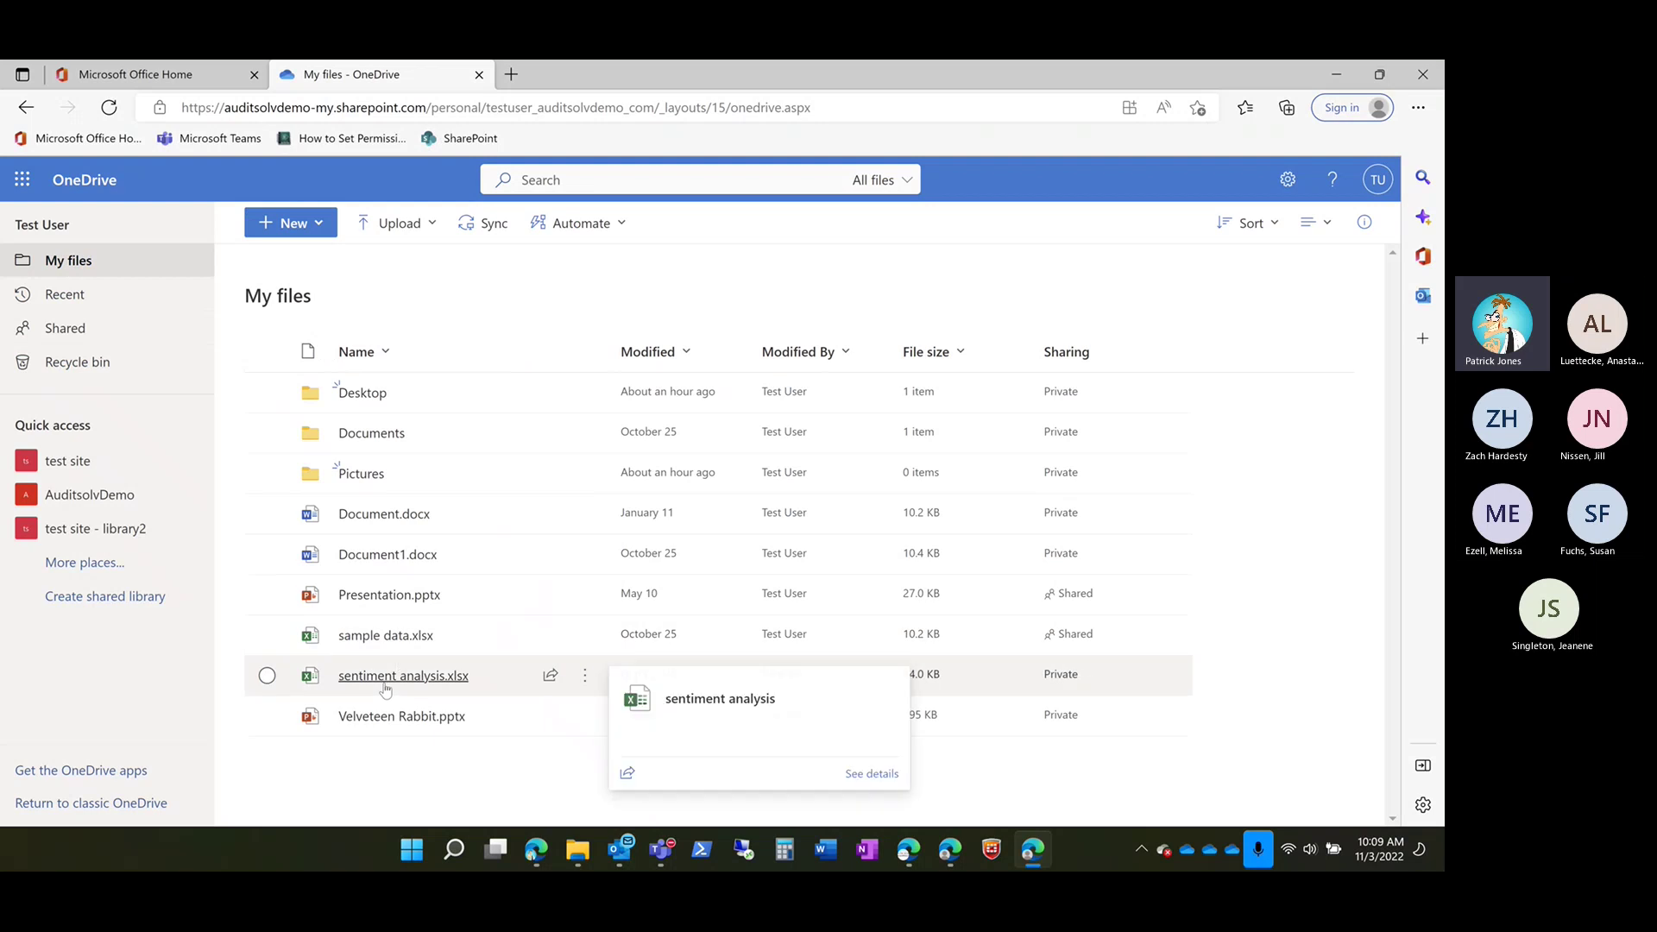
click(267, 676)
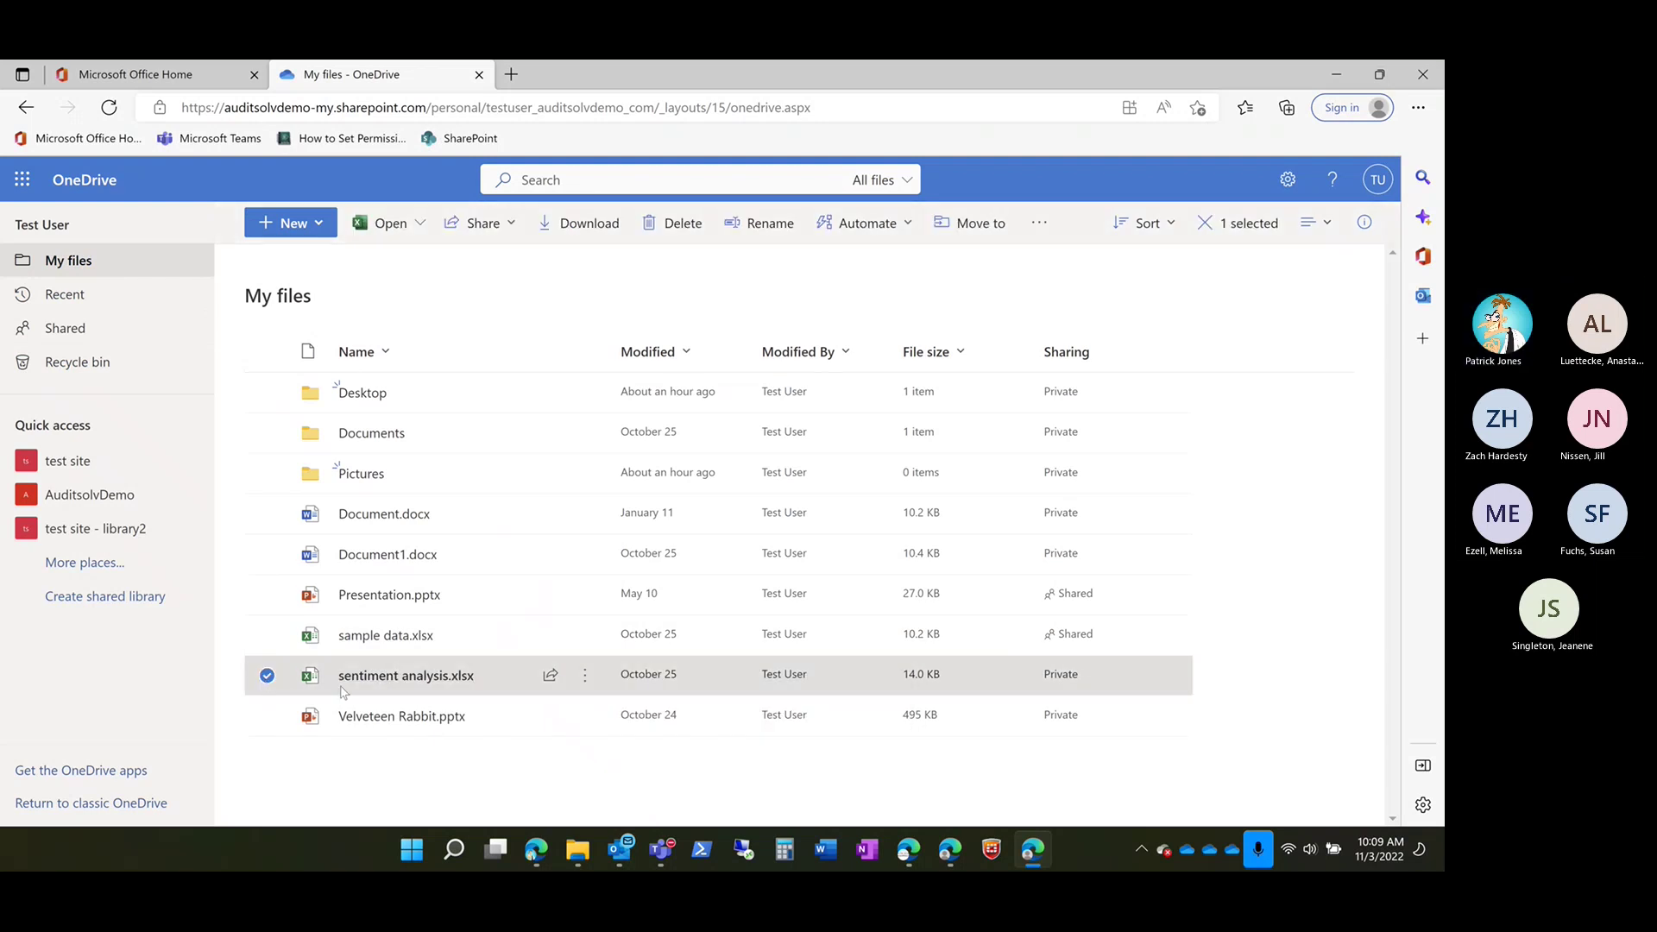
click(585, 675)
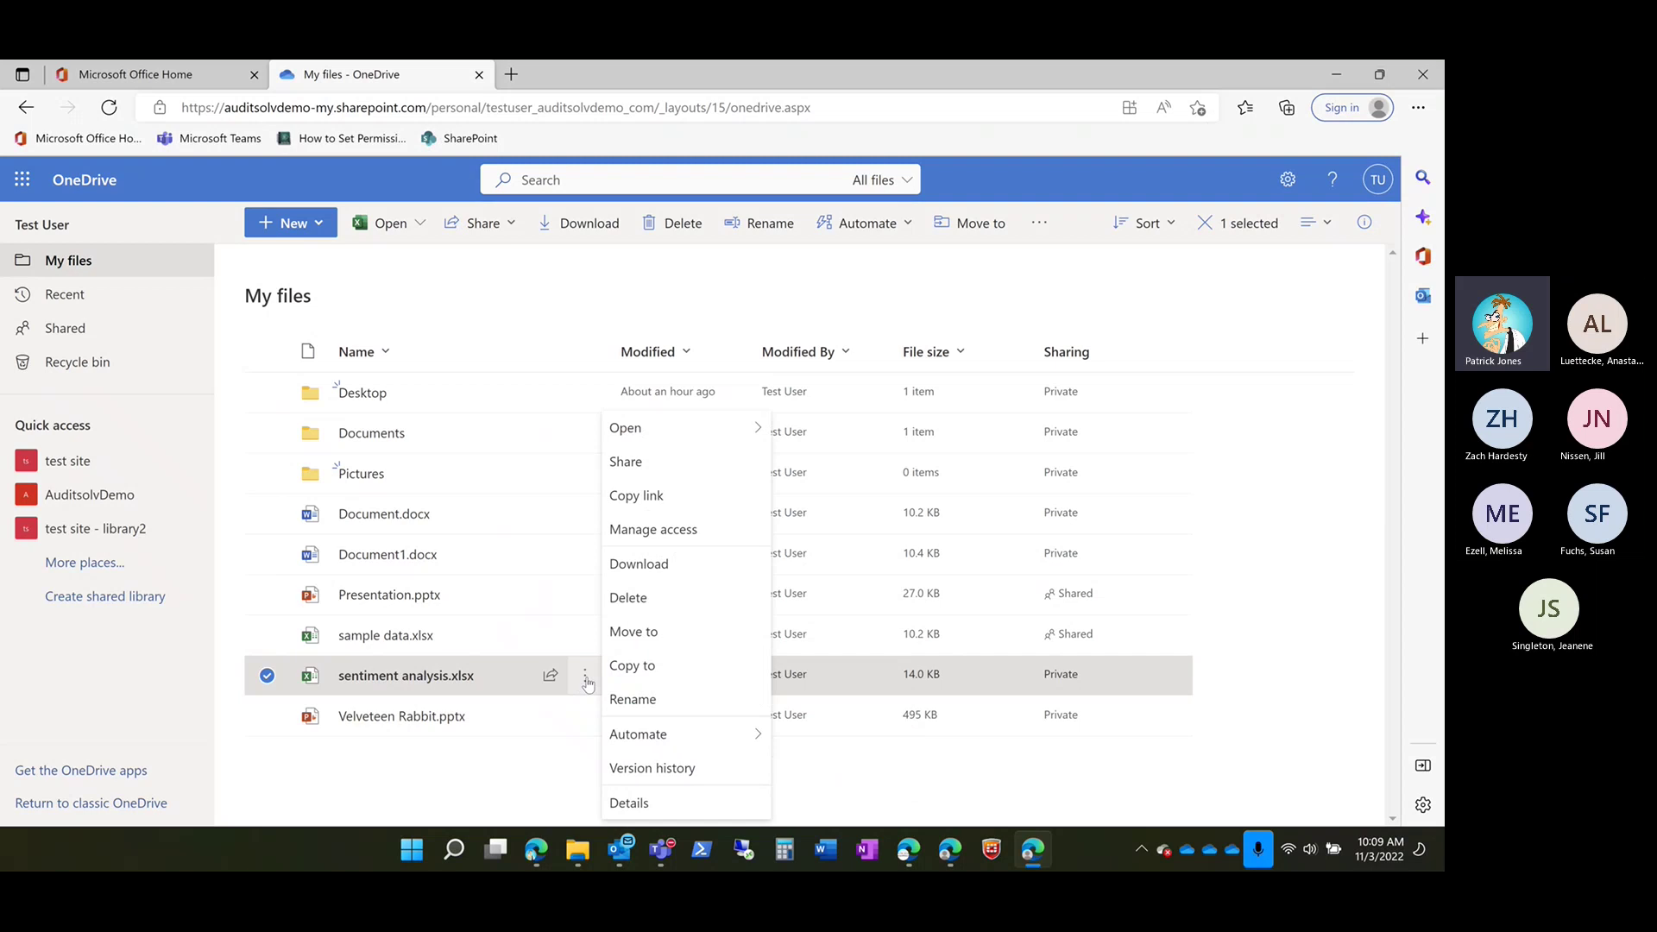
click(674, 530)
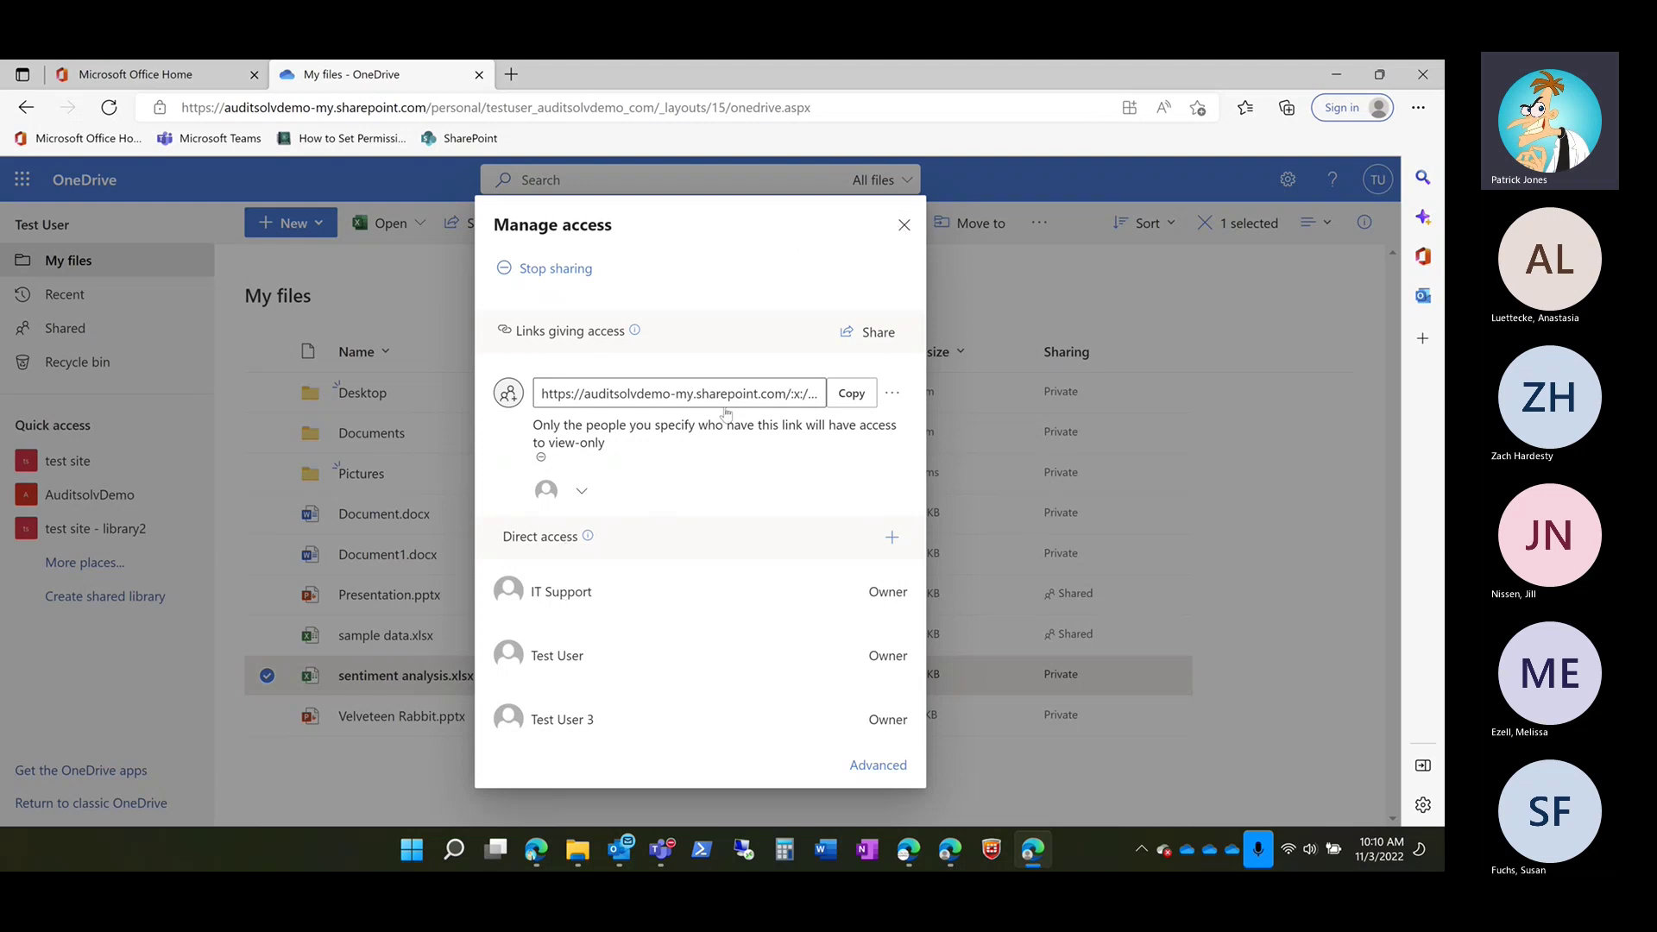
click(903, 226)
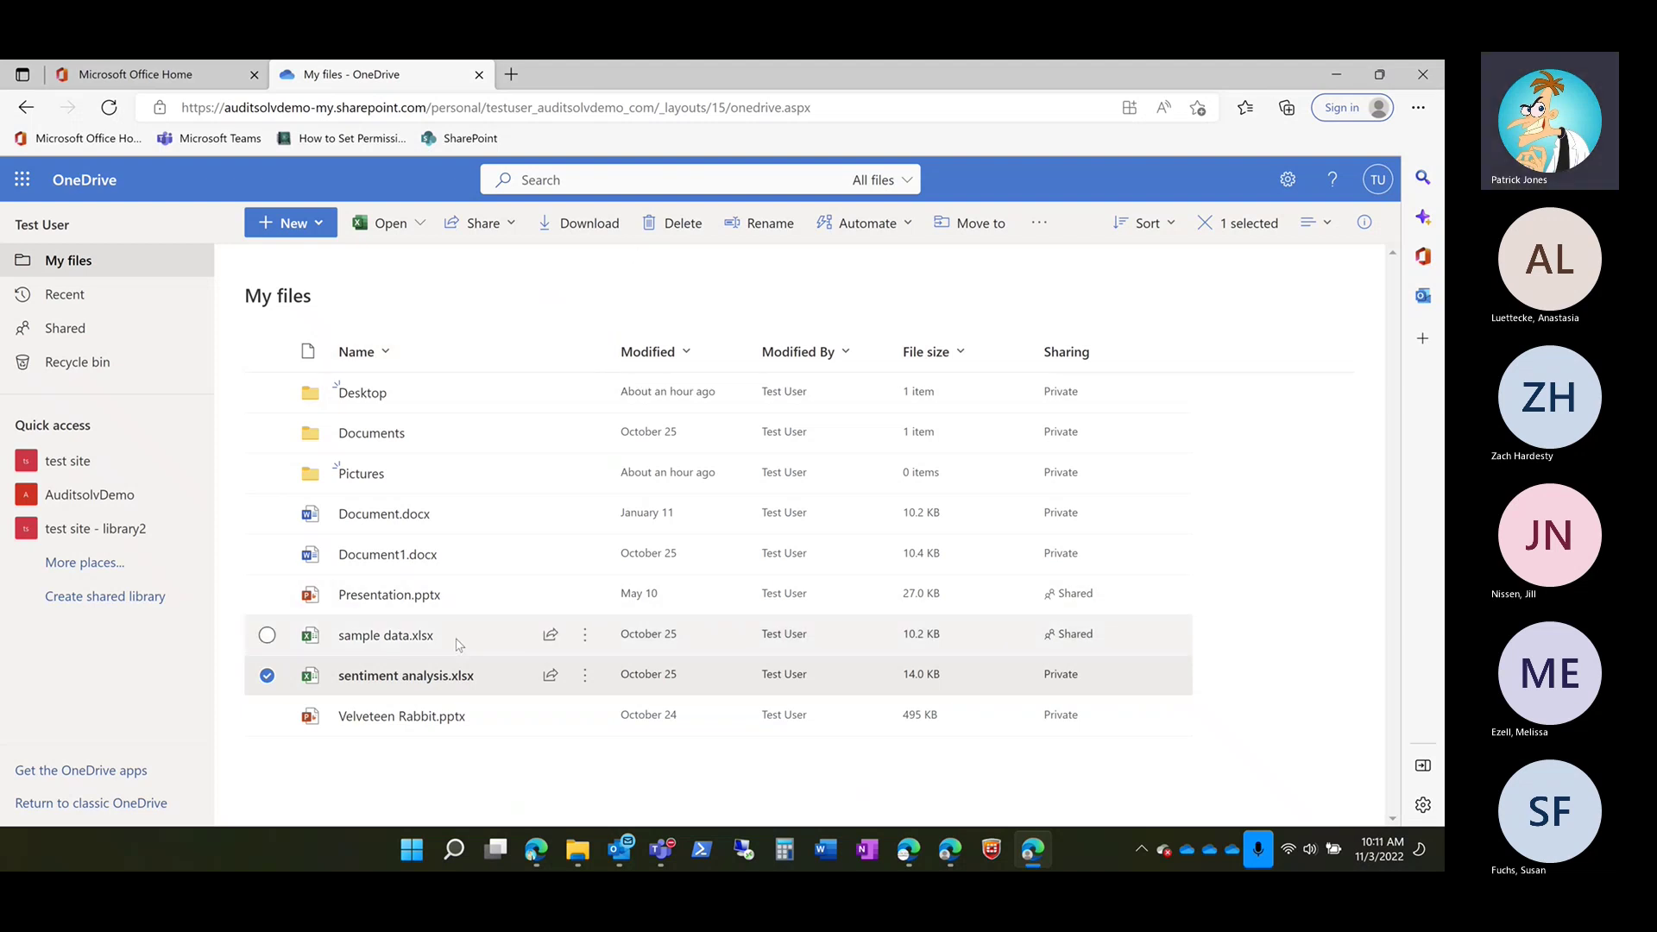
Step: Check the version history of sentiment analysis.xlsx
click(585, 678)
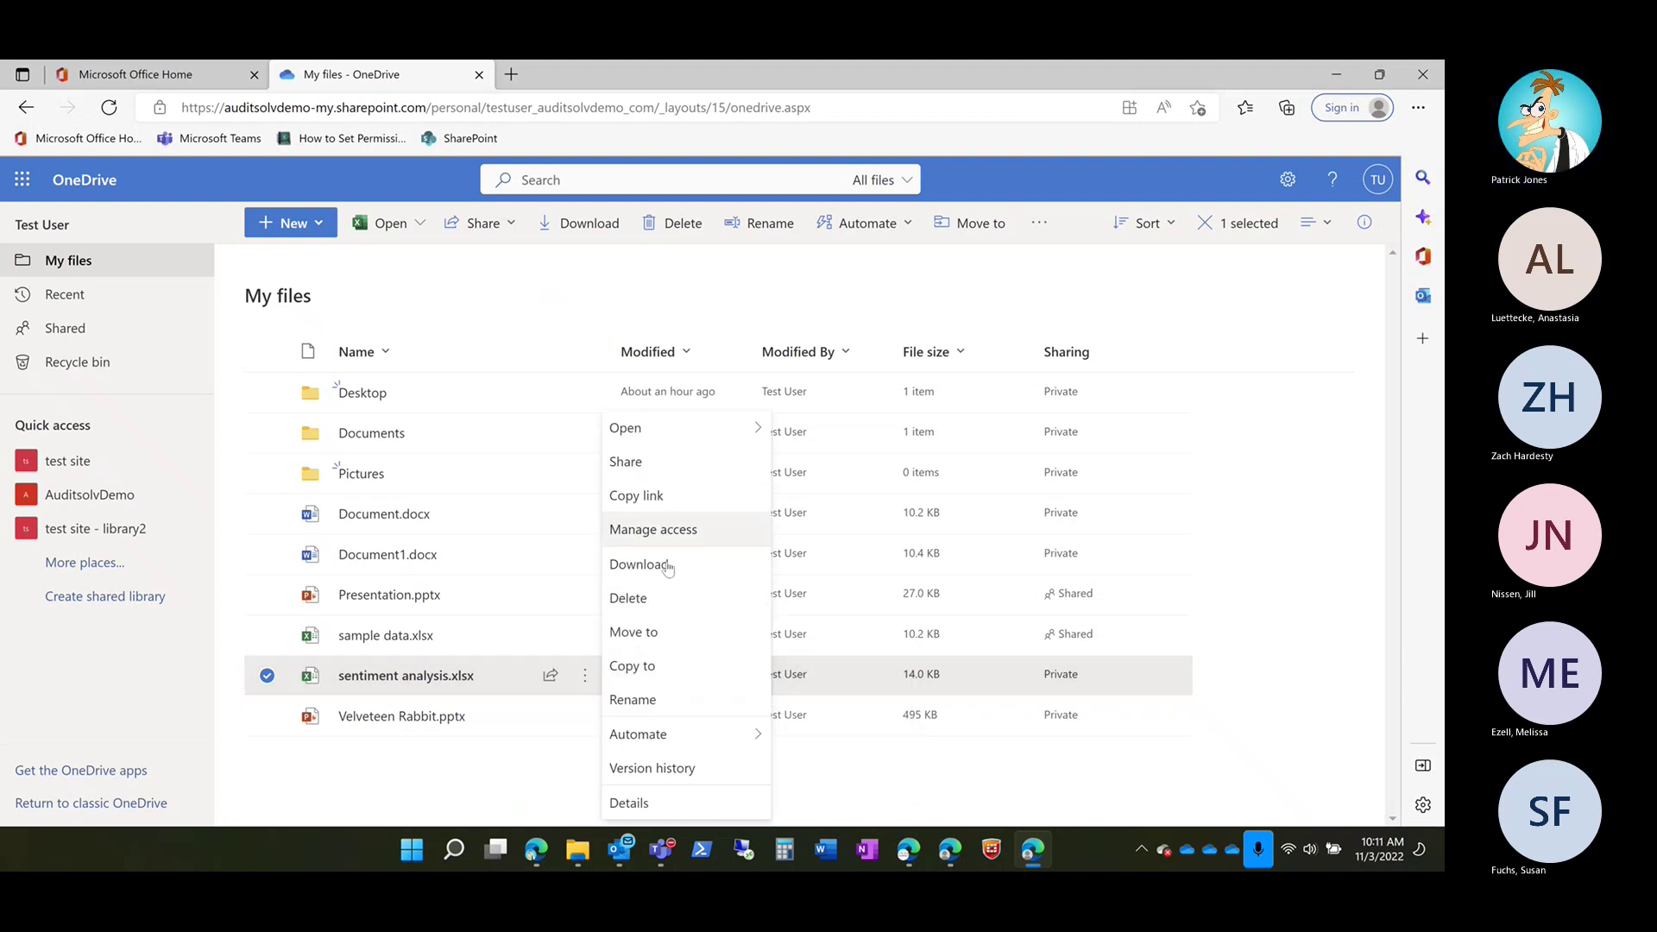
click(645, 776)
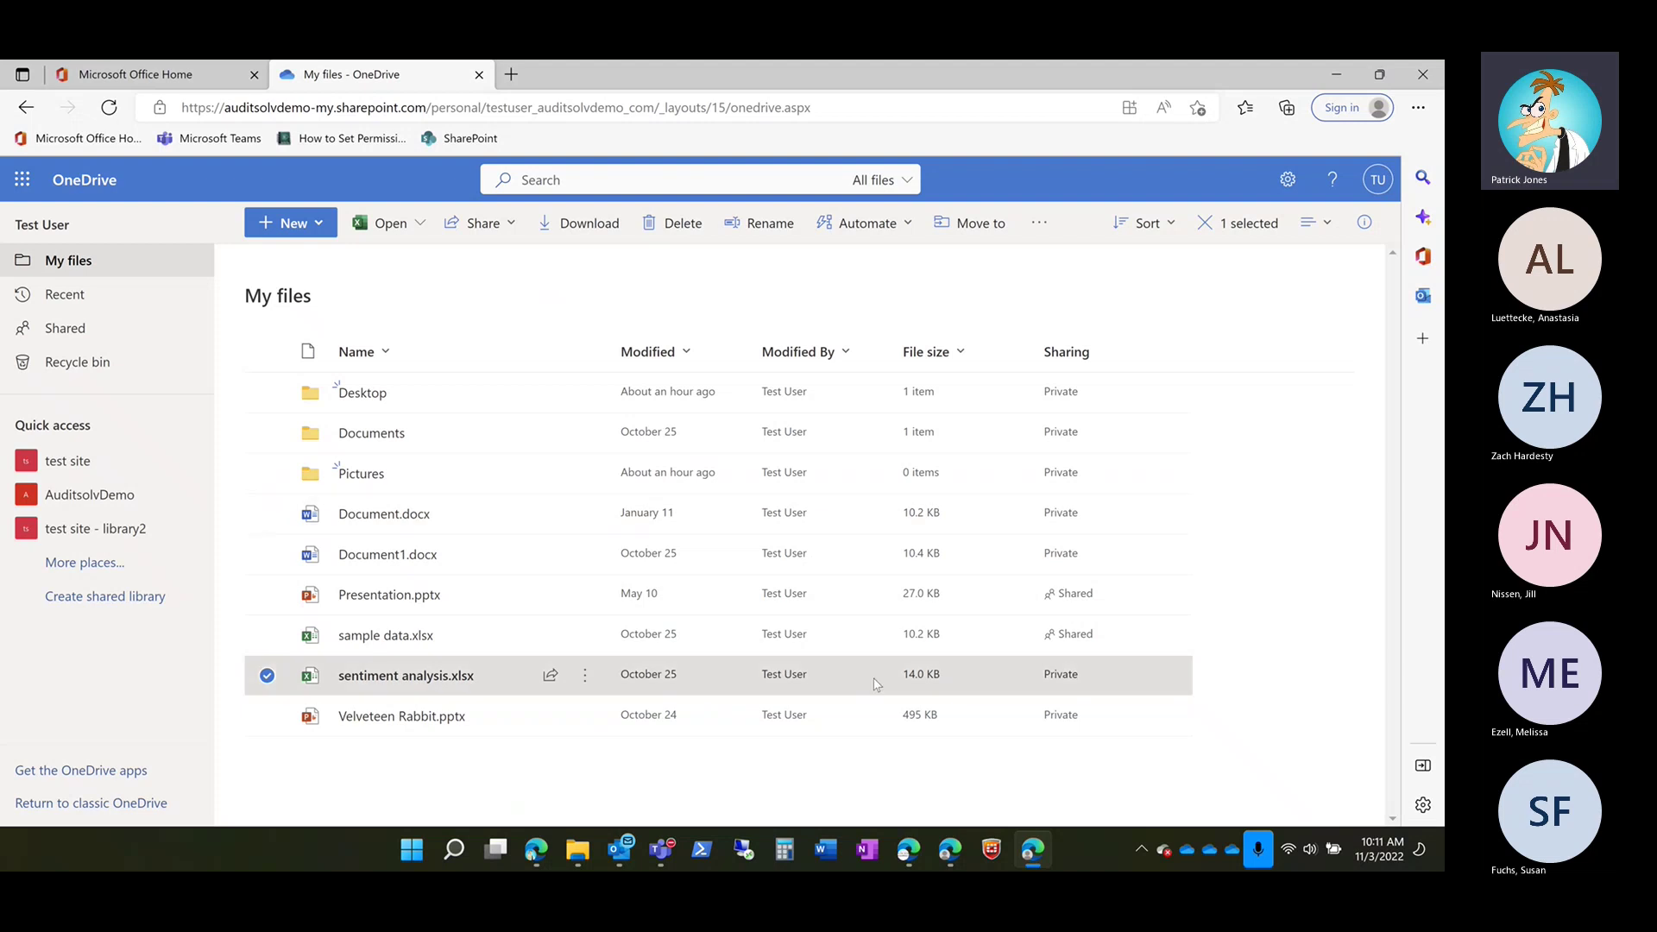
click(585, 675)
click(651, 769)
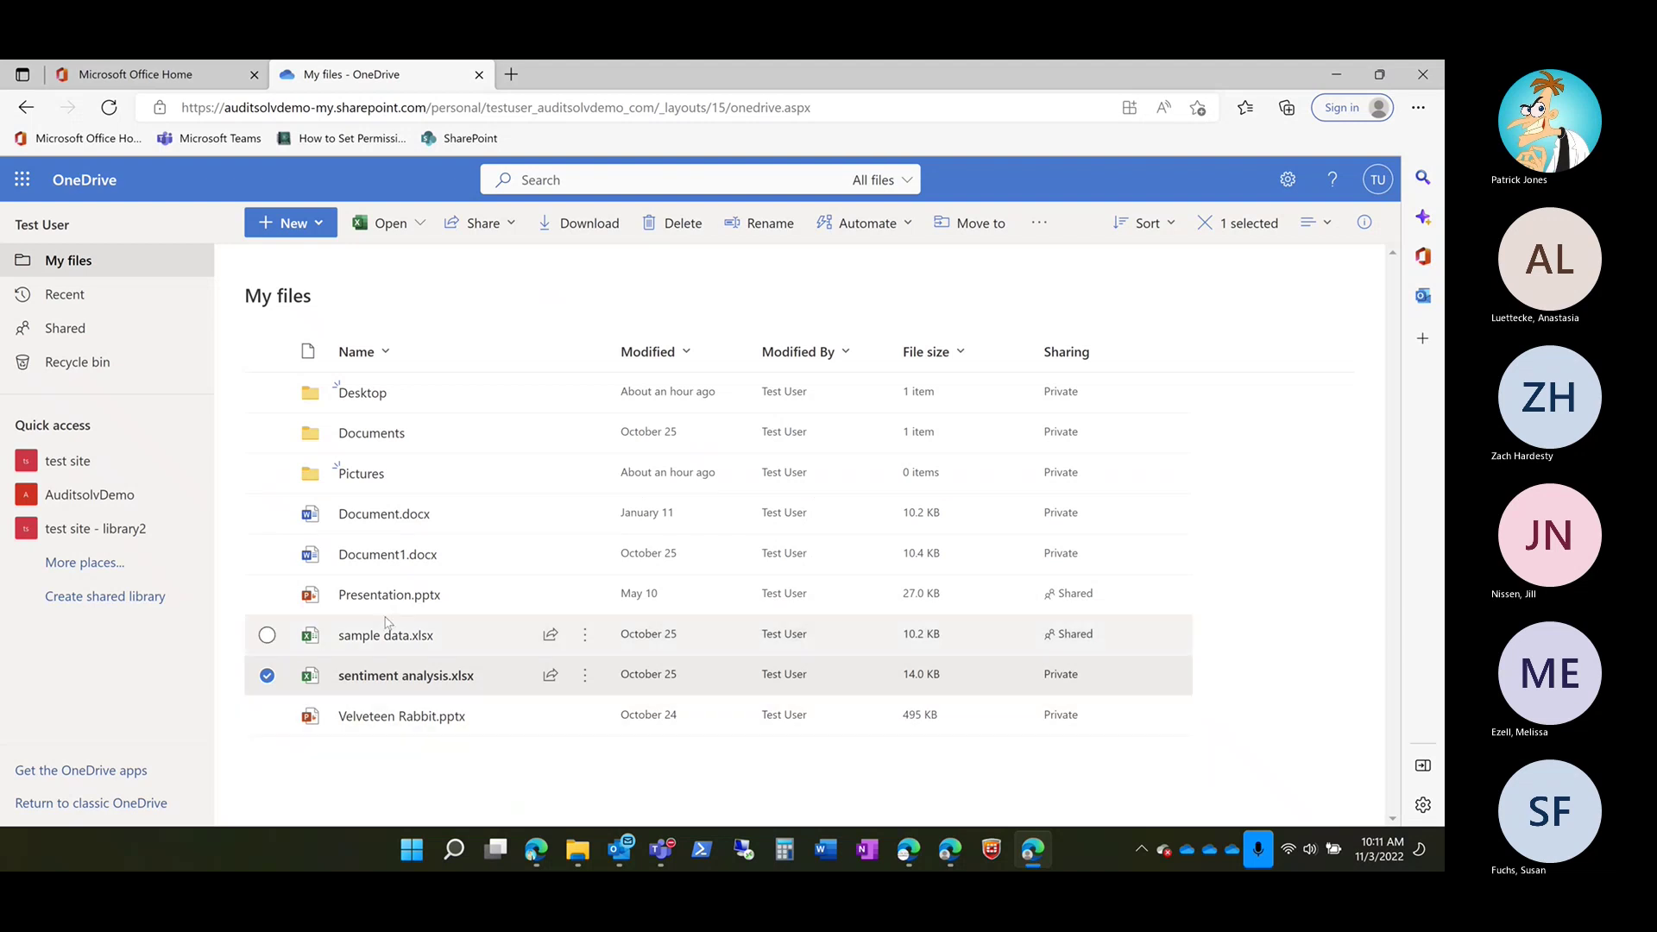
Step: Select only Document1.docx, restore its version 2.0 from the version history, and close the history
click(267, 554)
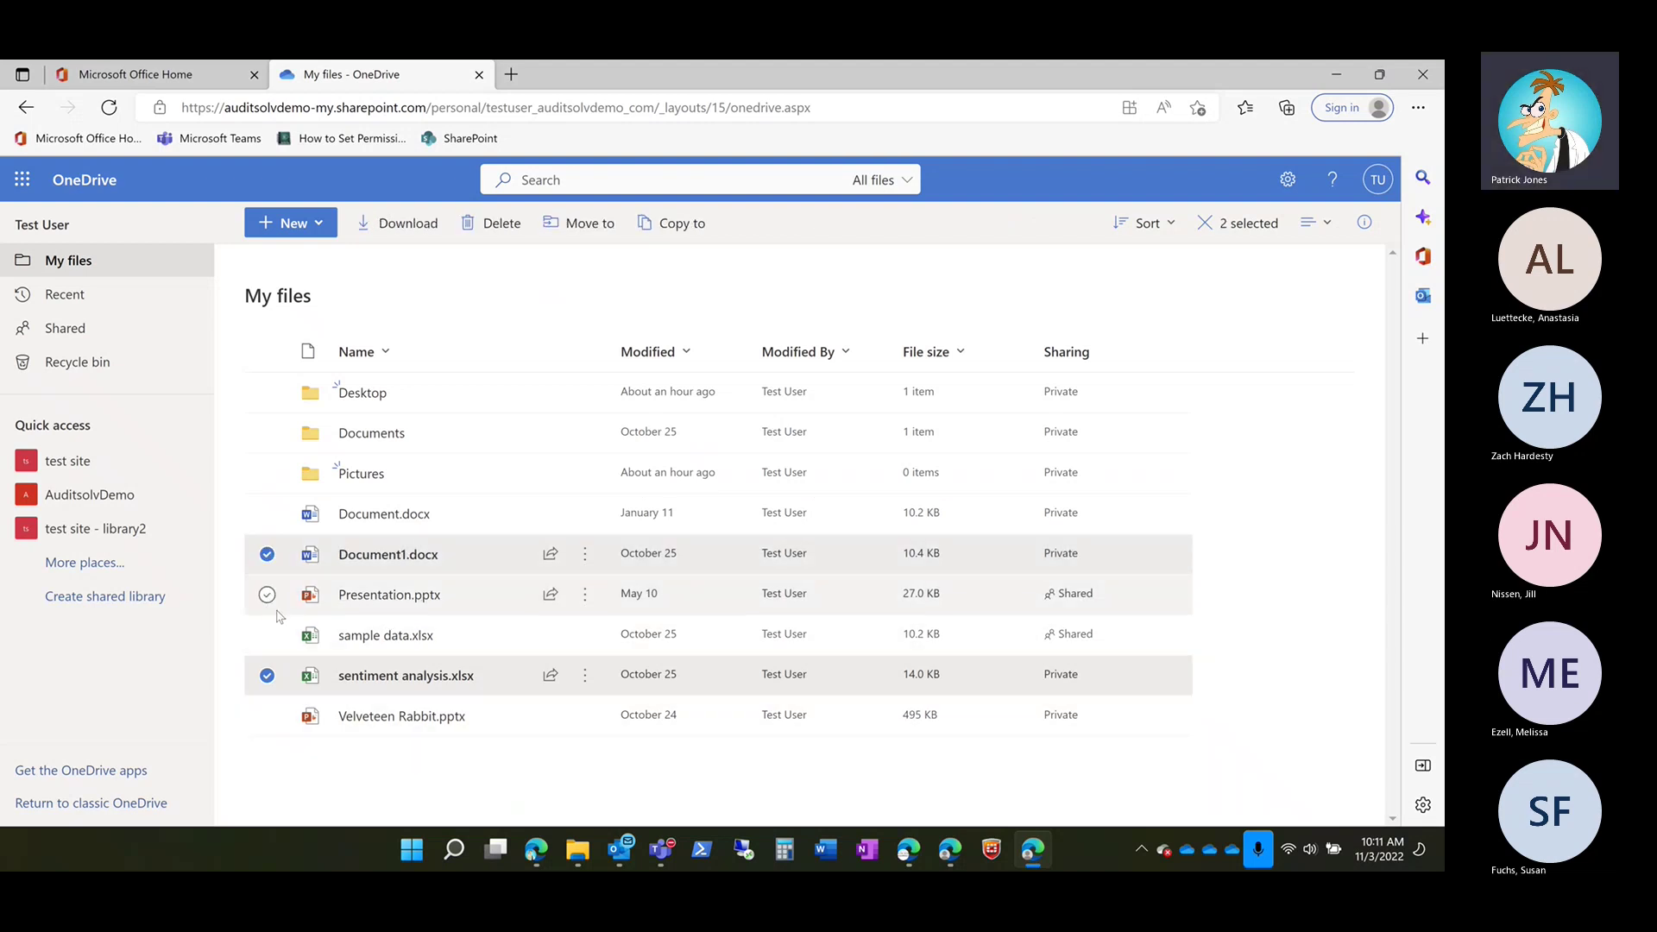
click(267, 675)
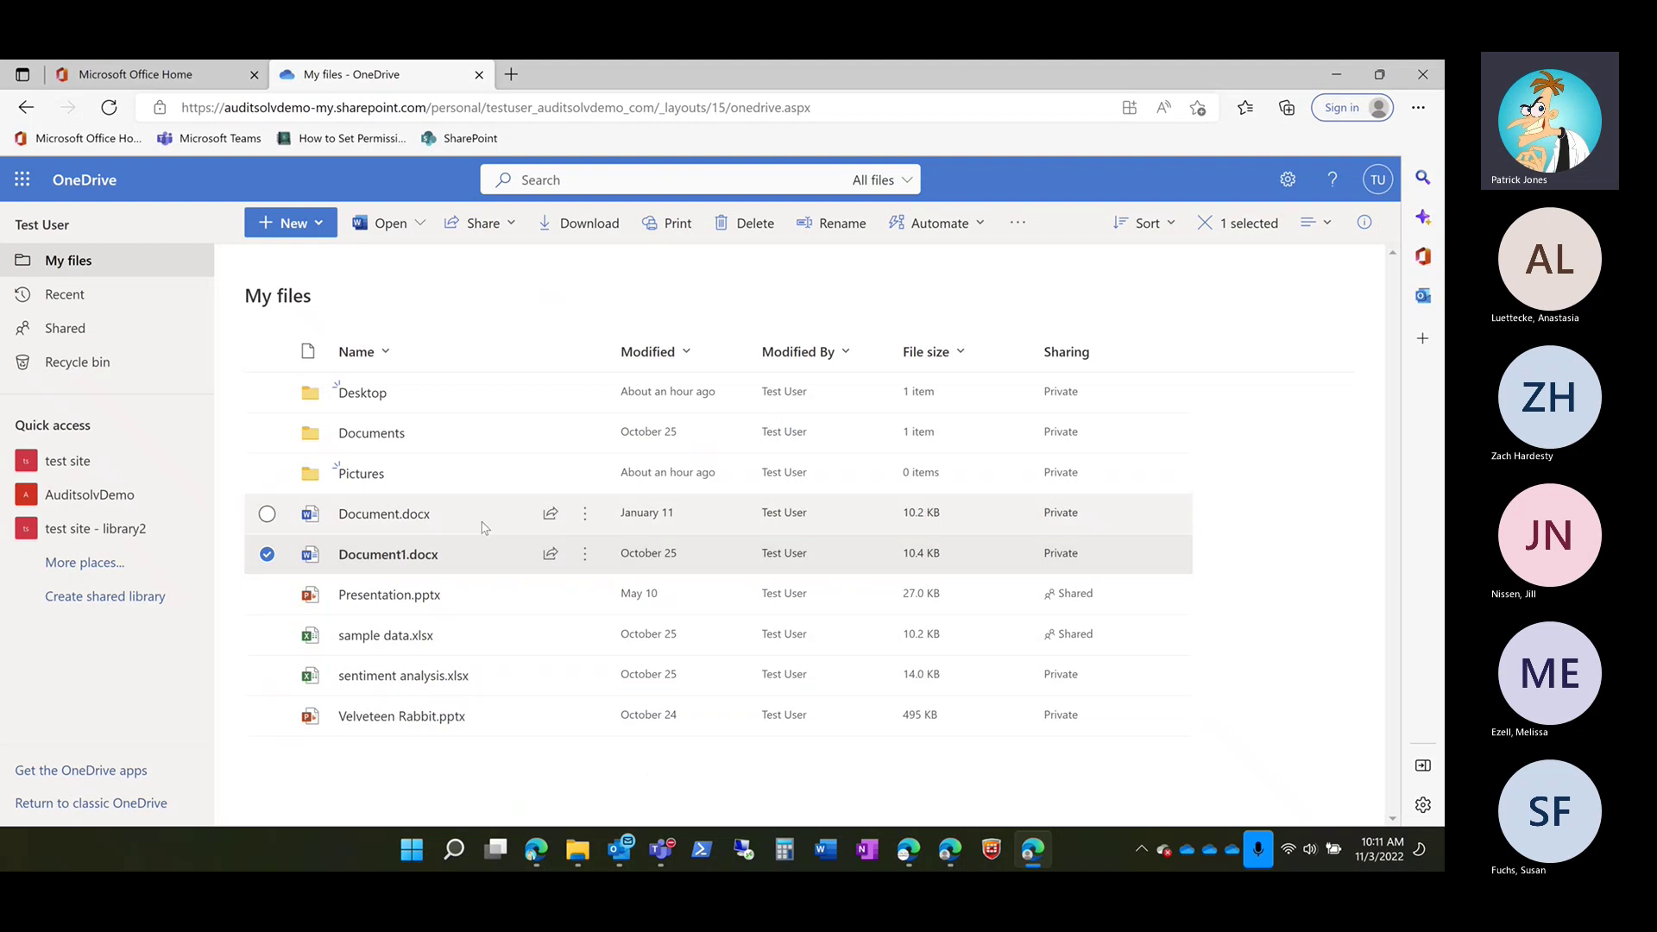
click(585, 556)
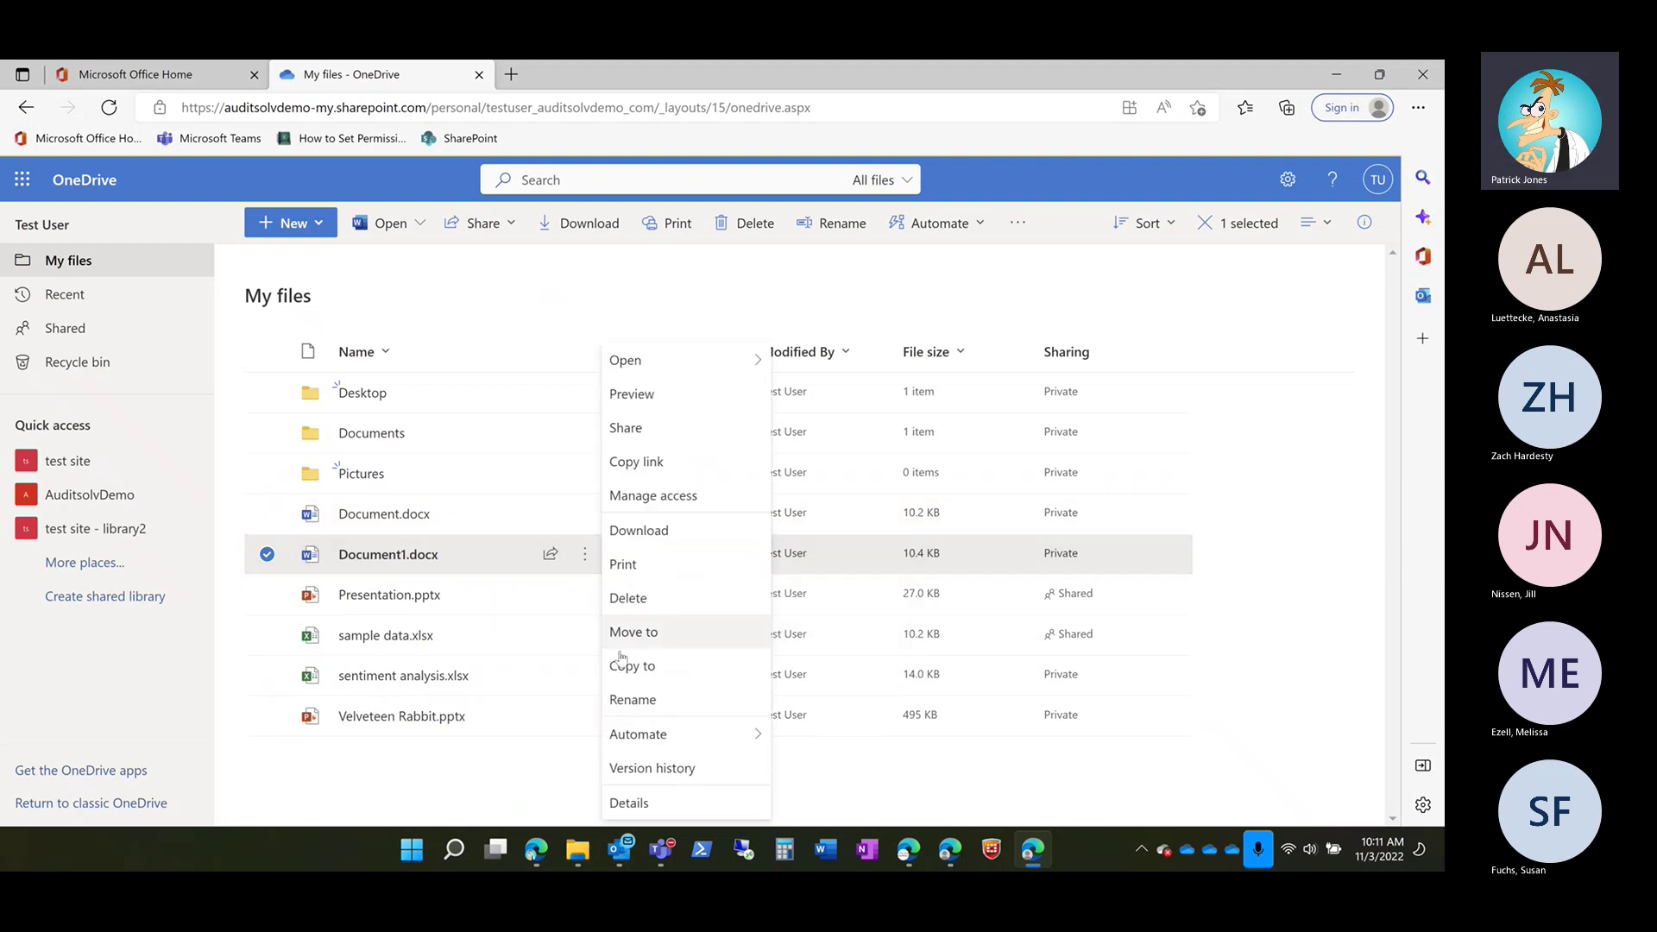
click(648, 768)
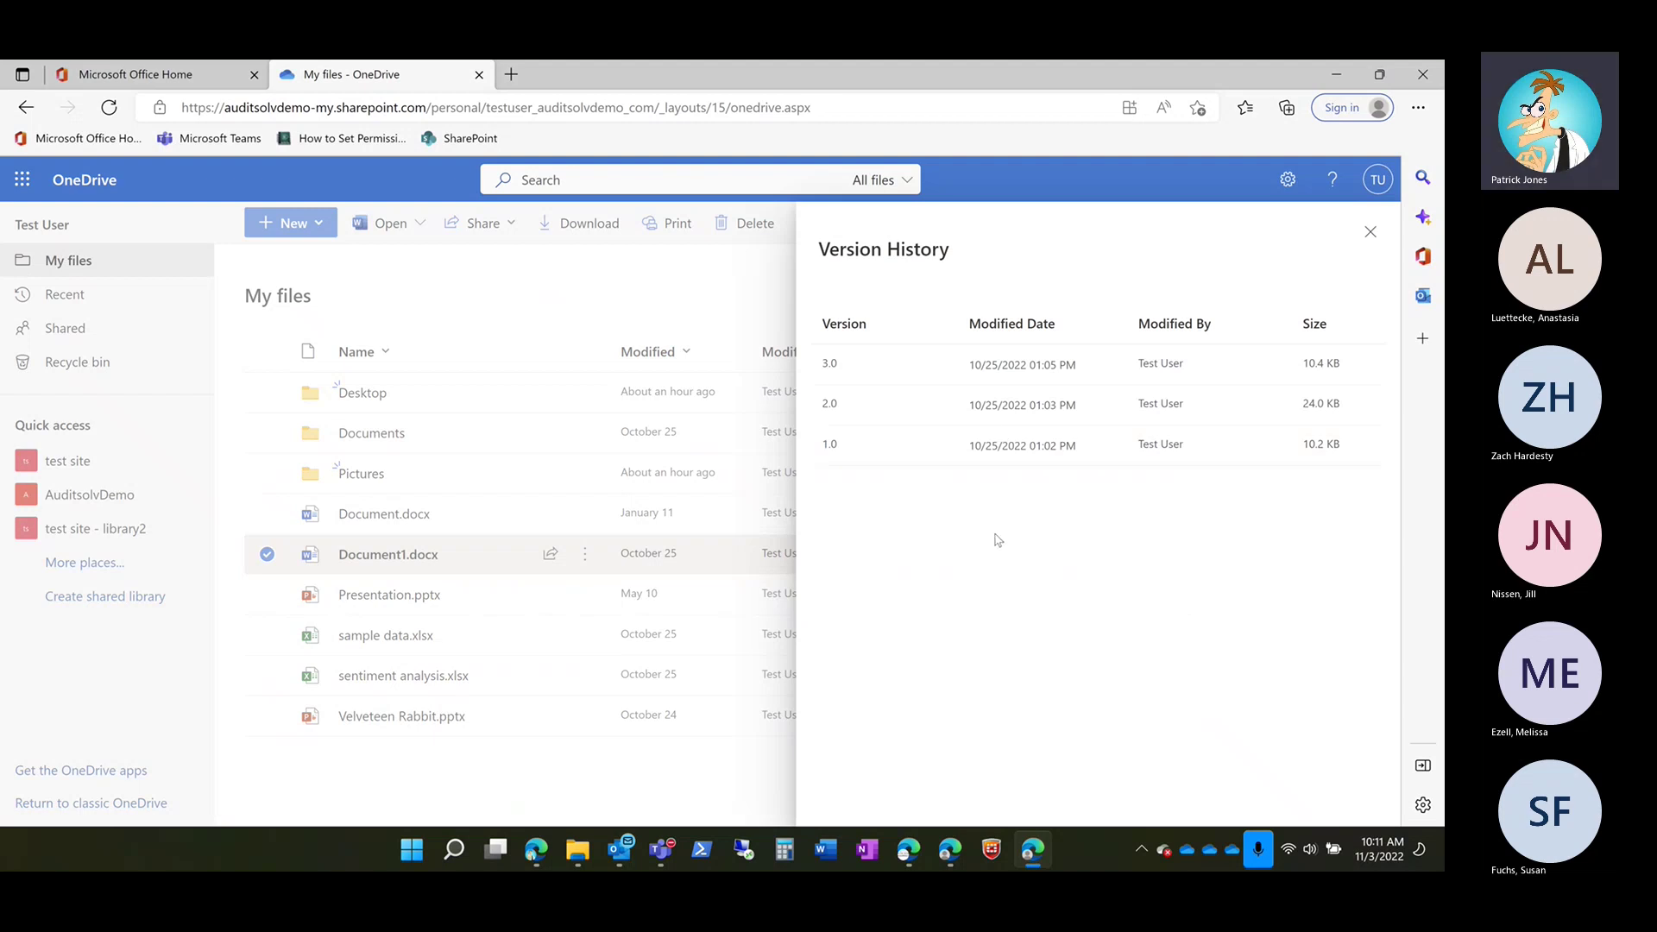
click(928, 408)
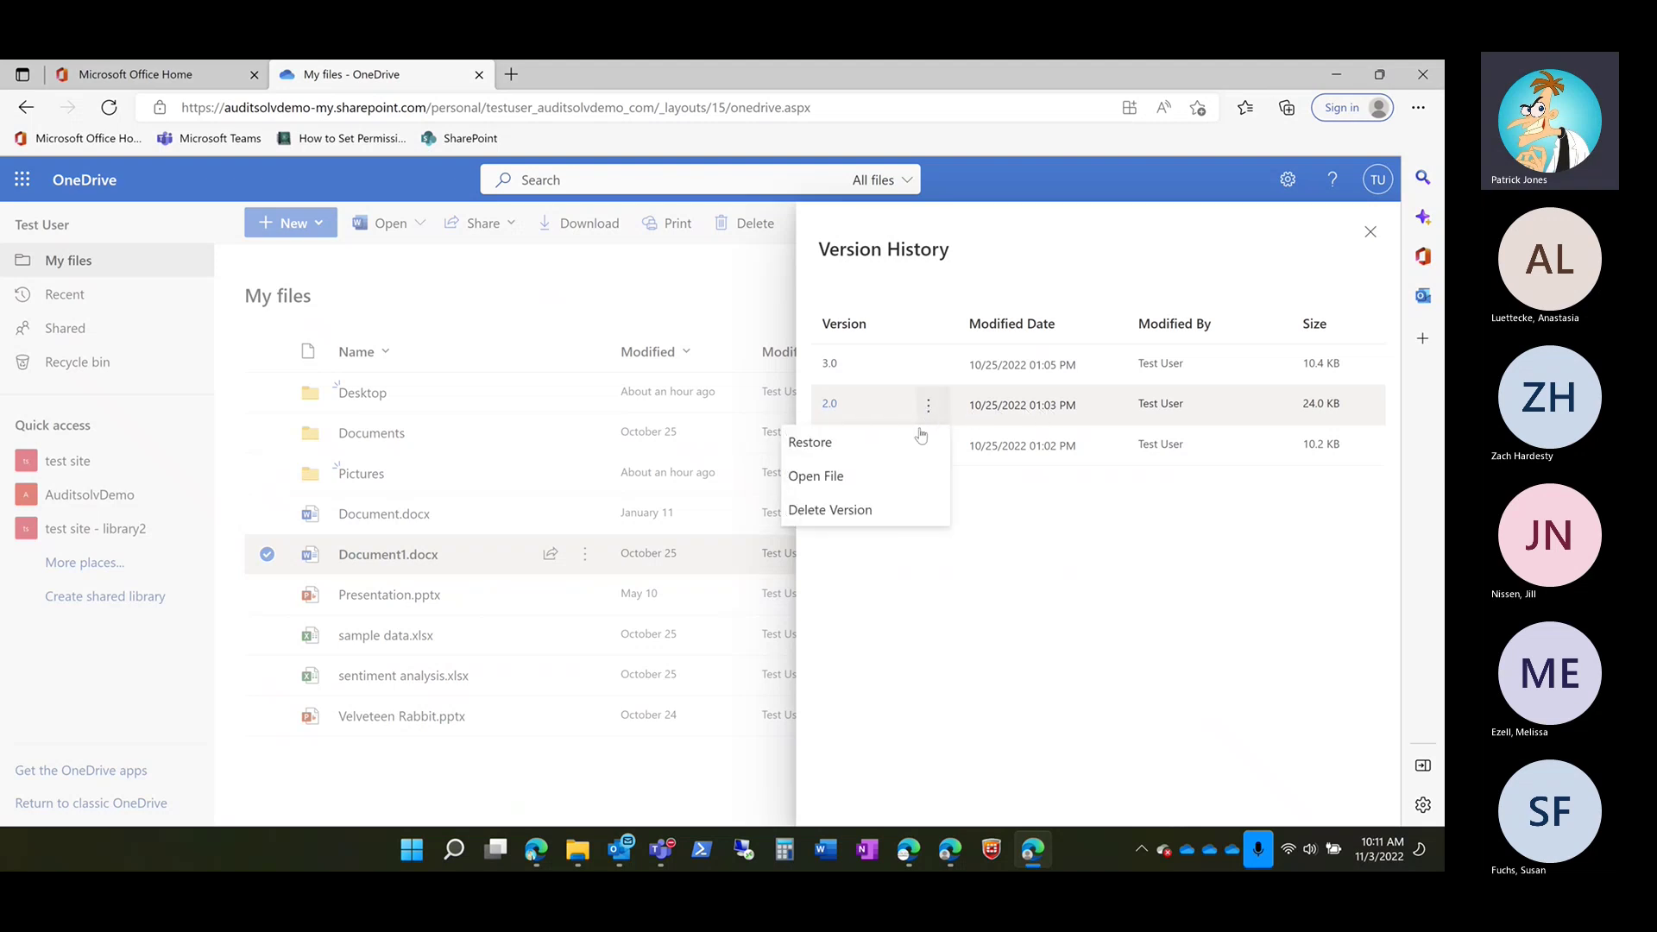
click(855, 448)
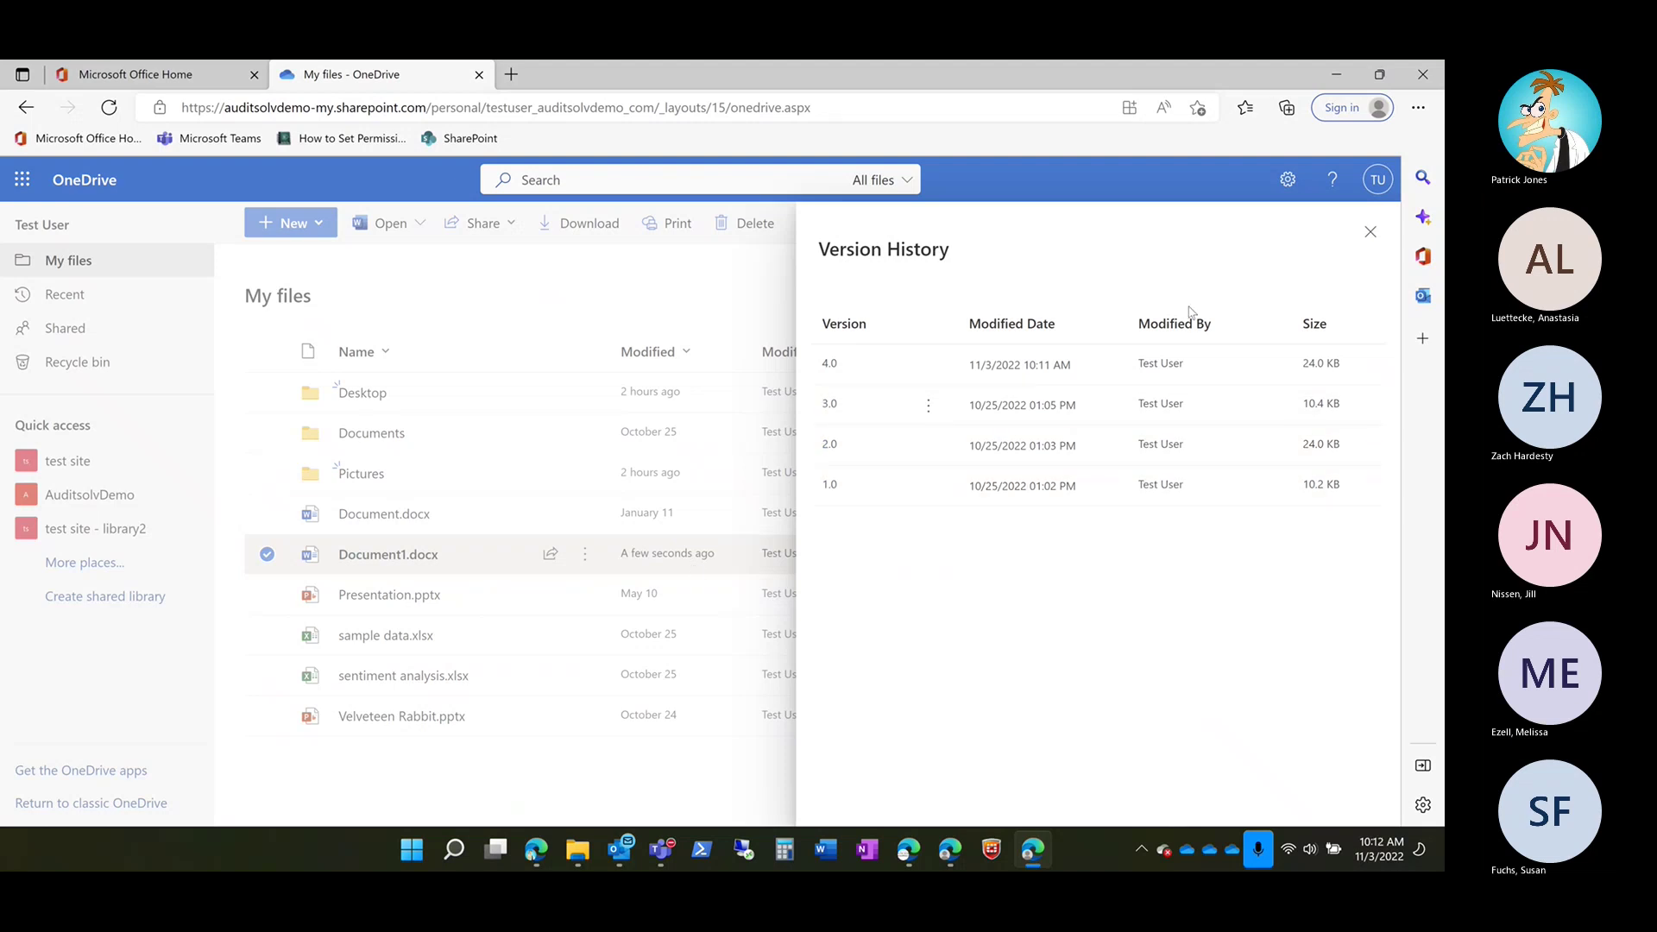
click(1369, 233)
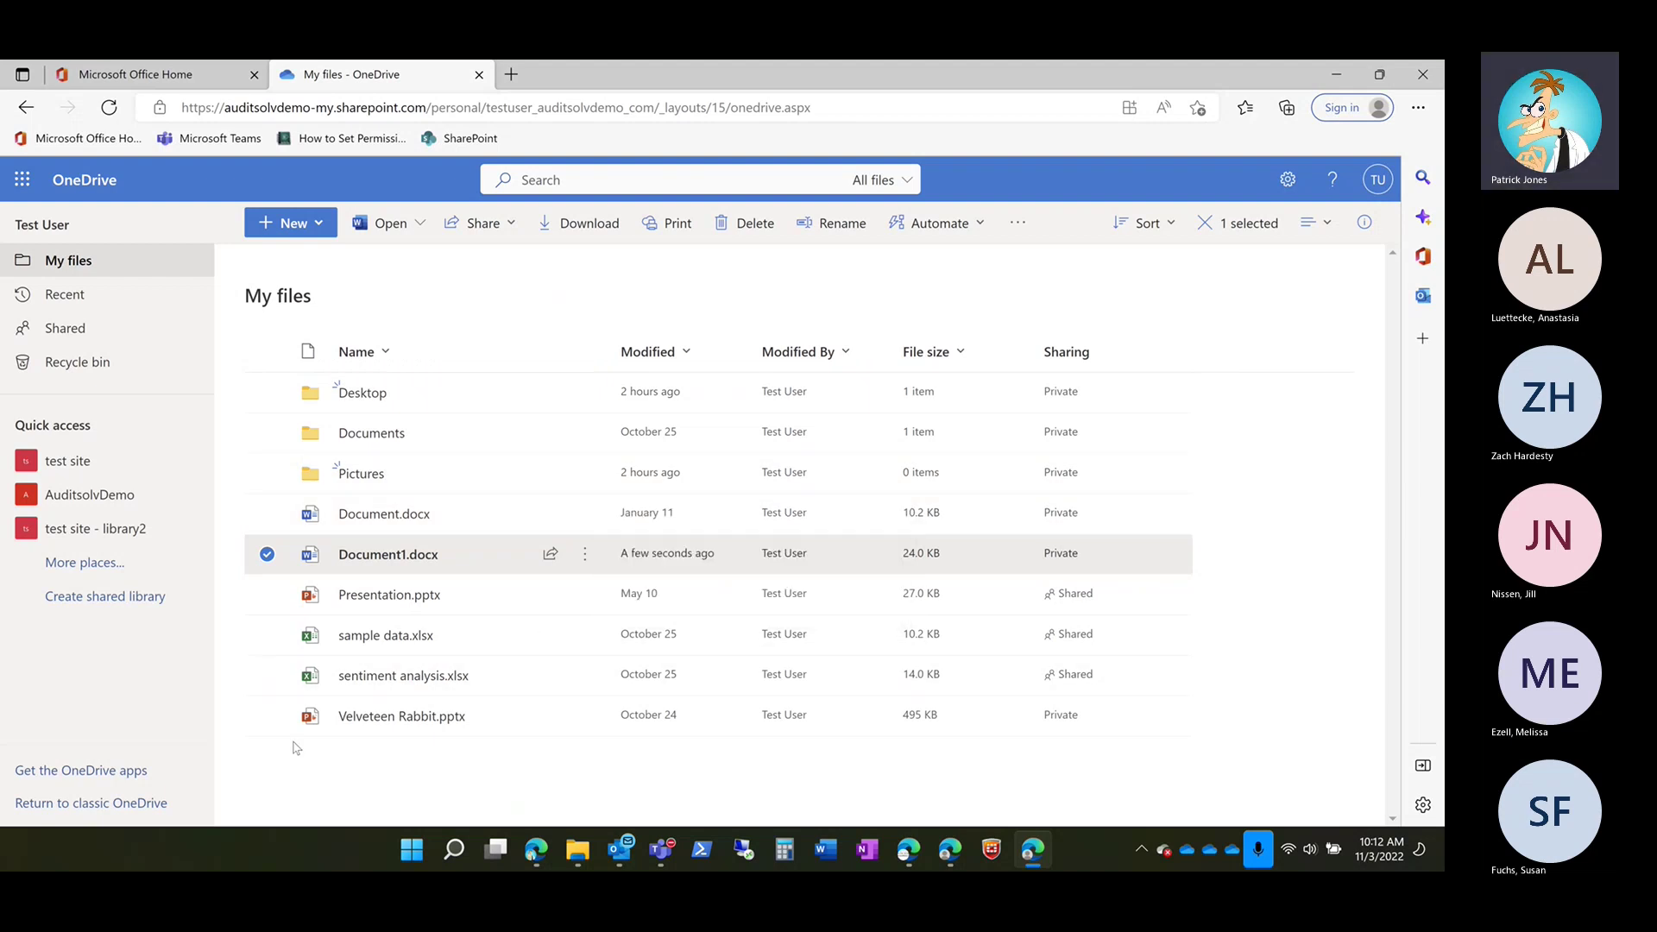
click(266, 715)
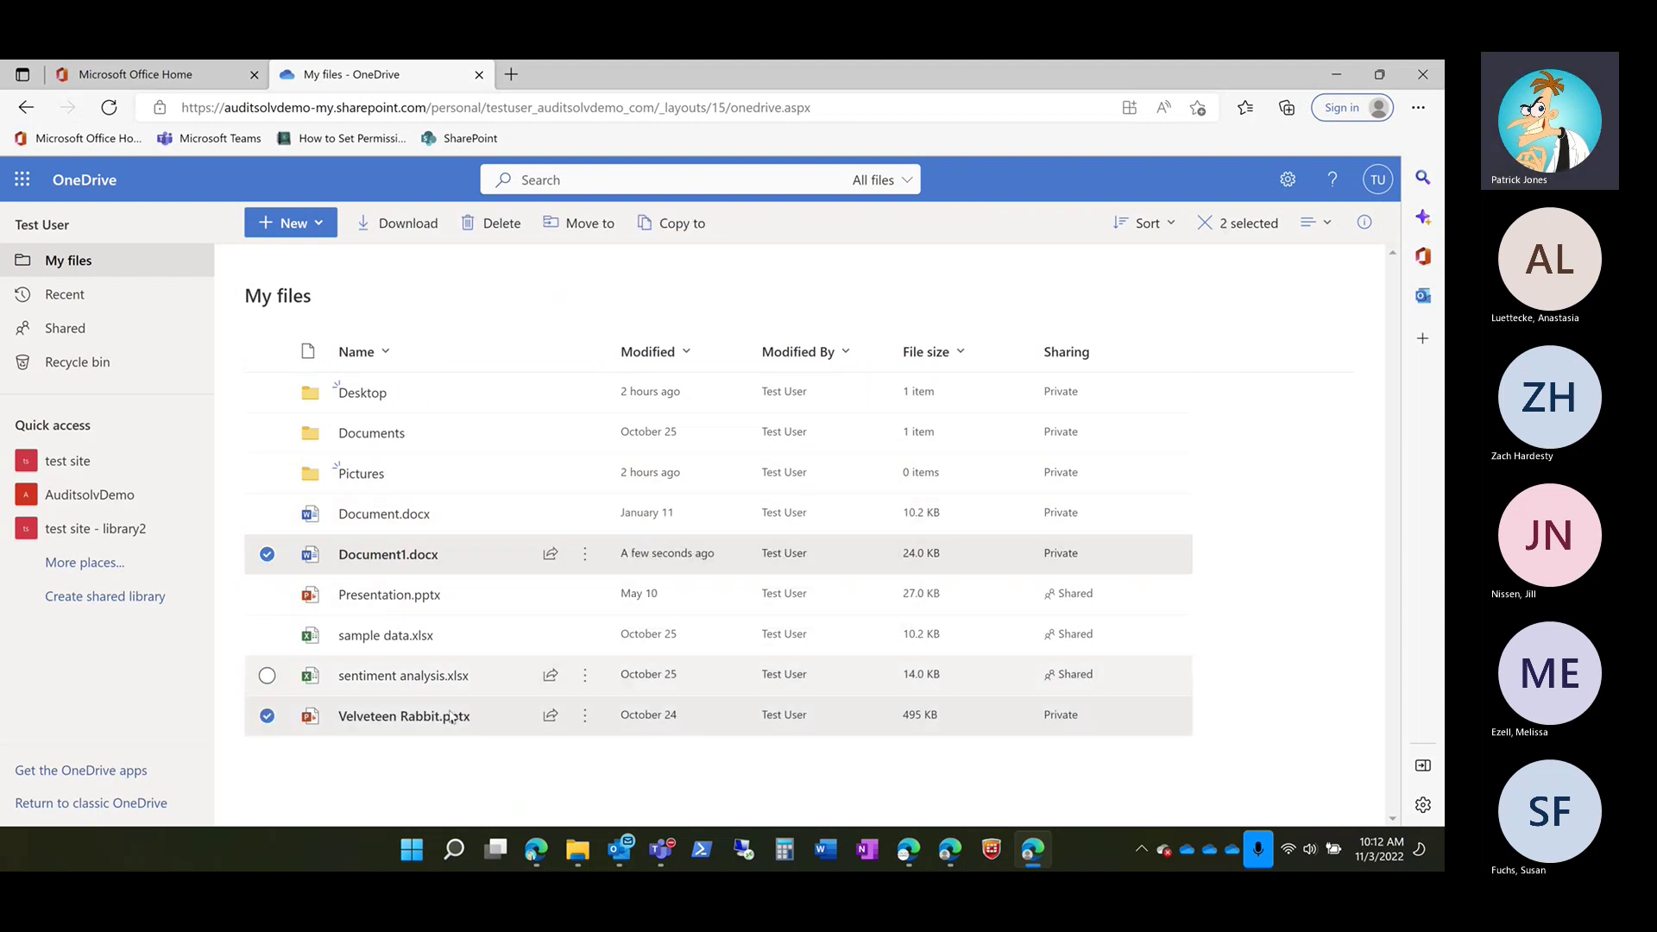
click(586, 716)
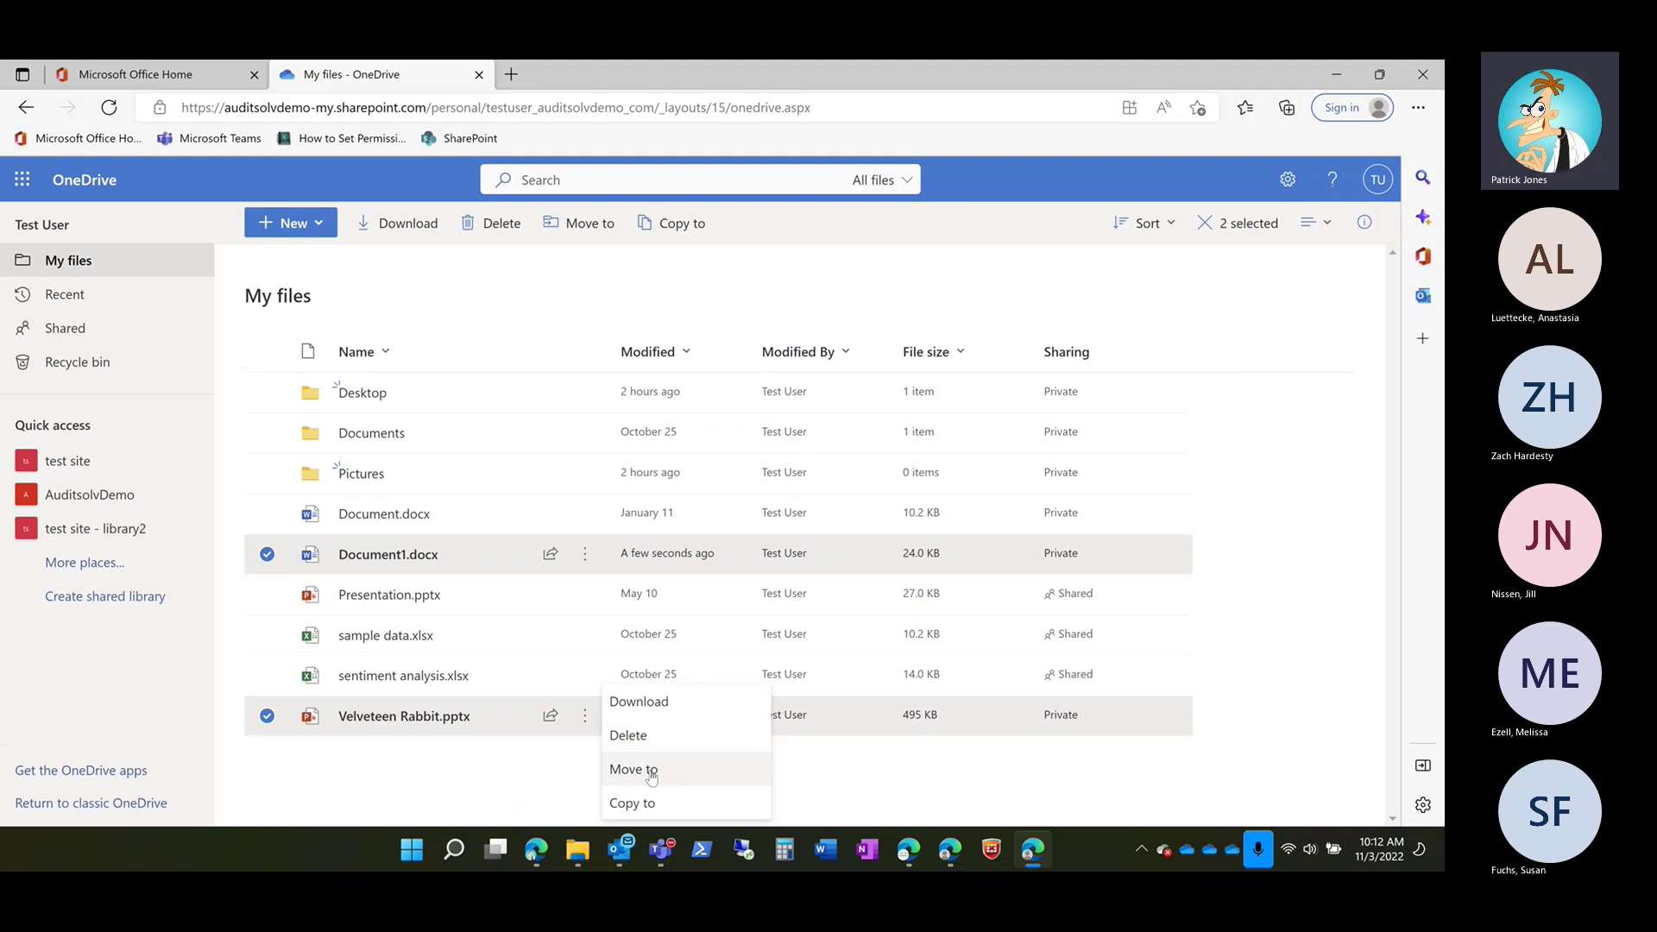
click(435, 787)
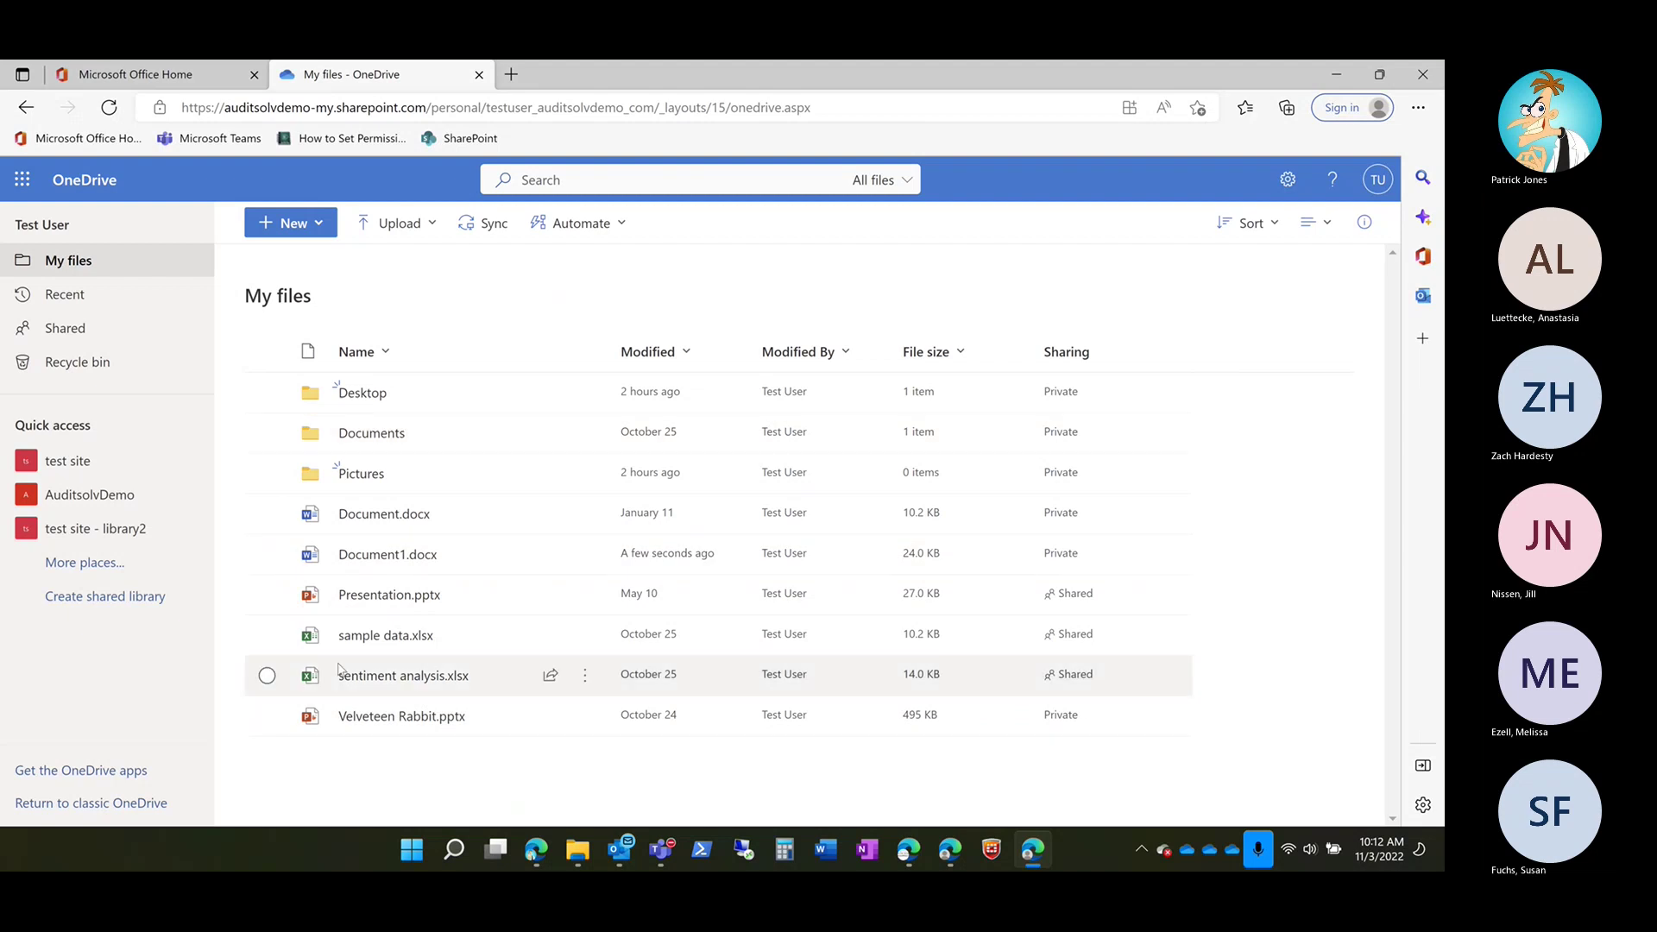
Step: Open Velveteen Rabbit.docx from the Desktop folder in Immersive Reader
click(354, 394)
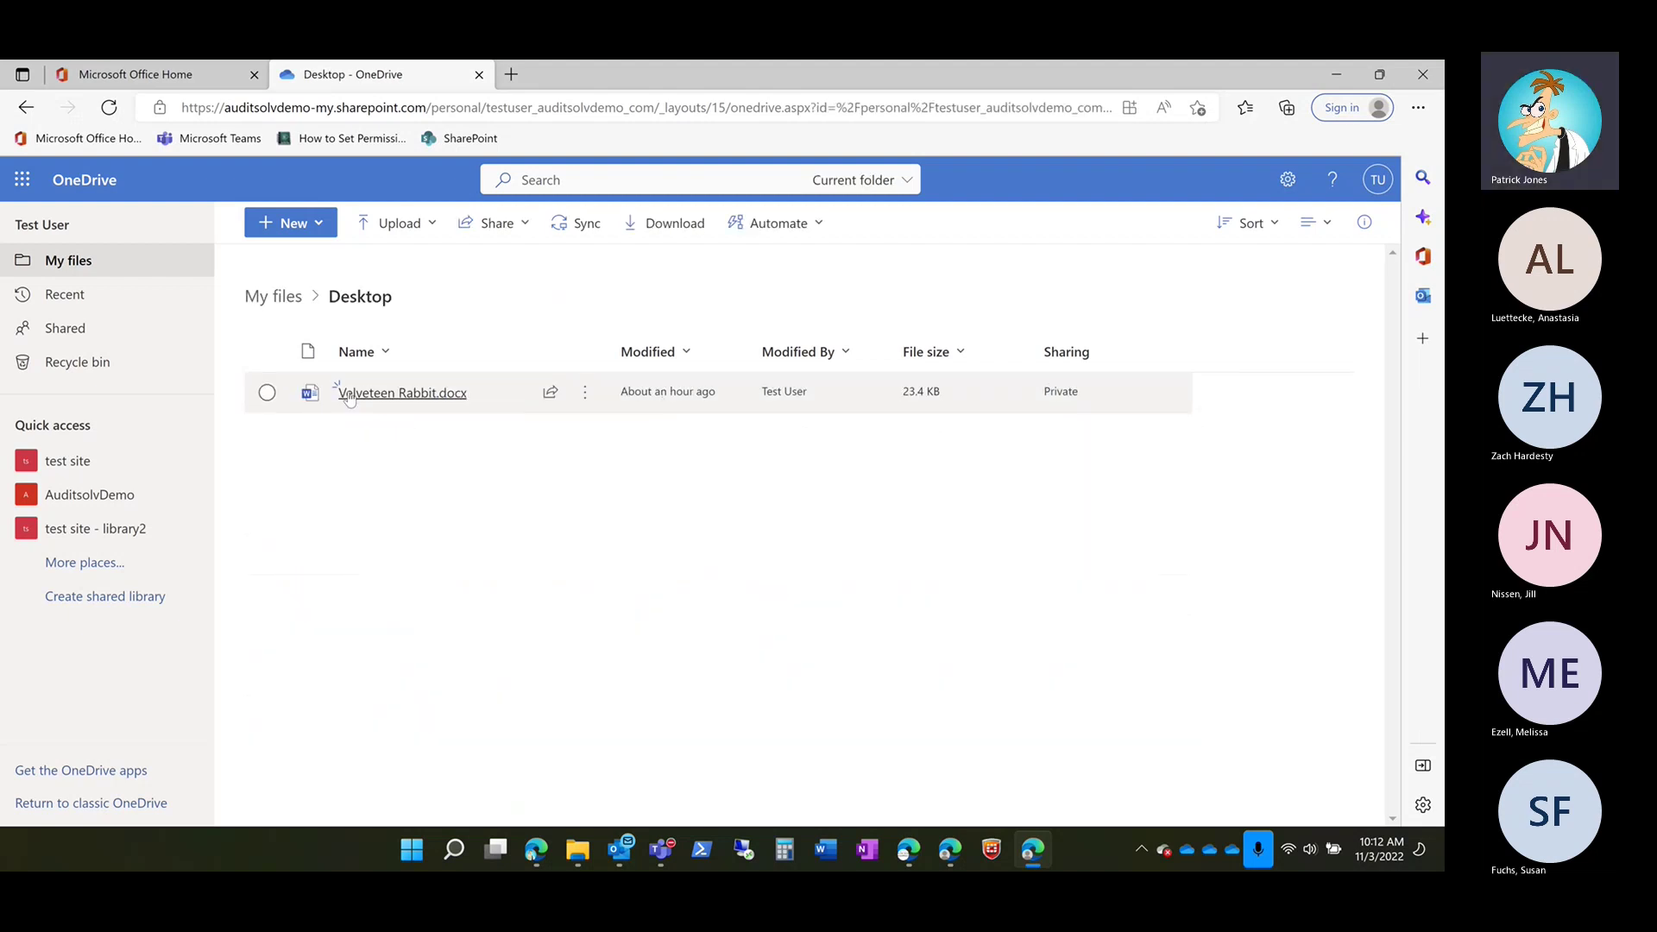
click(267, 394)
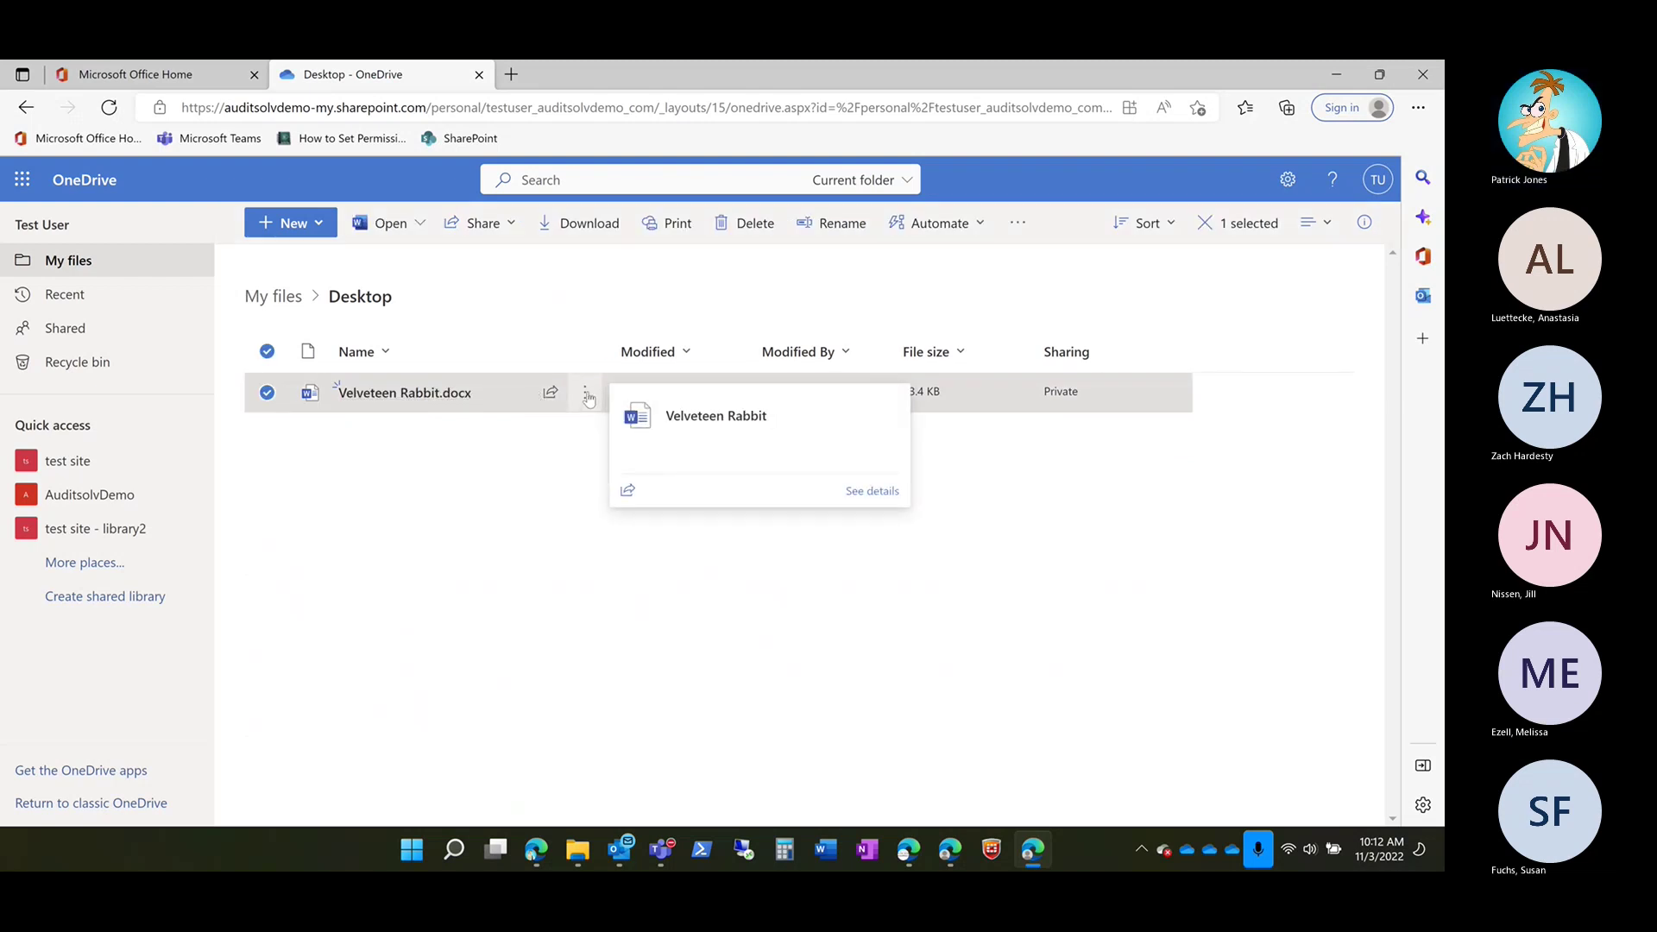
click(586, 395)
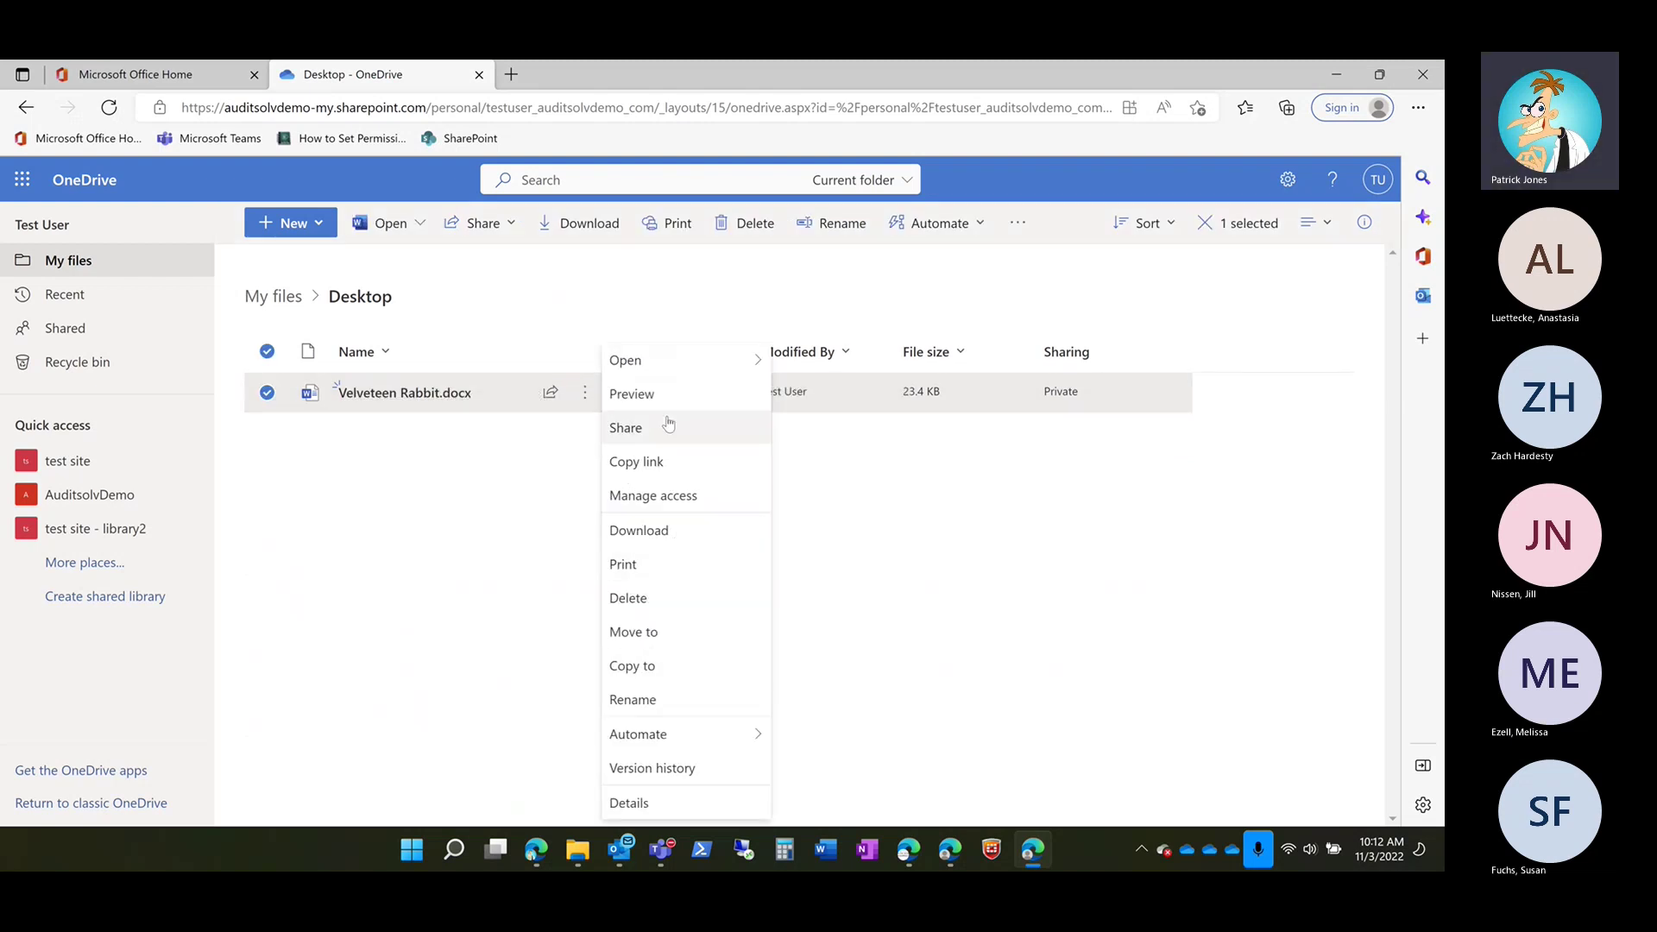
mouse_move(671, 371)
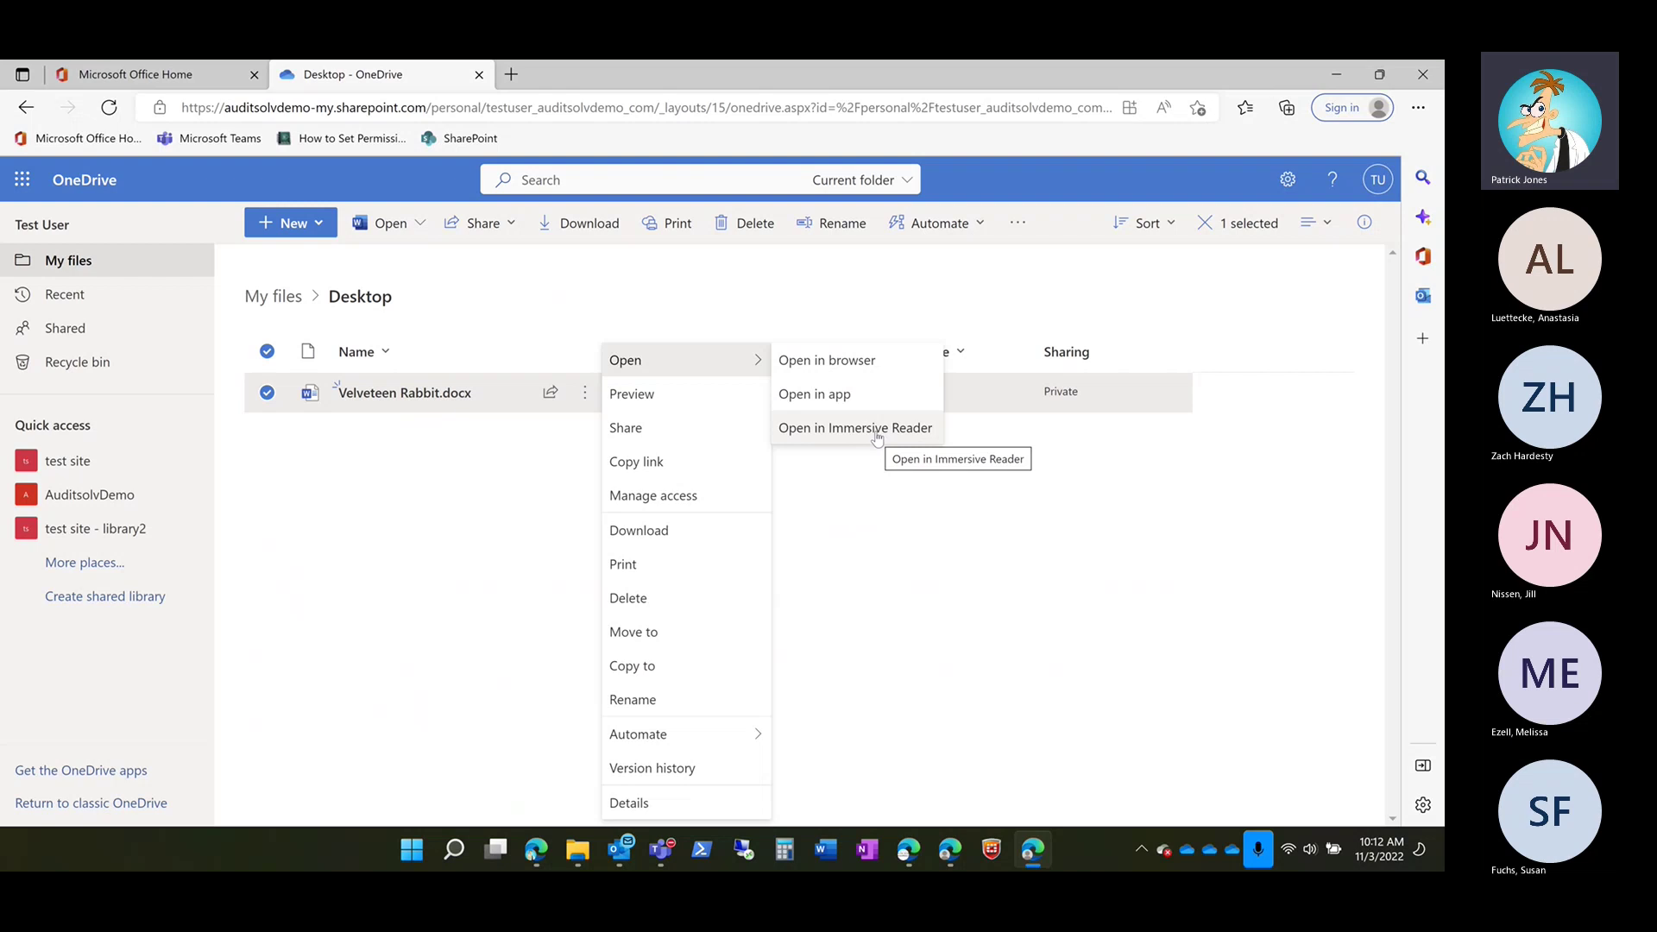
click(841, 431)
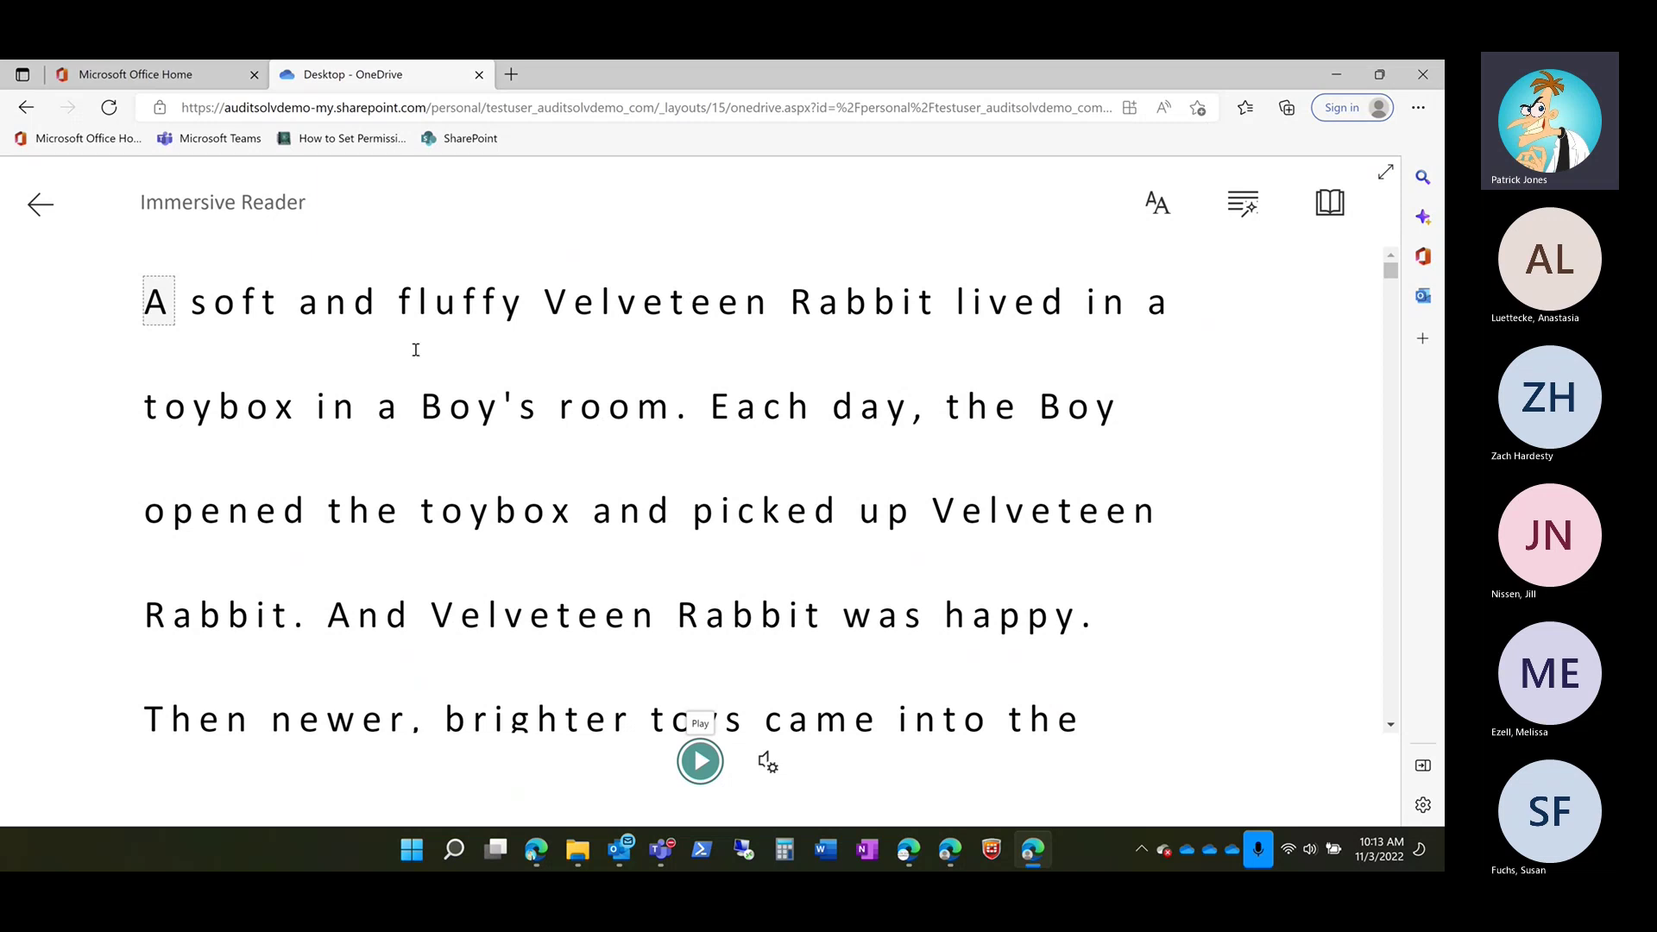
Step: Start and pause reading the story aloud, and set the voice speed to 1.5
click(700, 763)
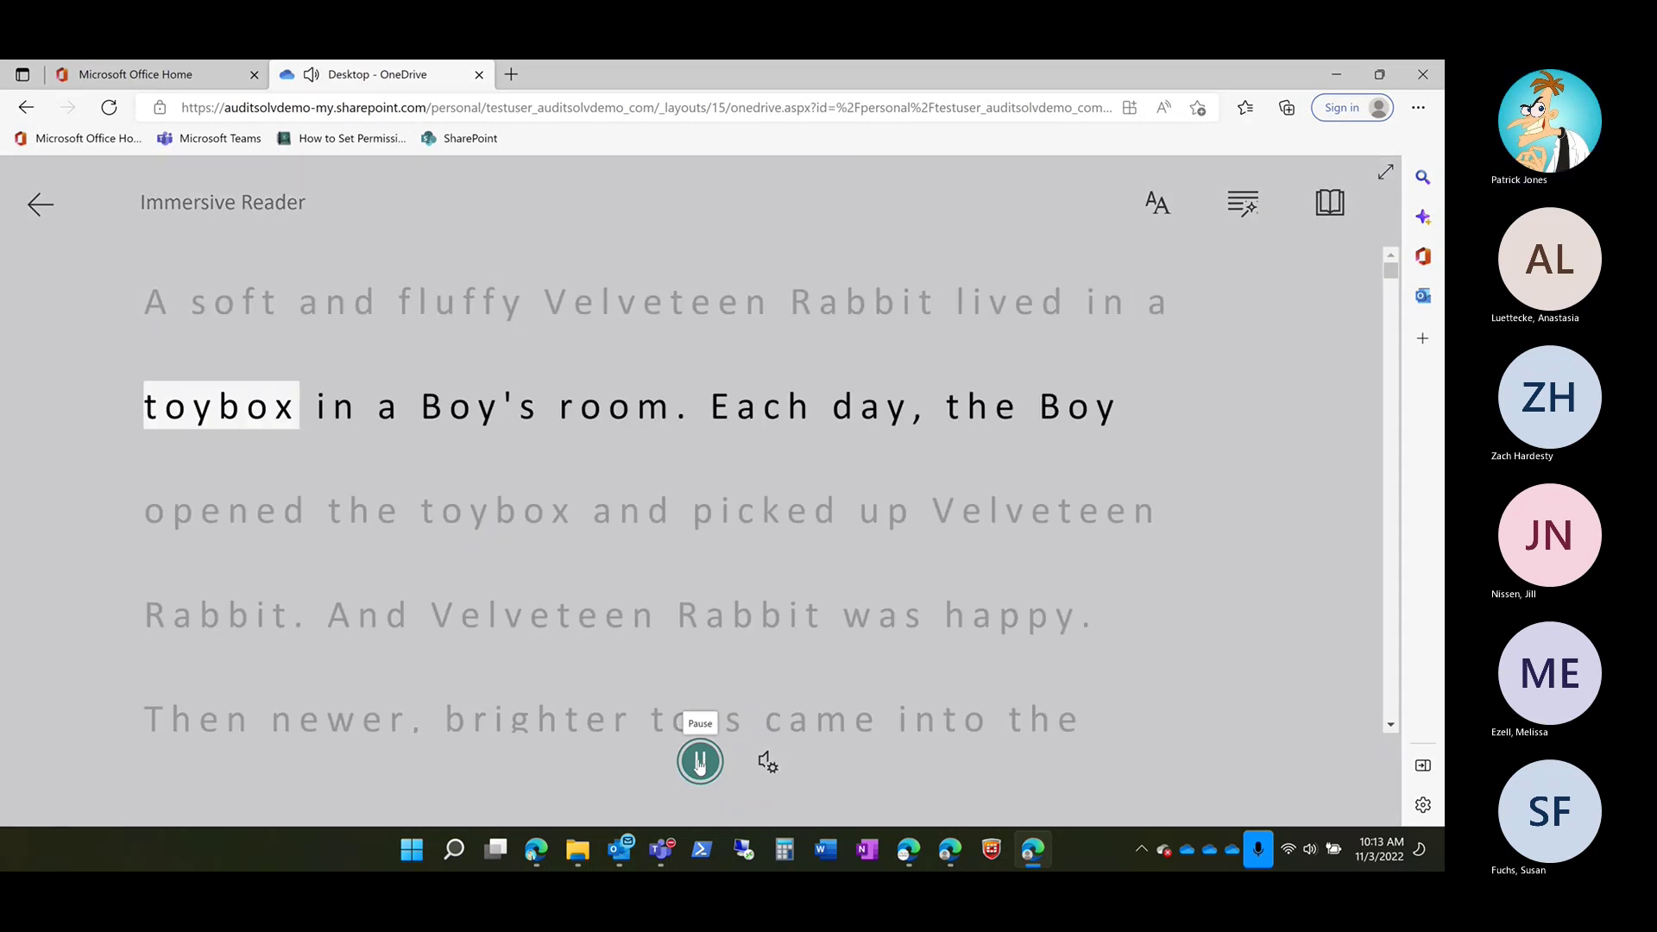
click(699, 764)
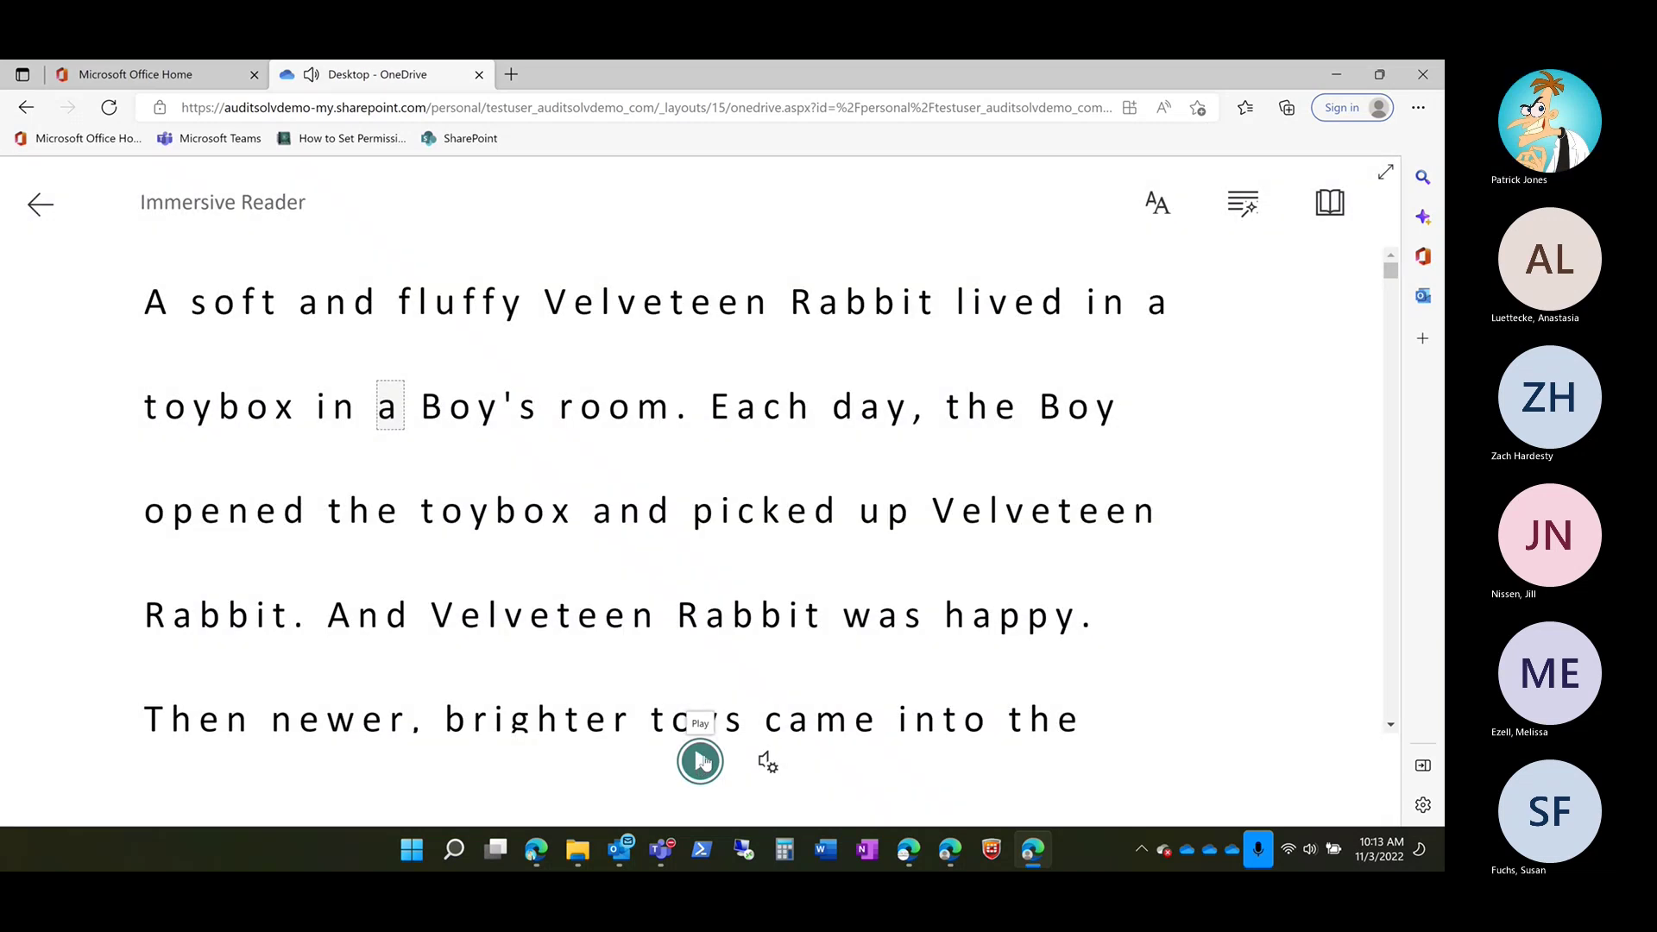
click(769, 763)
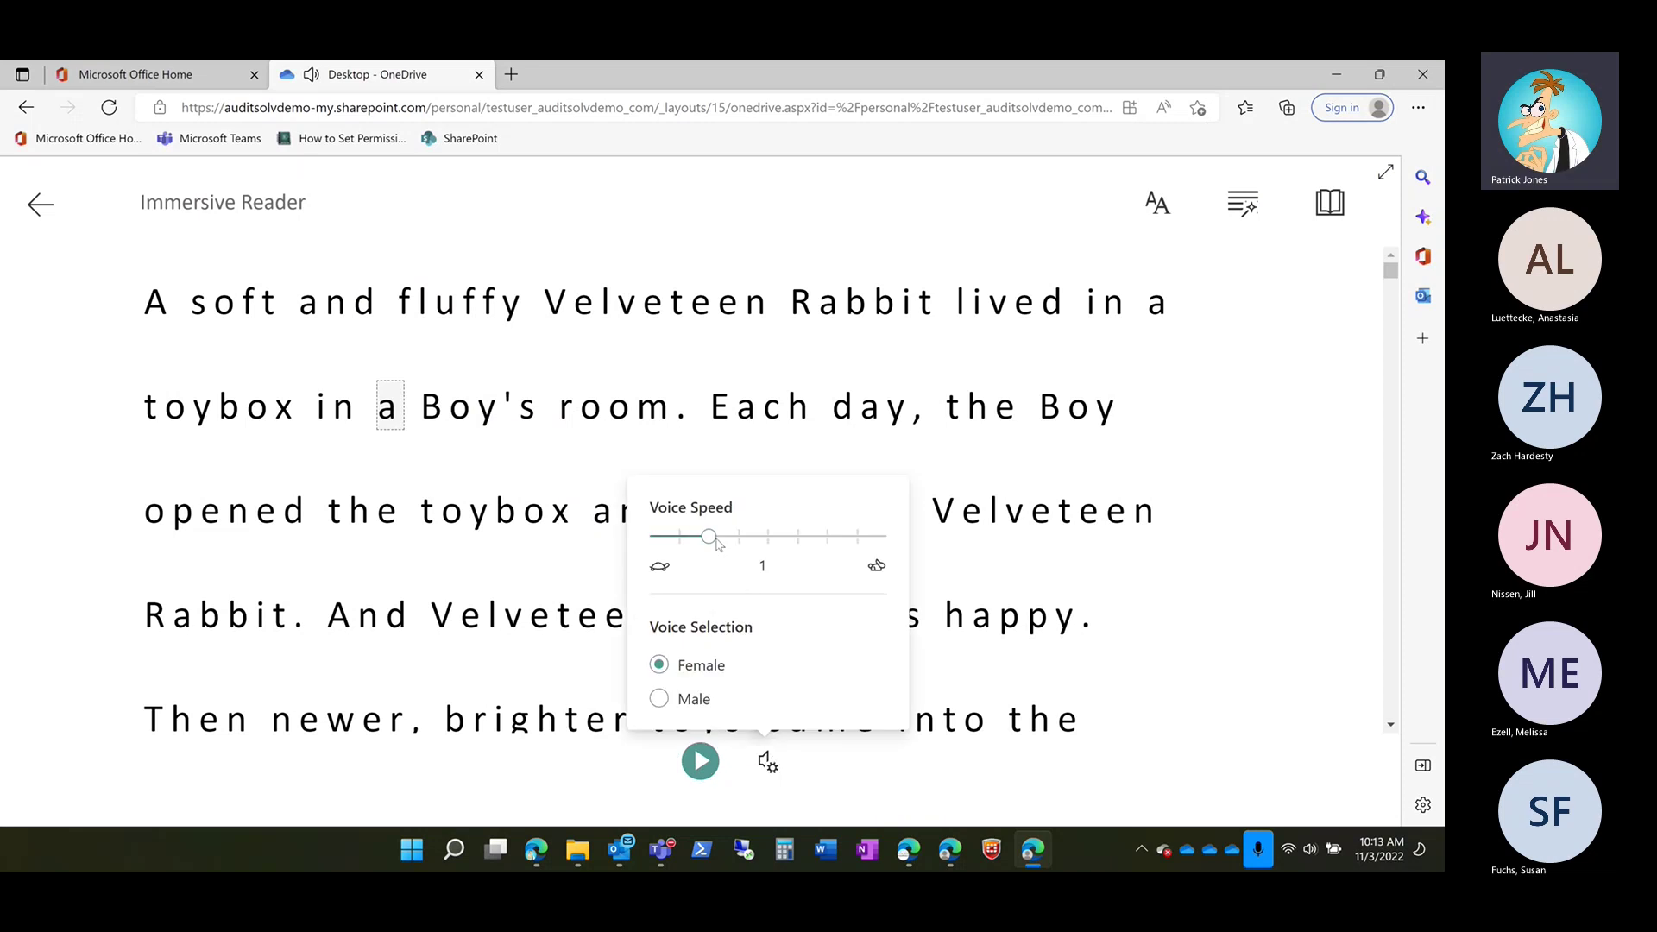
drag(727, 544, 759, 544)
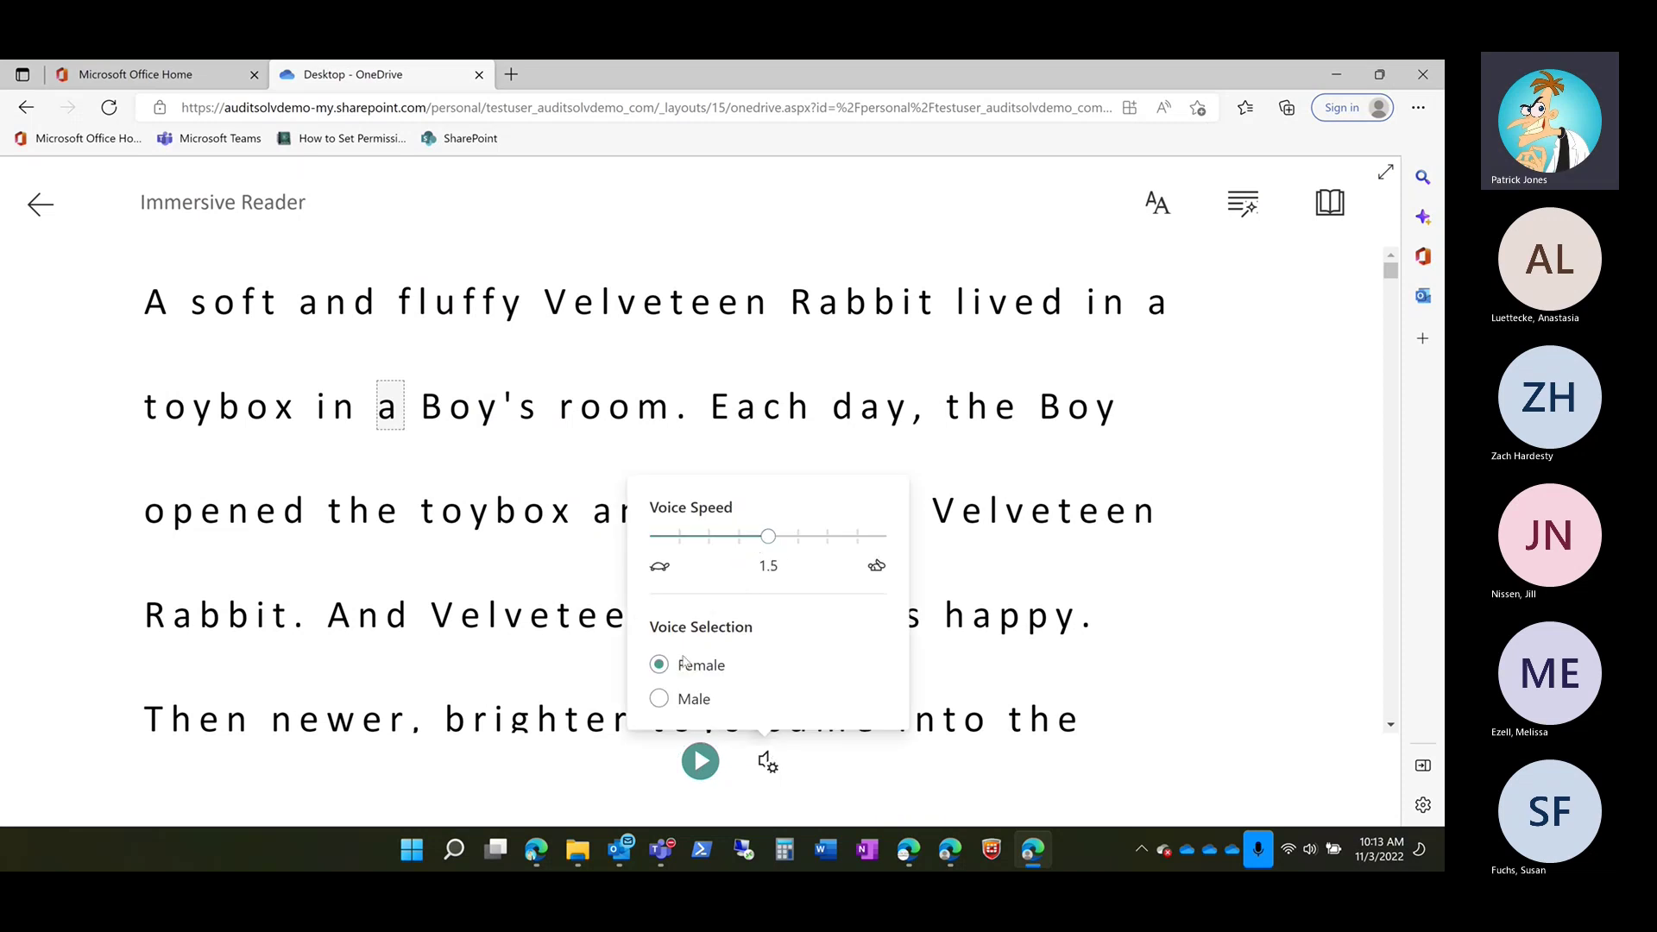
Step: Switch the reading voice to Male, and play and pause a short passage of the story
click(659, 699)
click(700, 768)
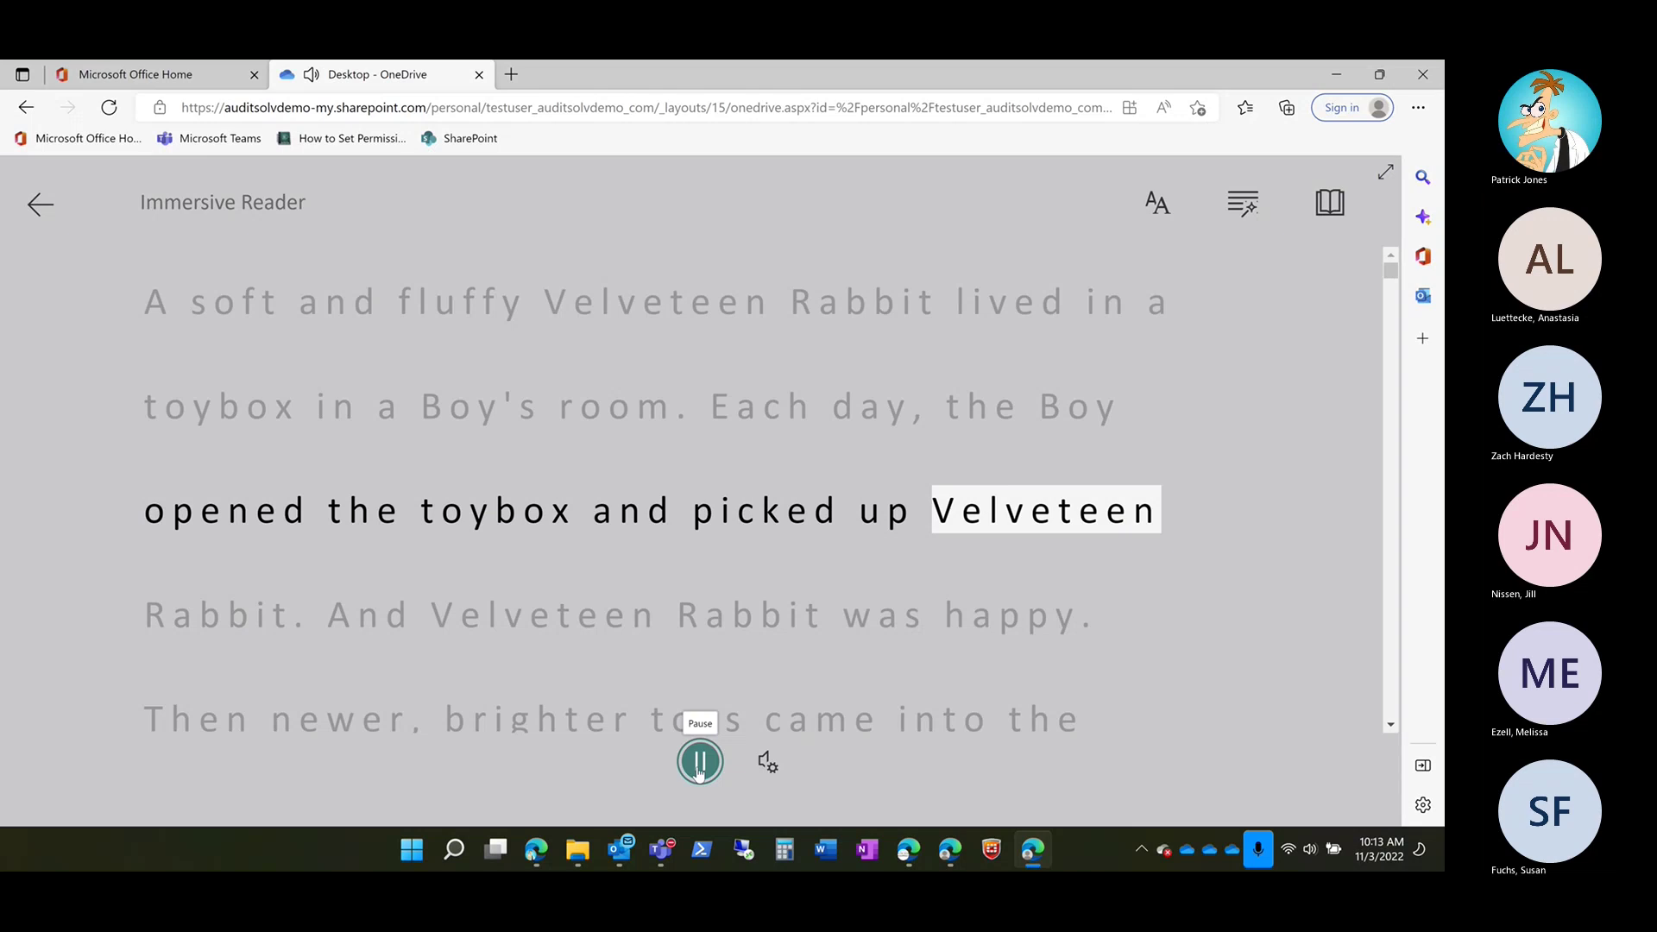
click(699, 763)
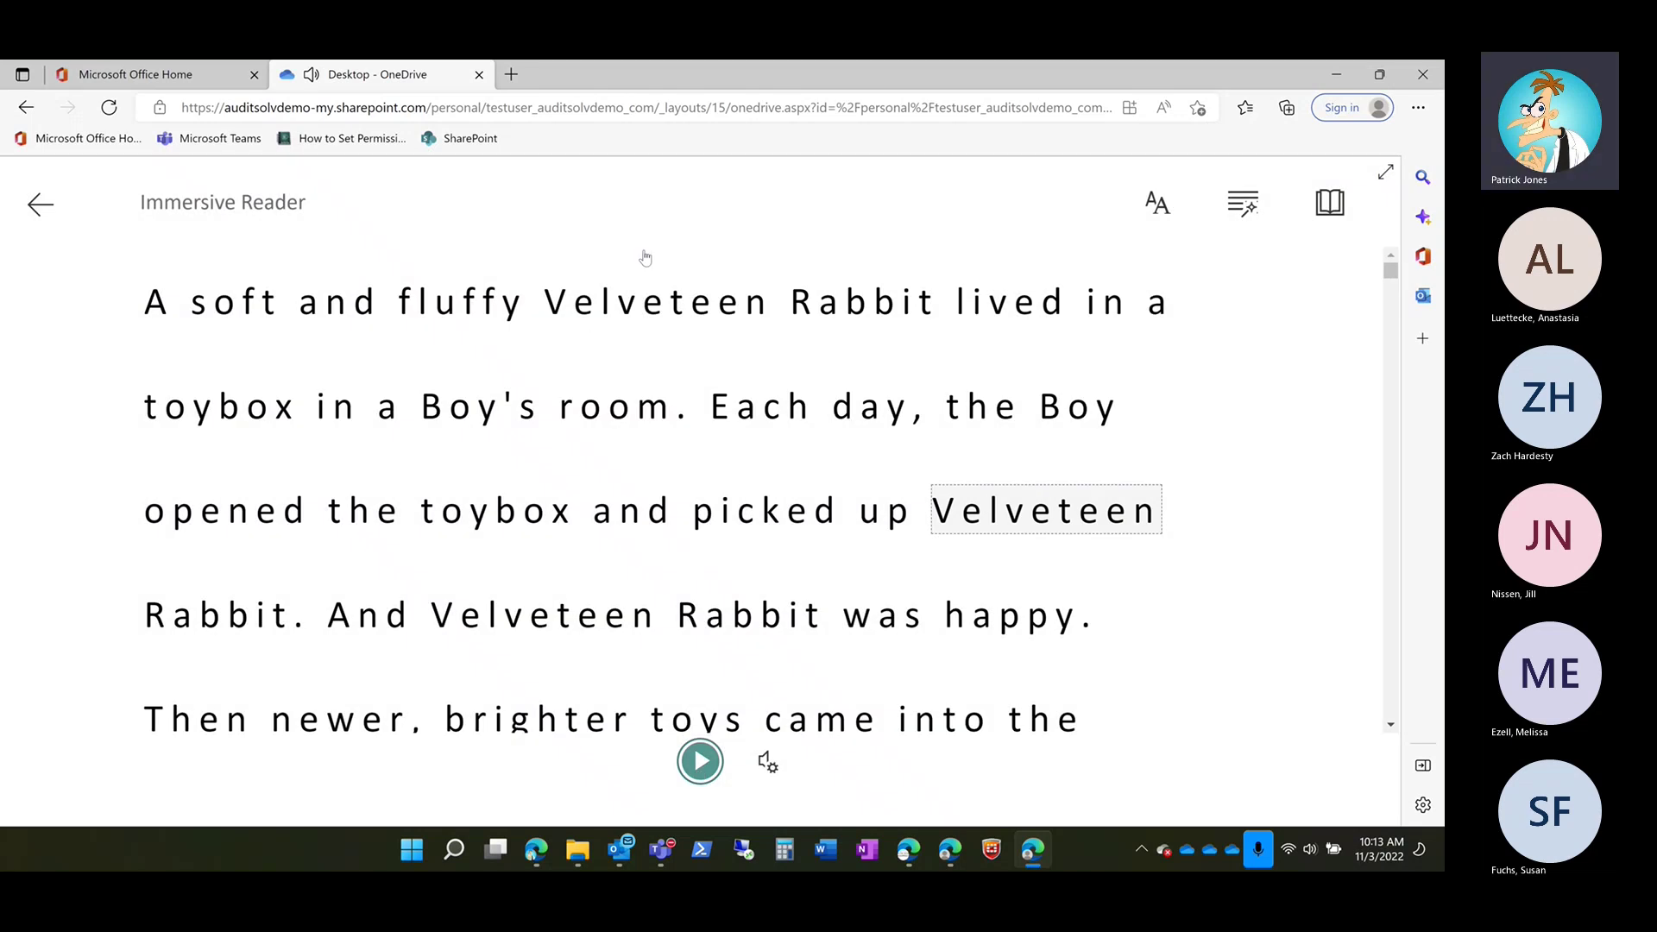
Step: Set the reader's text size to 48 and switch Increase Spacing off and back on
click(1155, 208)
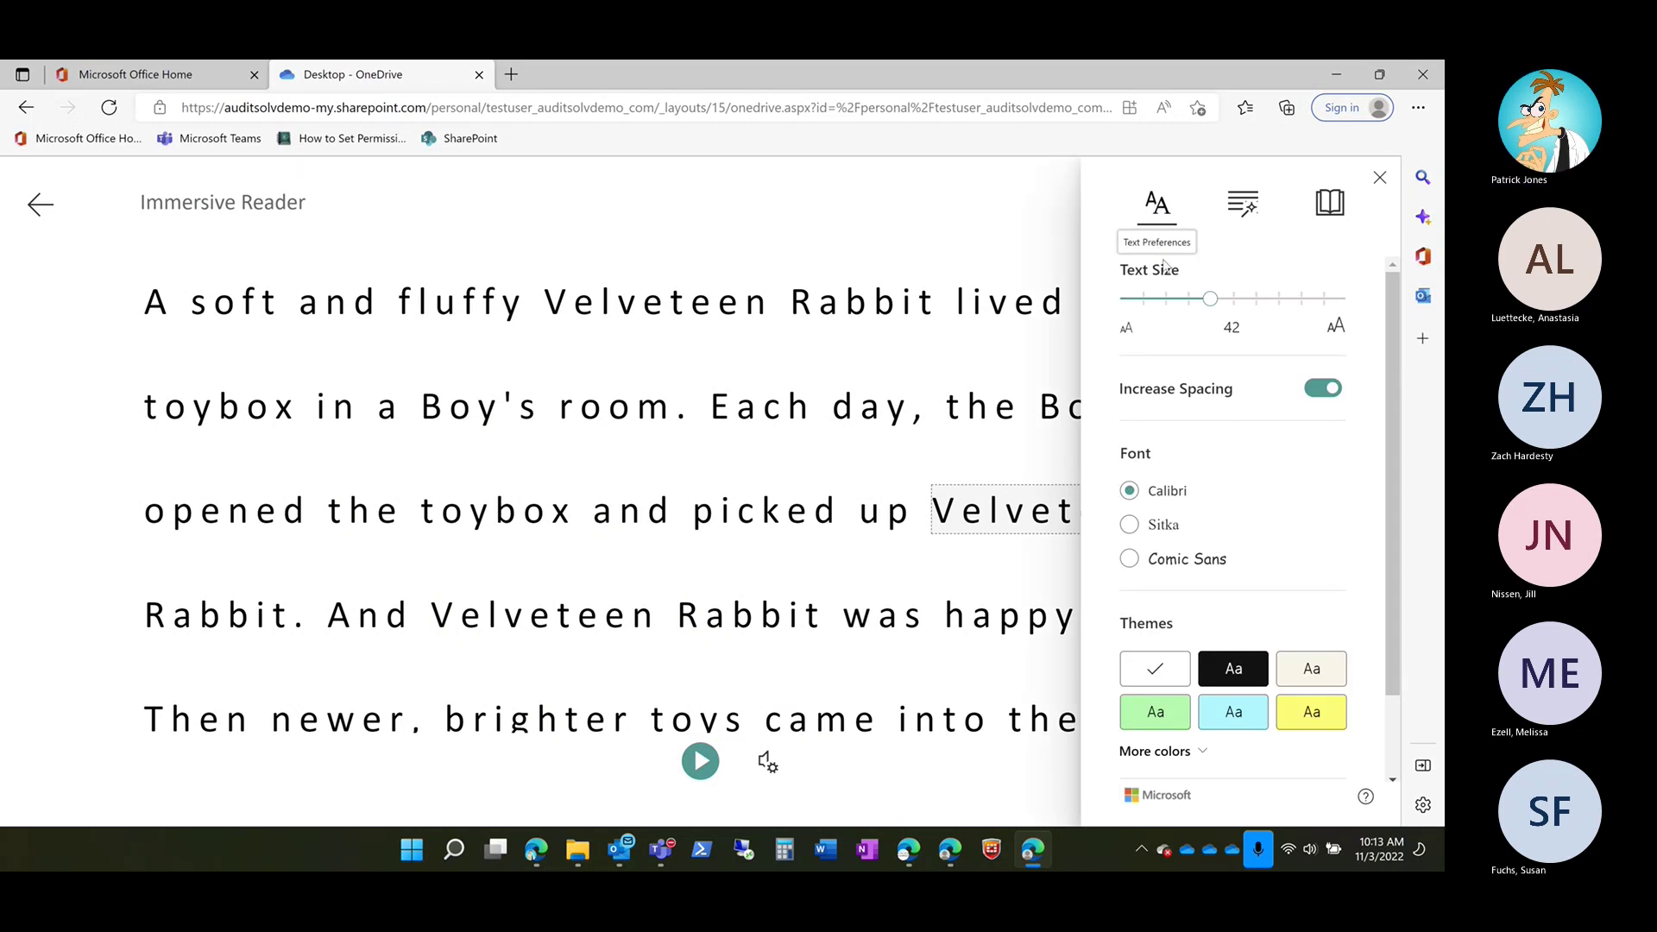
mouse_move(1212, 300)
mouse_down()
mouse_move(1254, 302)
mouse_move(1232, 301)
mouse_up()
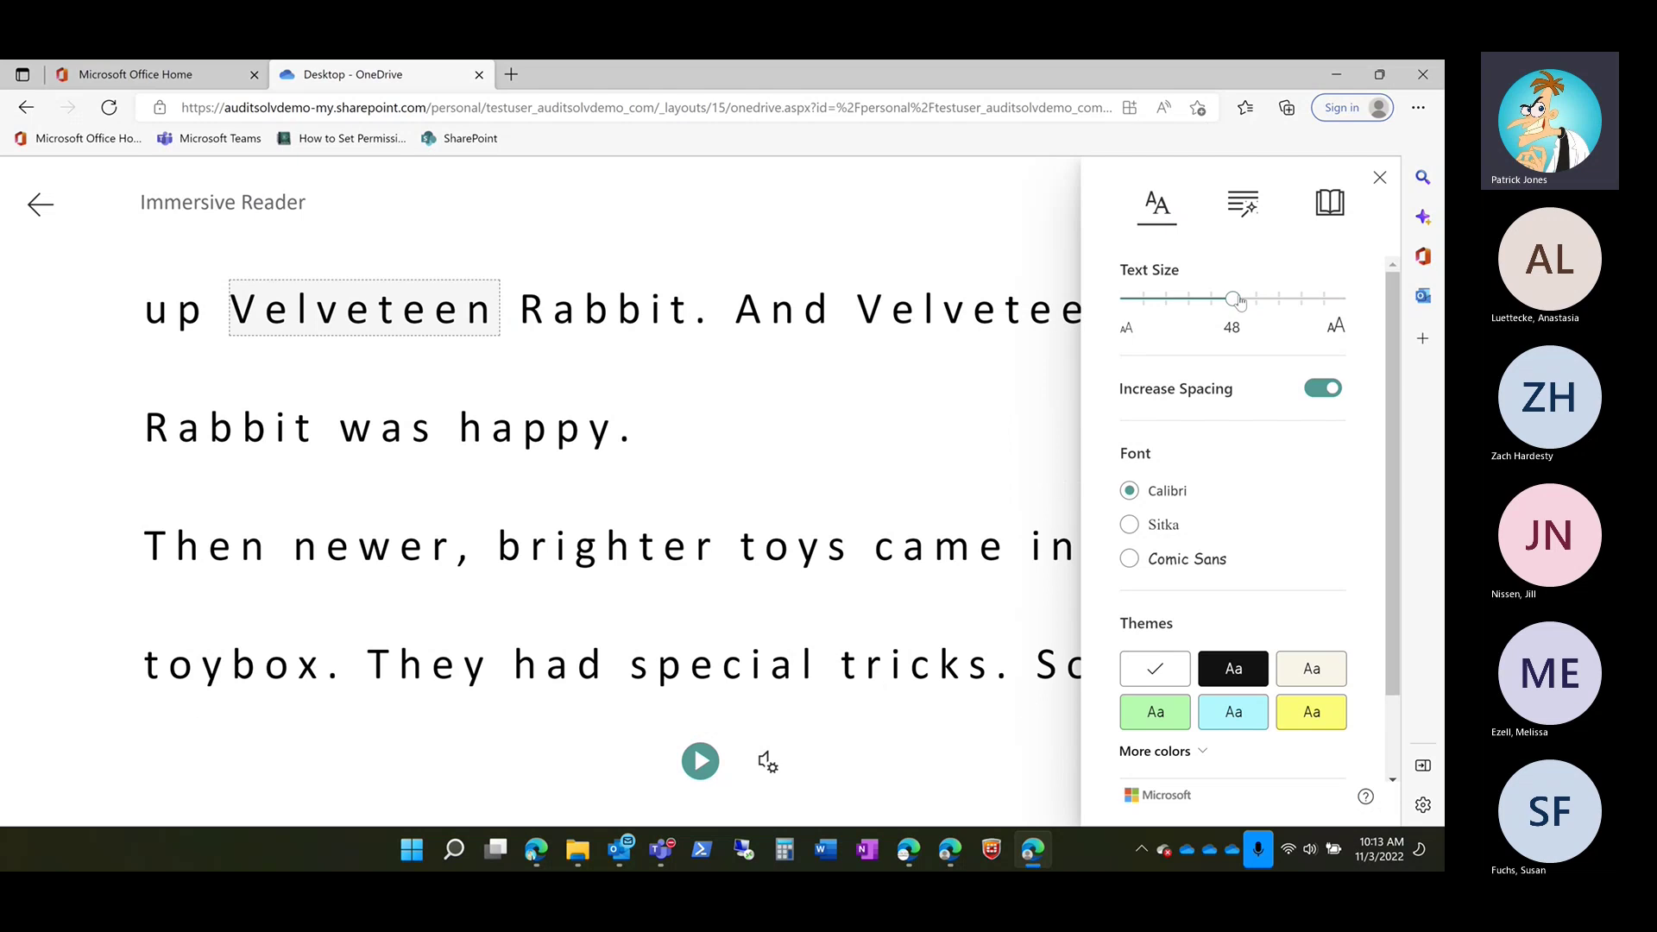
click(1321, 392)
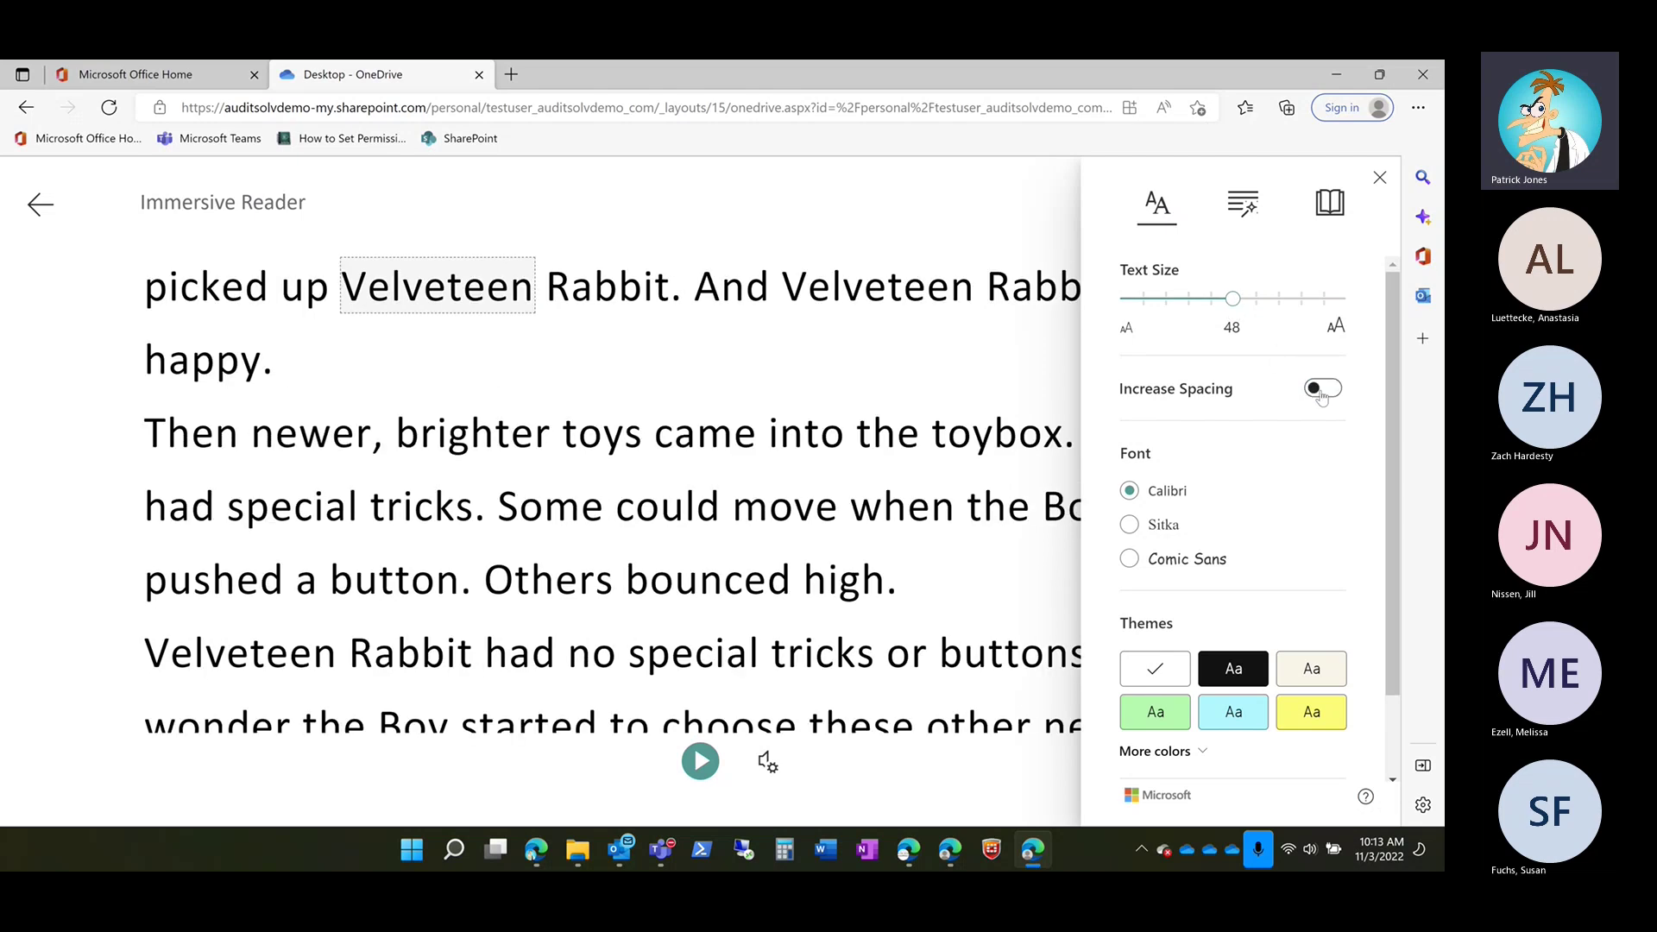
click(1291, 390)
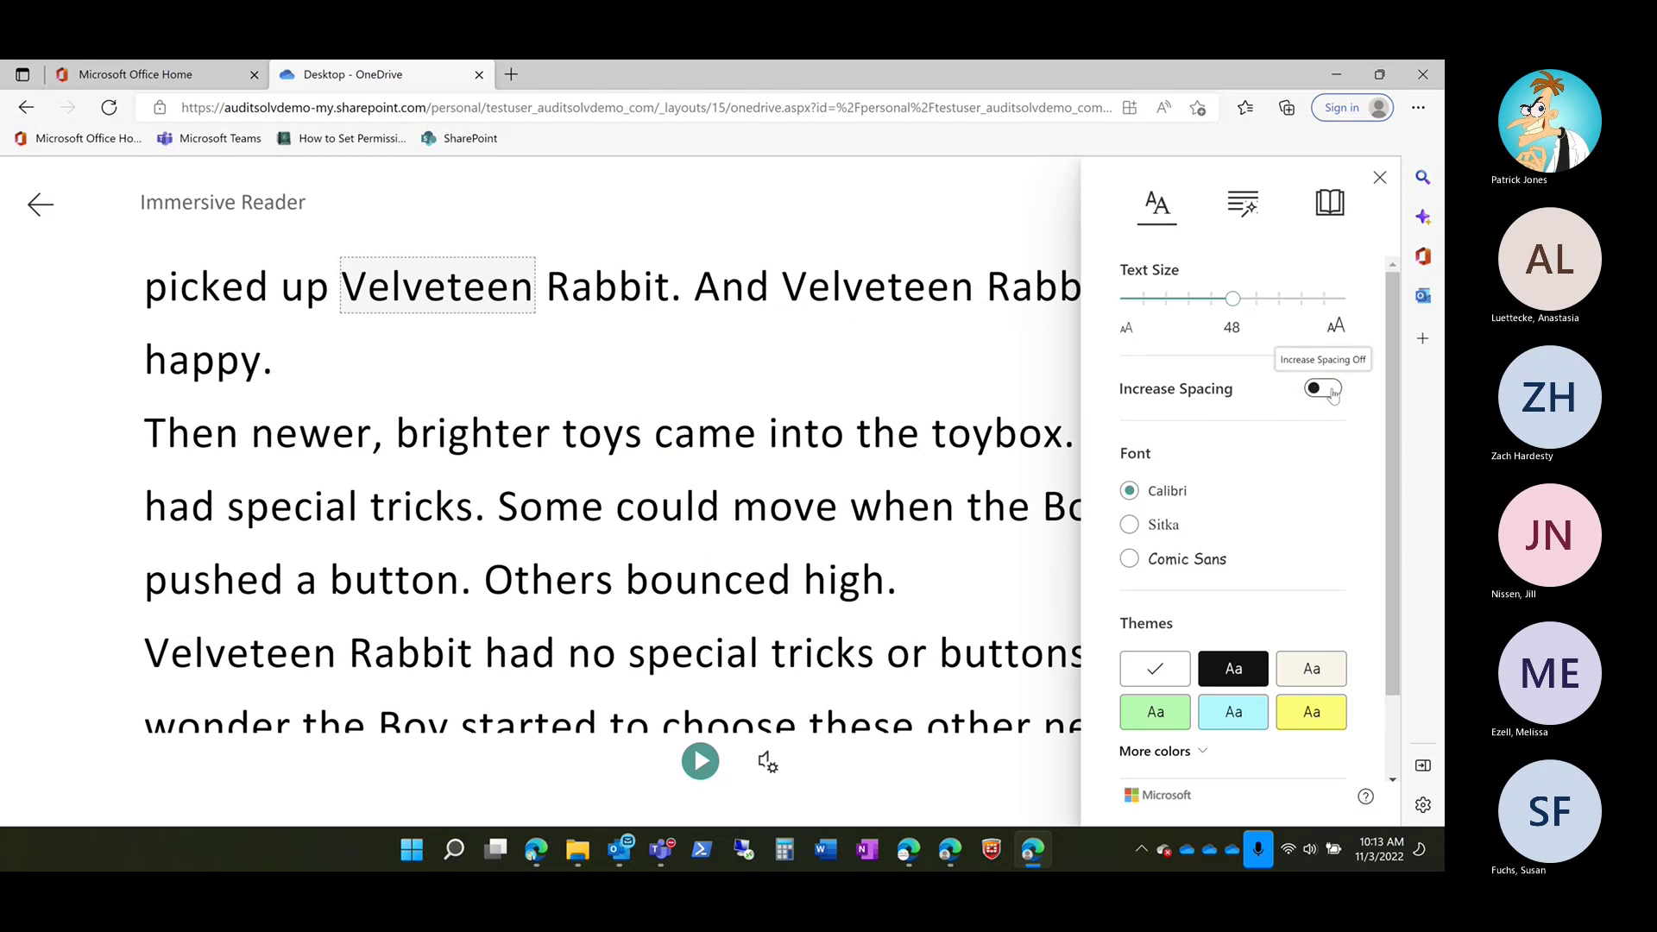
Step: Try the Comic Sans font, return to Calibri, and apply the black theme with white text
click(1131, 561)
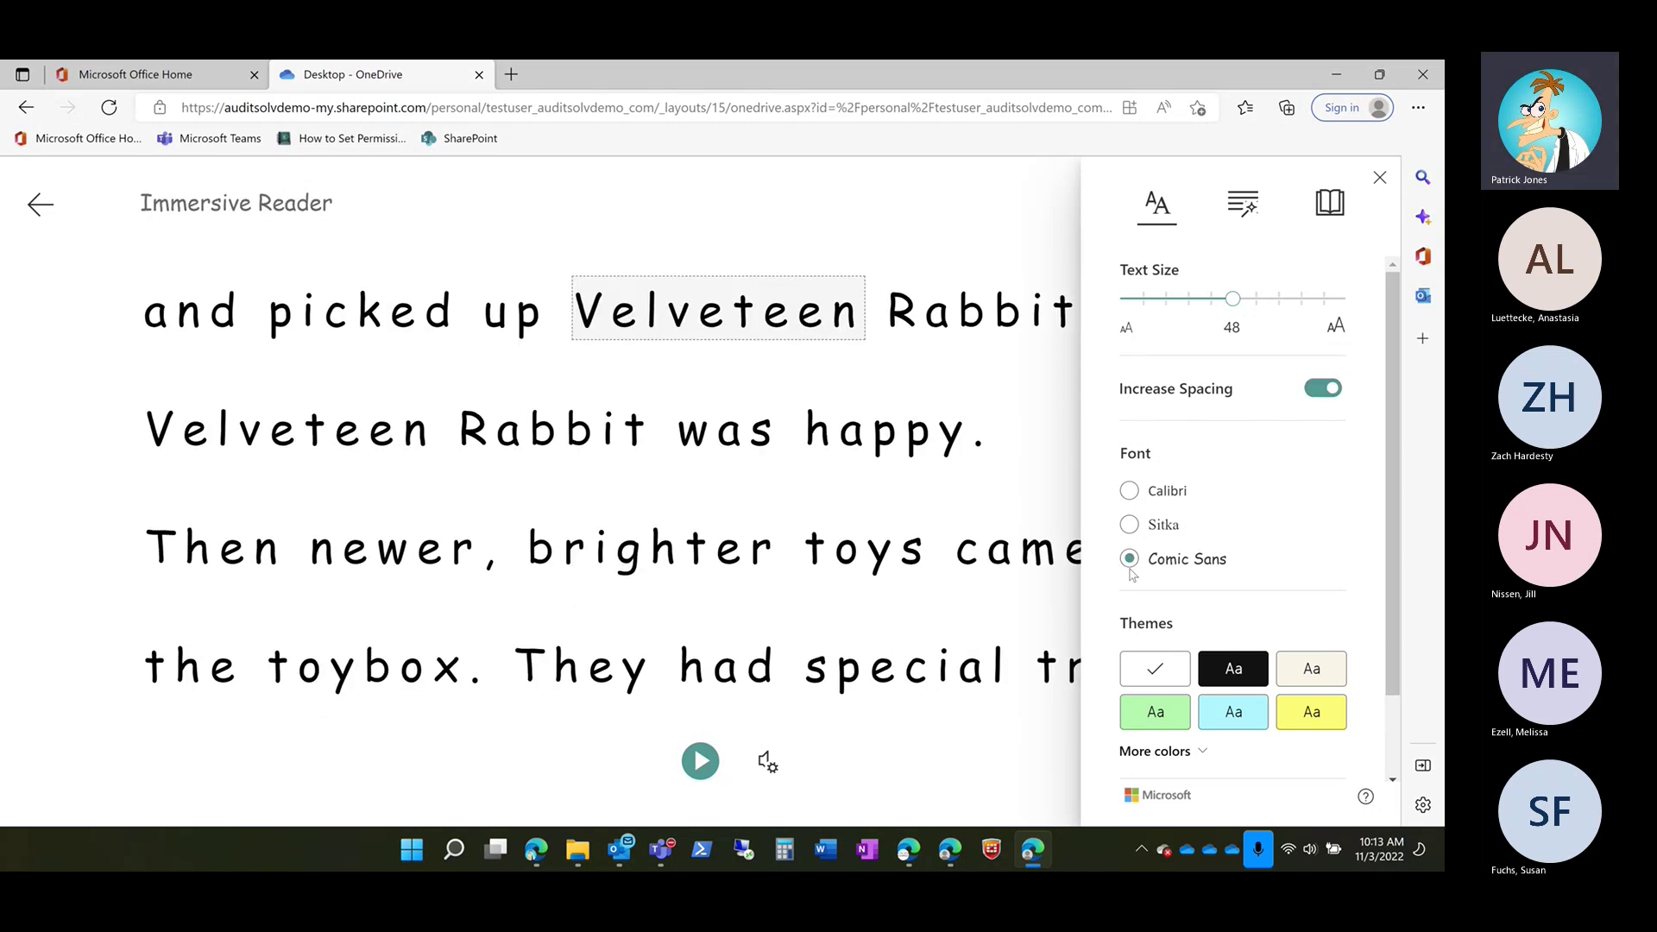
click(1129, 491)
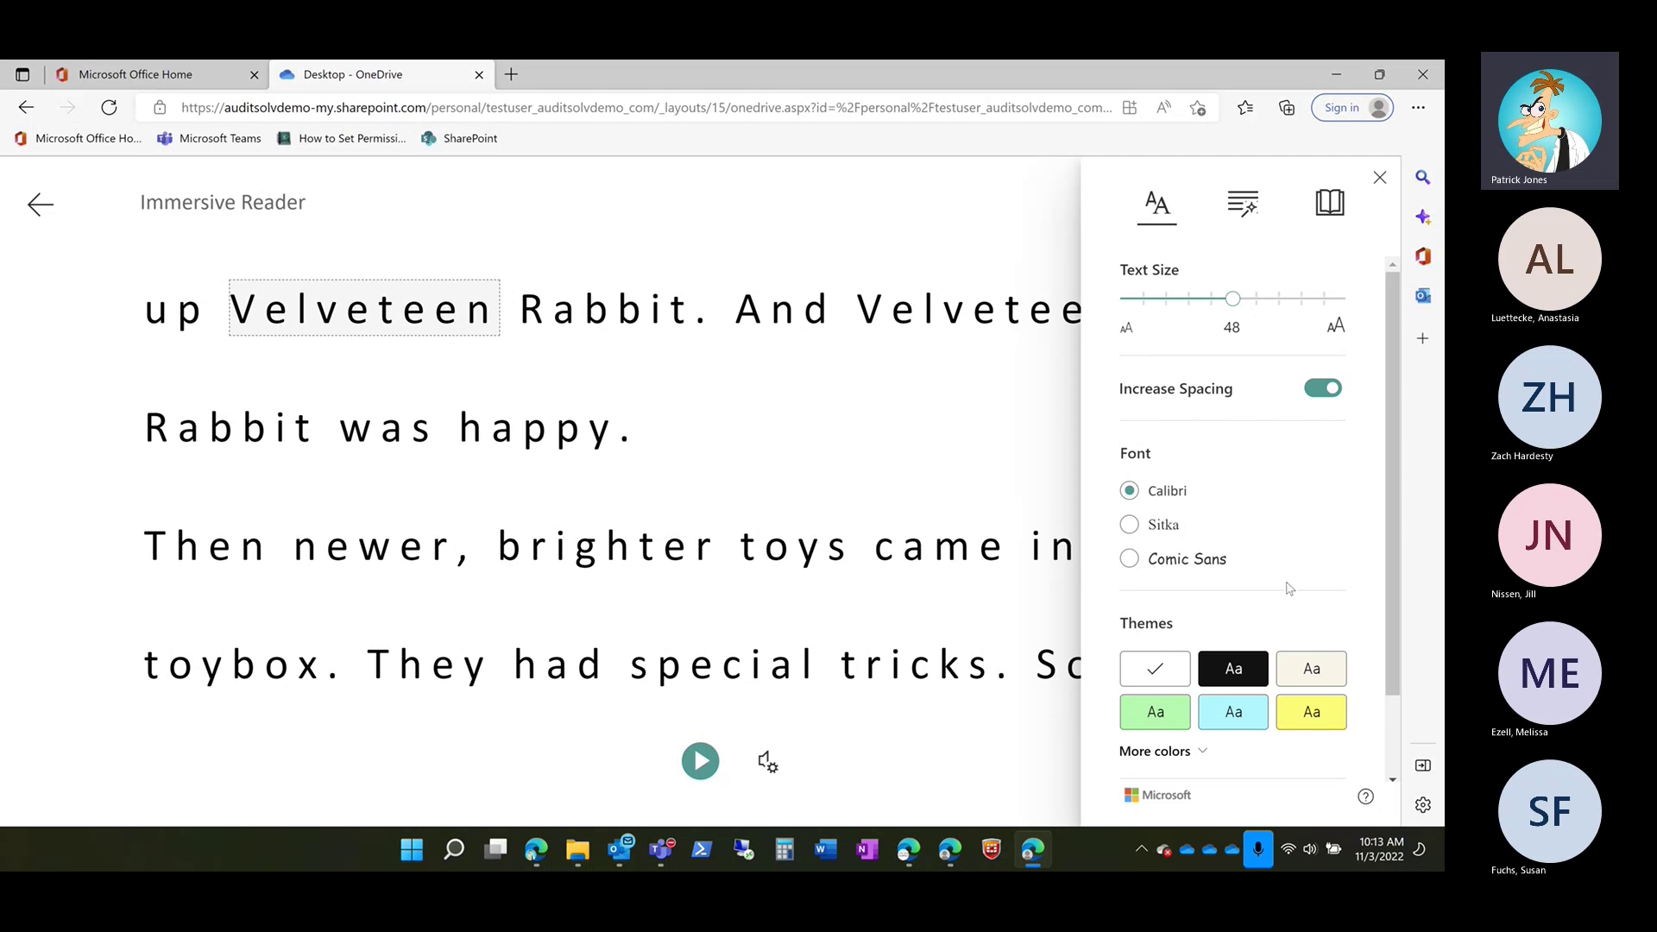
click(1236, 677)
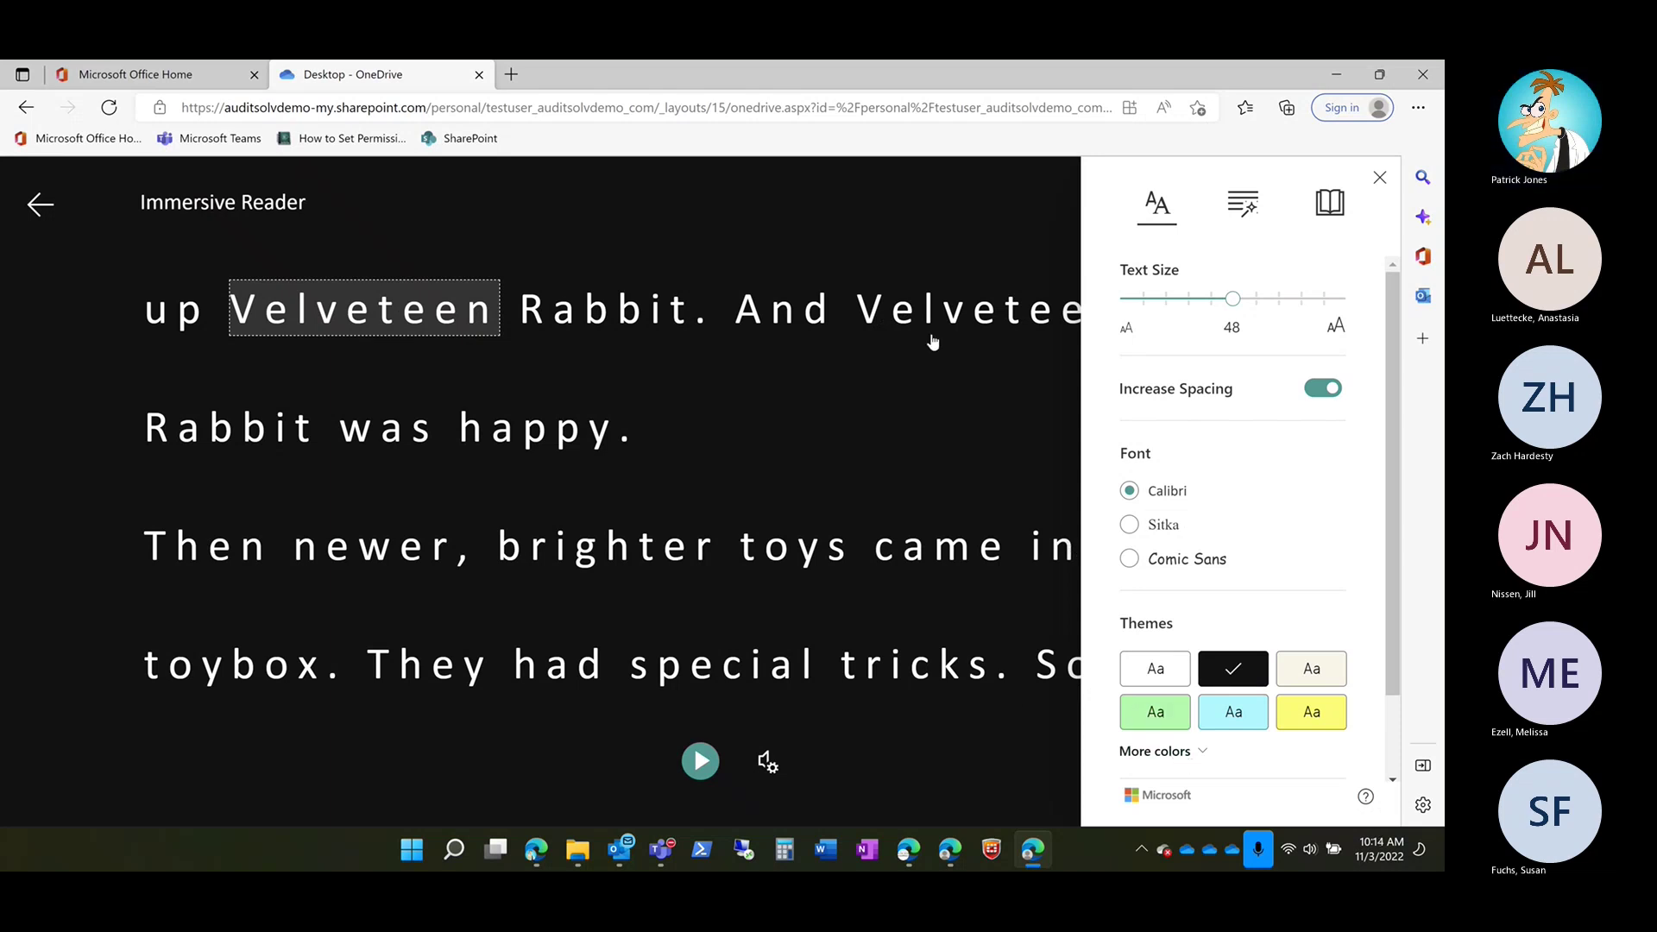
Step: Turn syllable splitting on for the story text and back off
click(1247, 207)
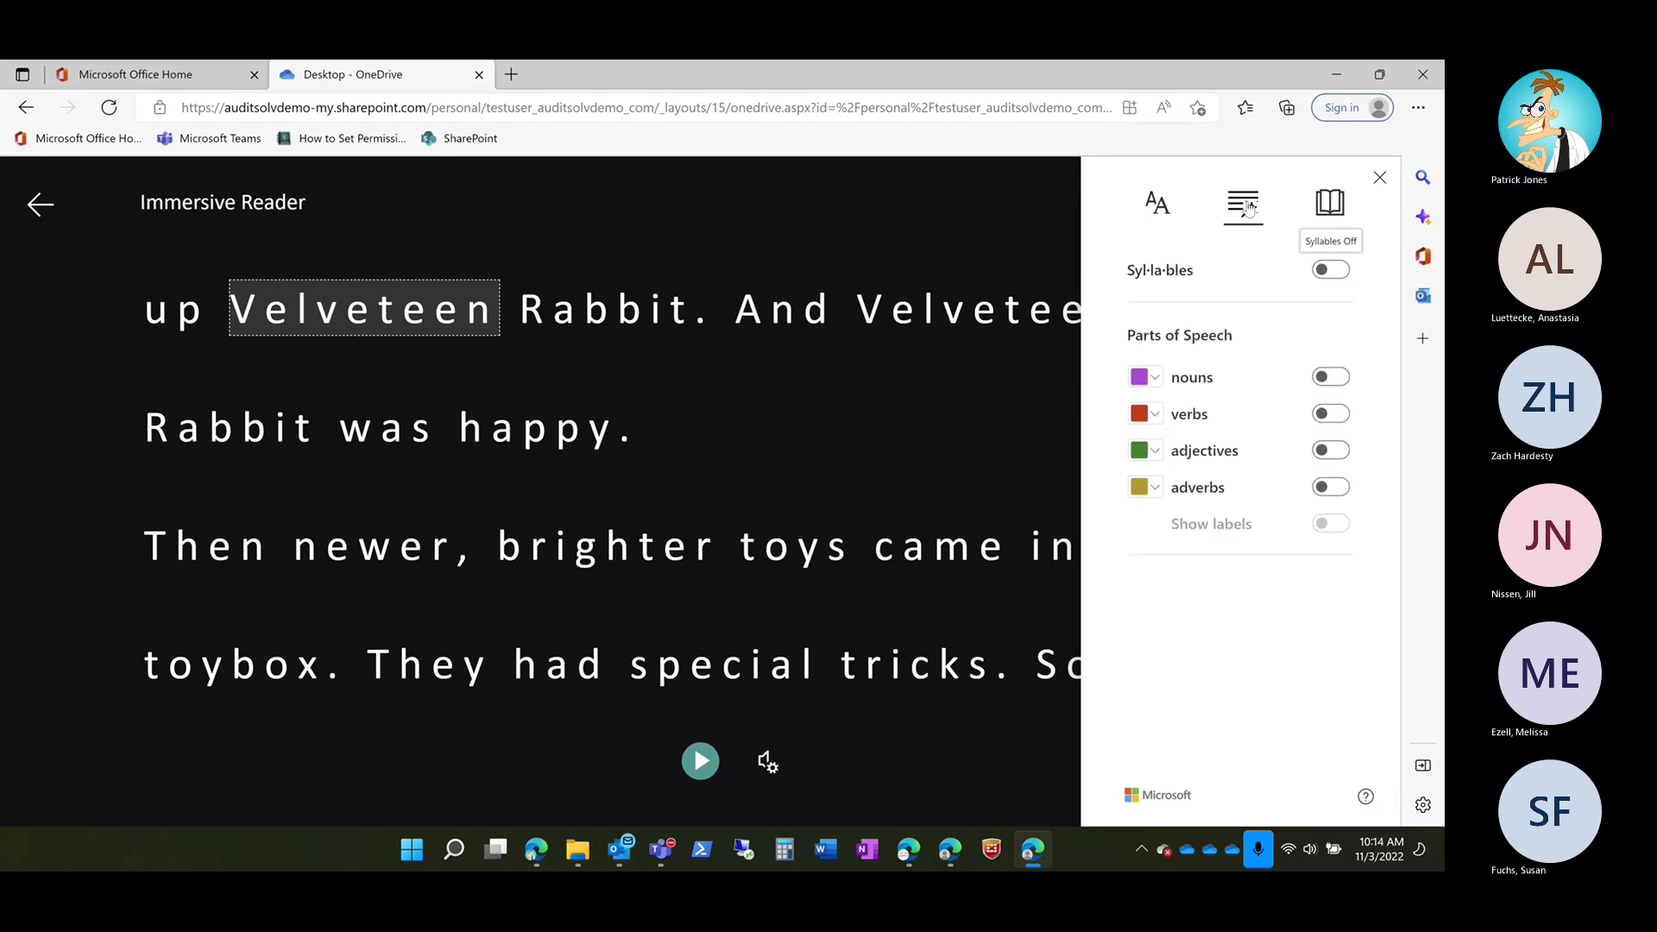
click(1154, 275)
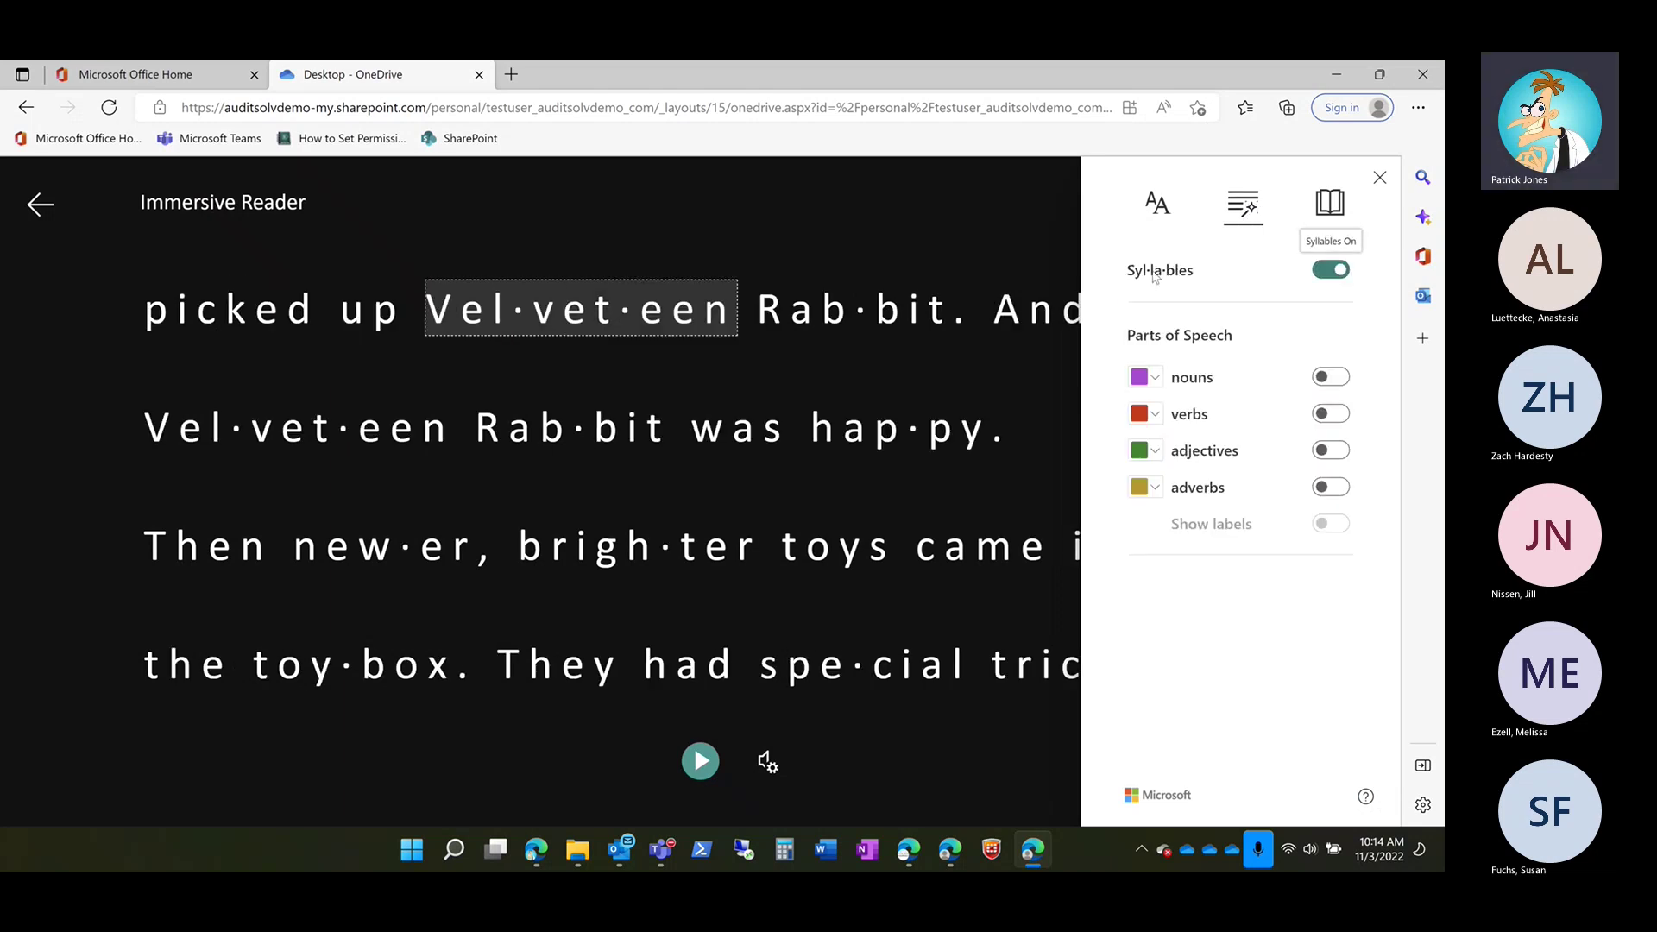
click(1154, 275)
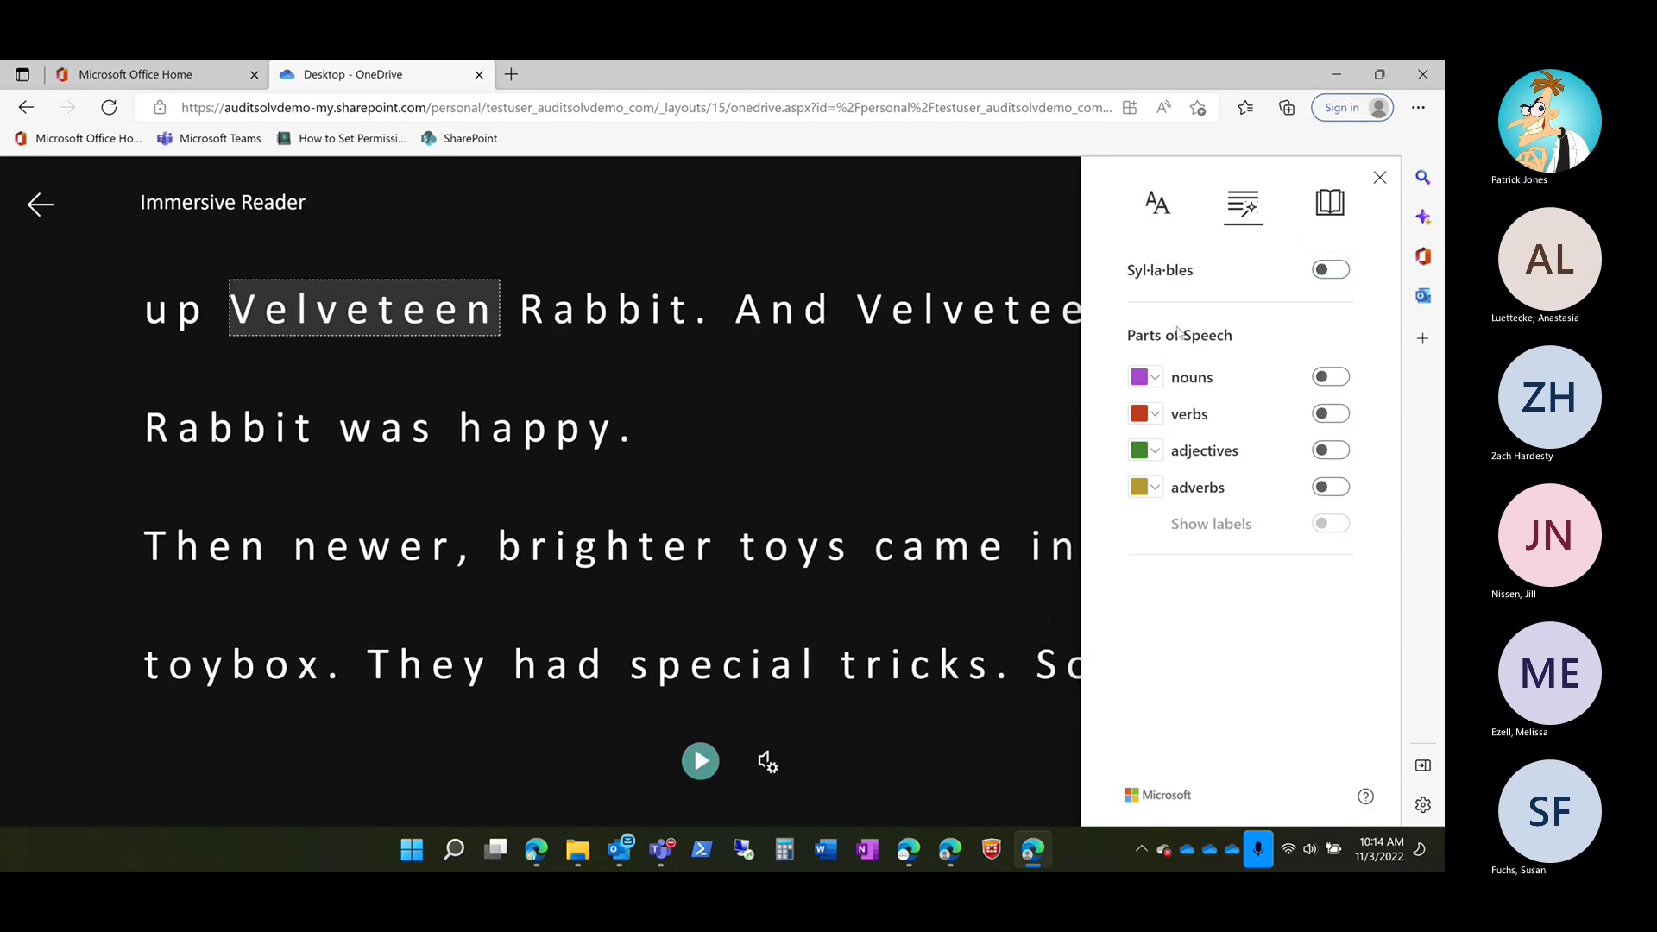
Step: Highlight the nouns, verbs and adjectives one at a time, turning each highlight off again
click(1326, 380)
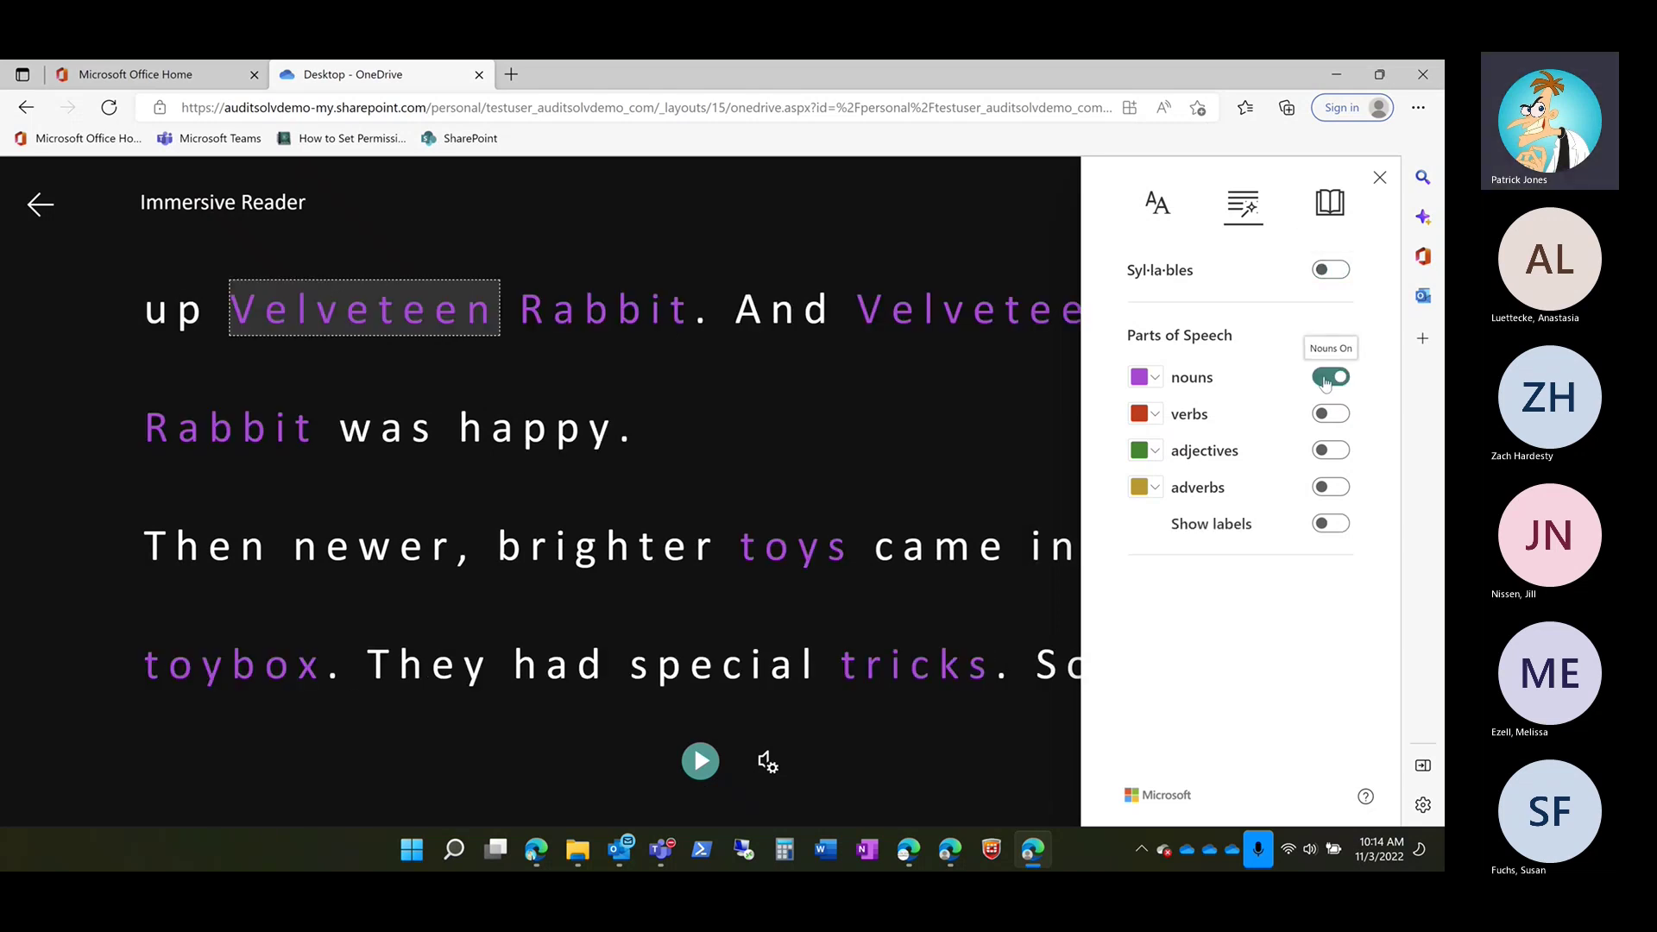
click(1326, 380)
click(1333, 415)
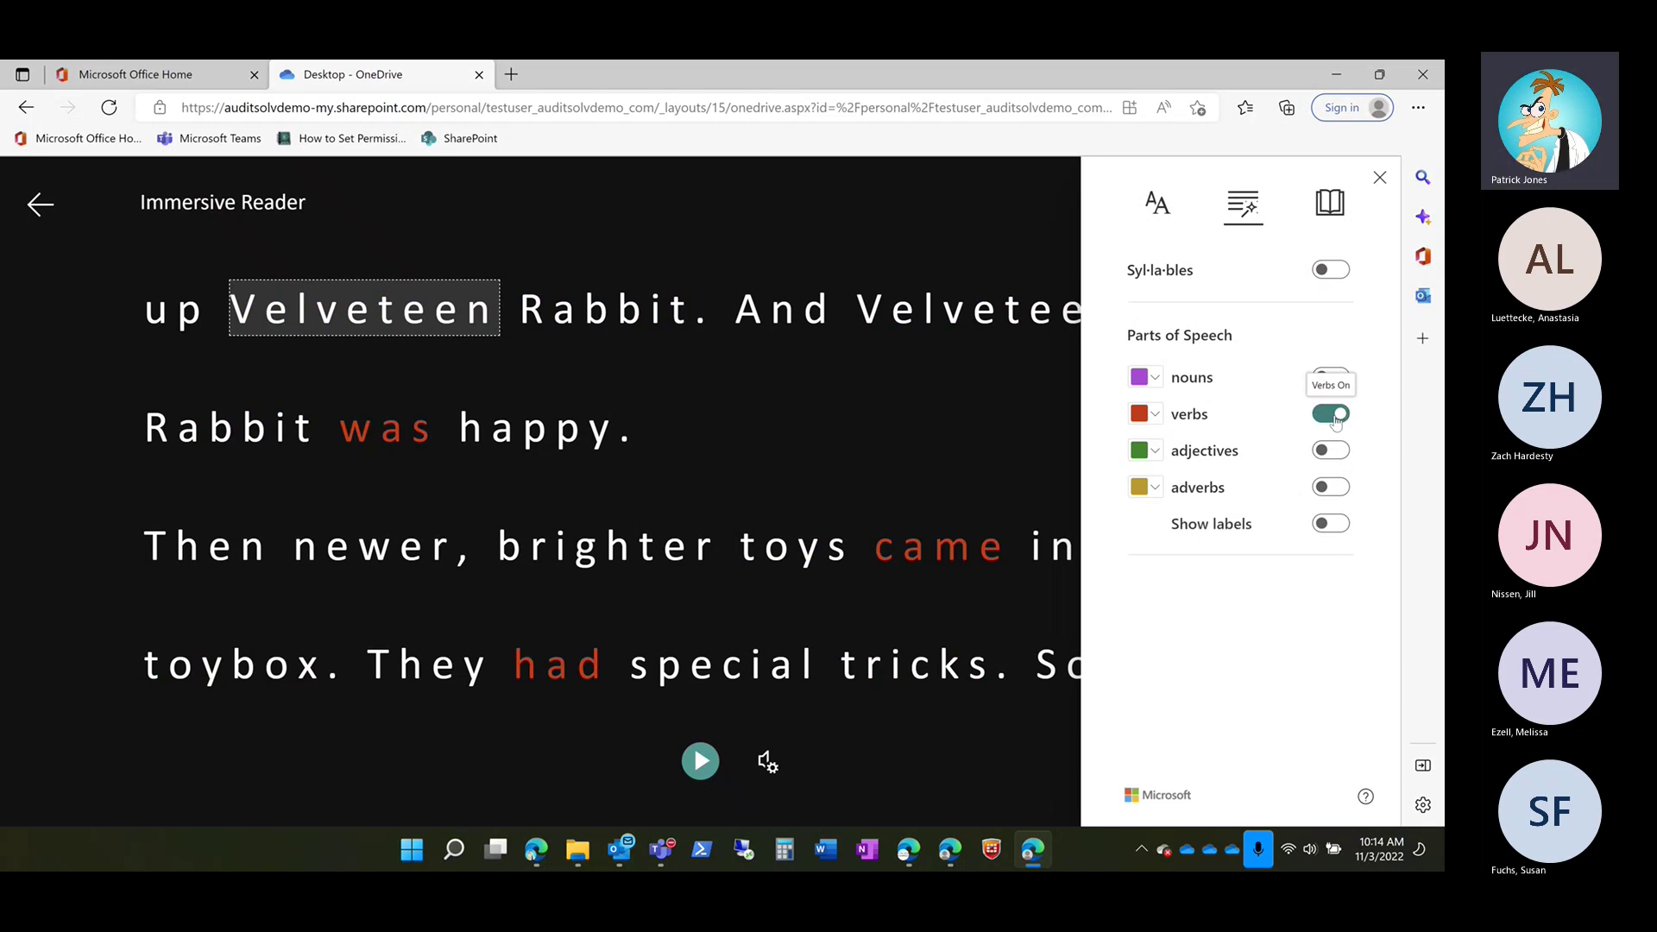
click(1334, 416)
click(1337, 452)
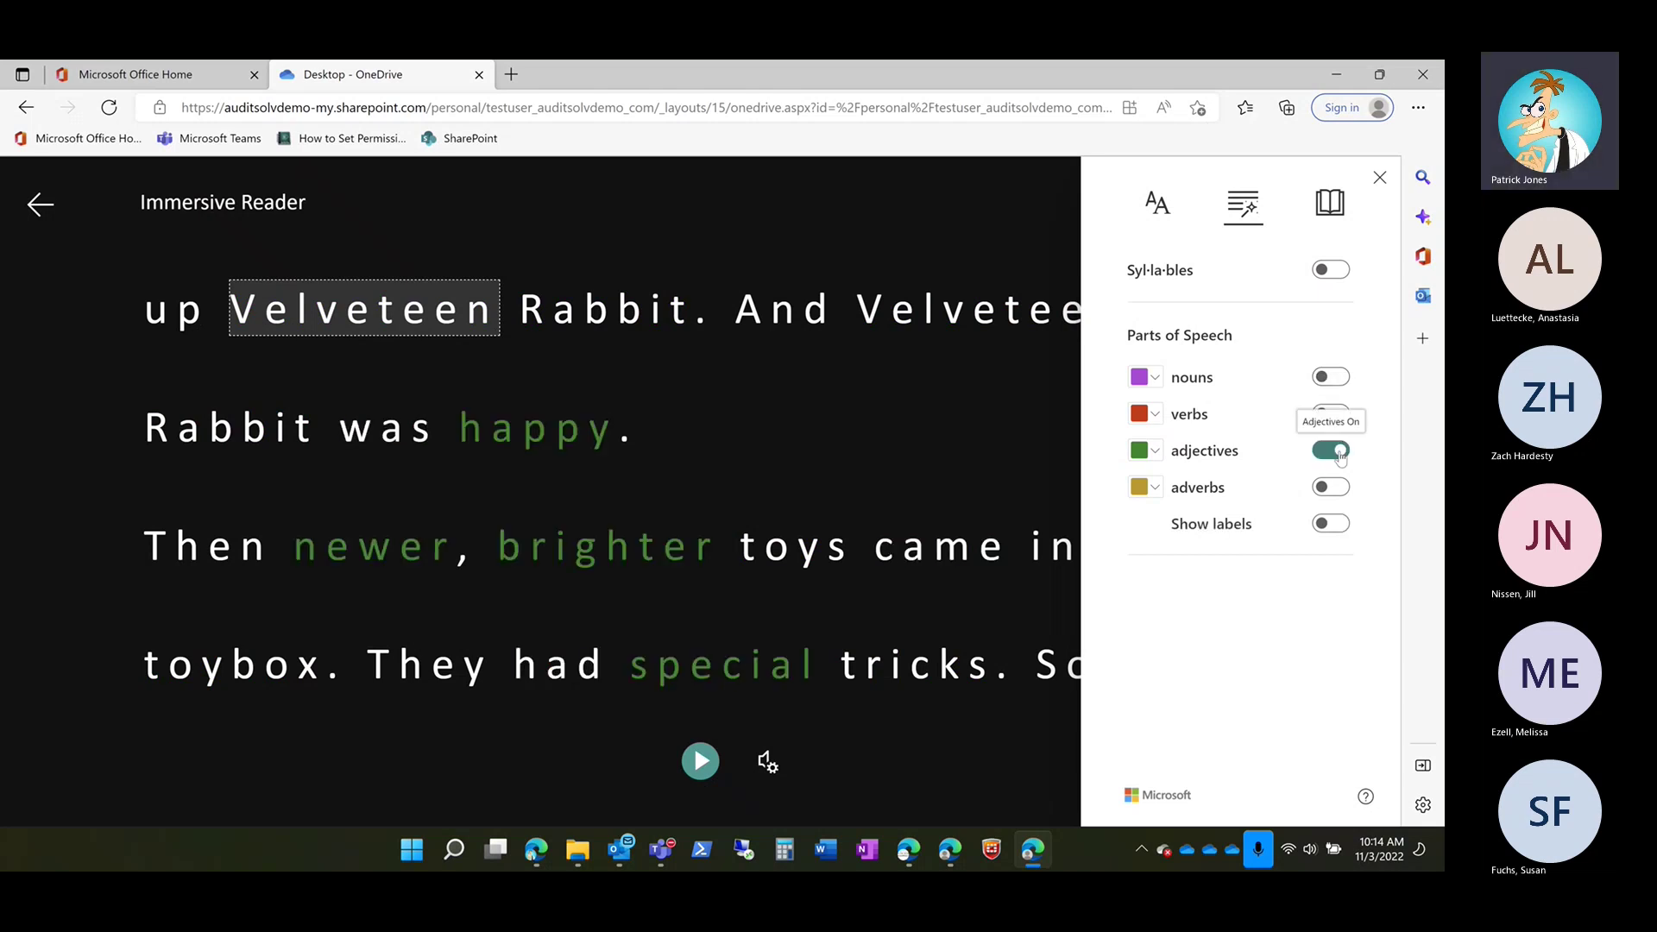
click(1339, 452)
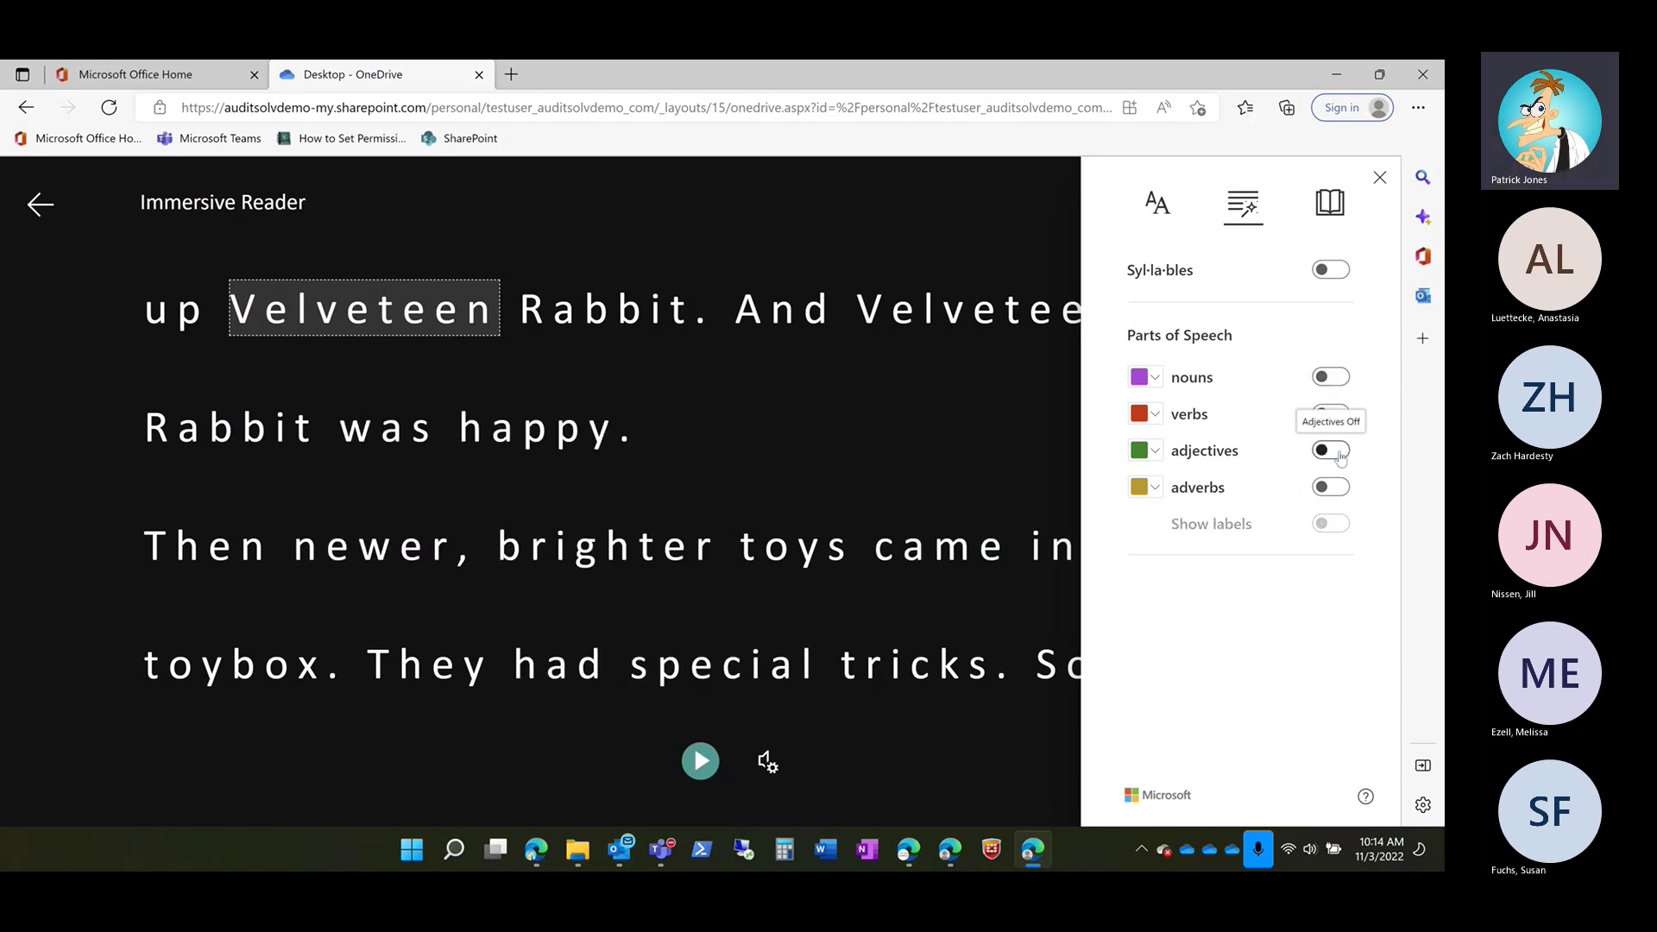
Step: Highlight the nouns with part-of-speech labels shown, and turn the noun highlight back off
click(1334, 380)
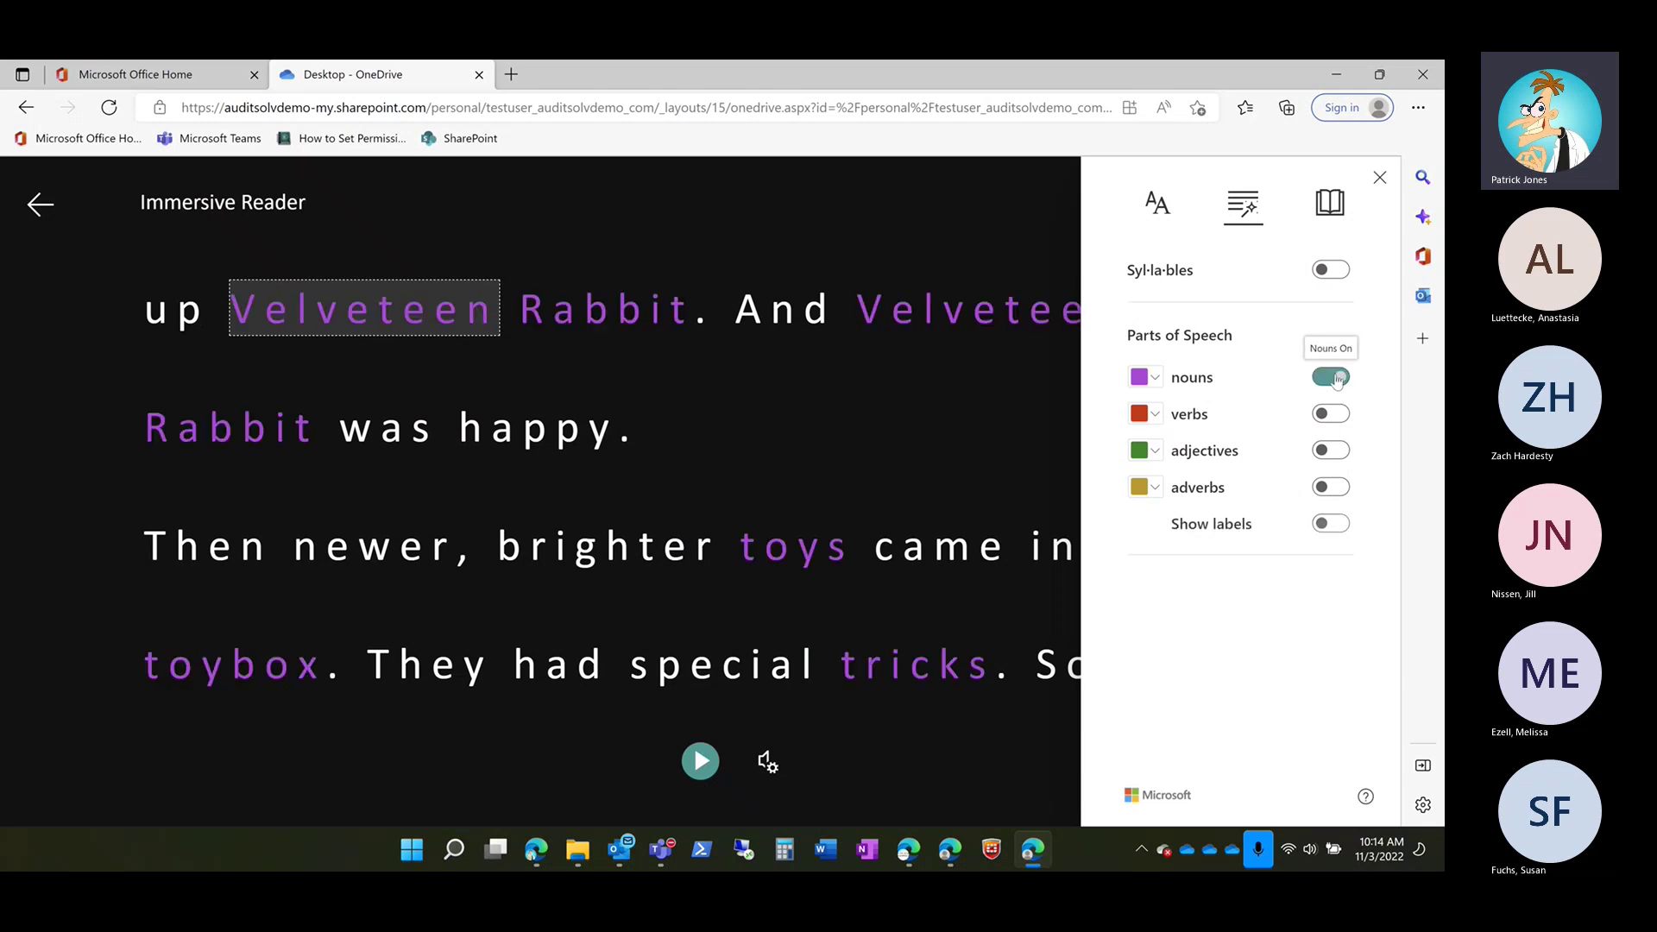
click(1330, 526)
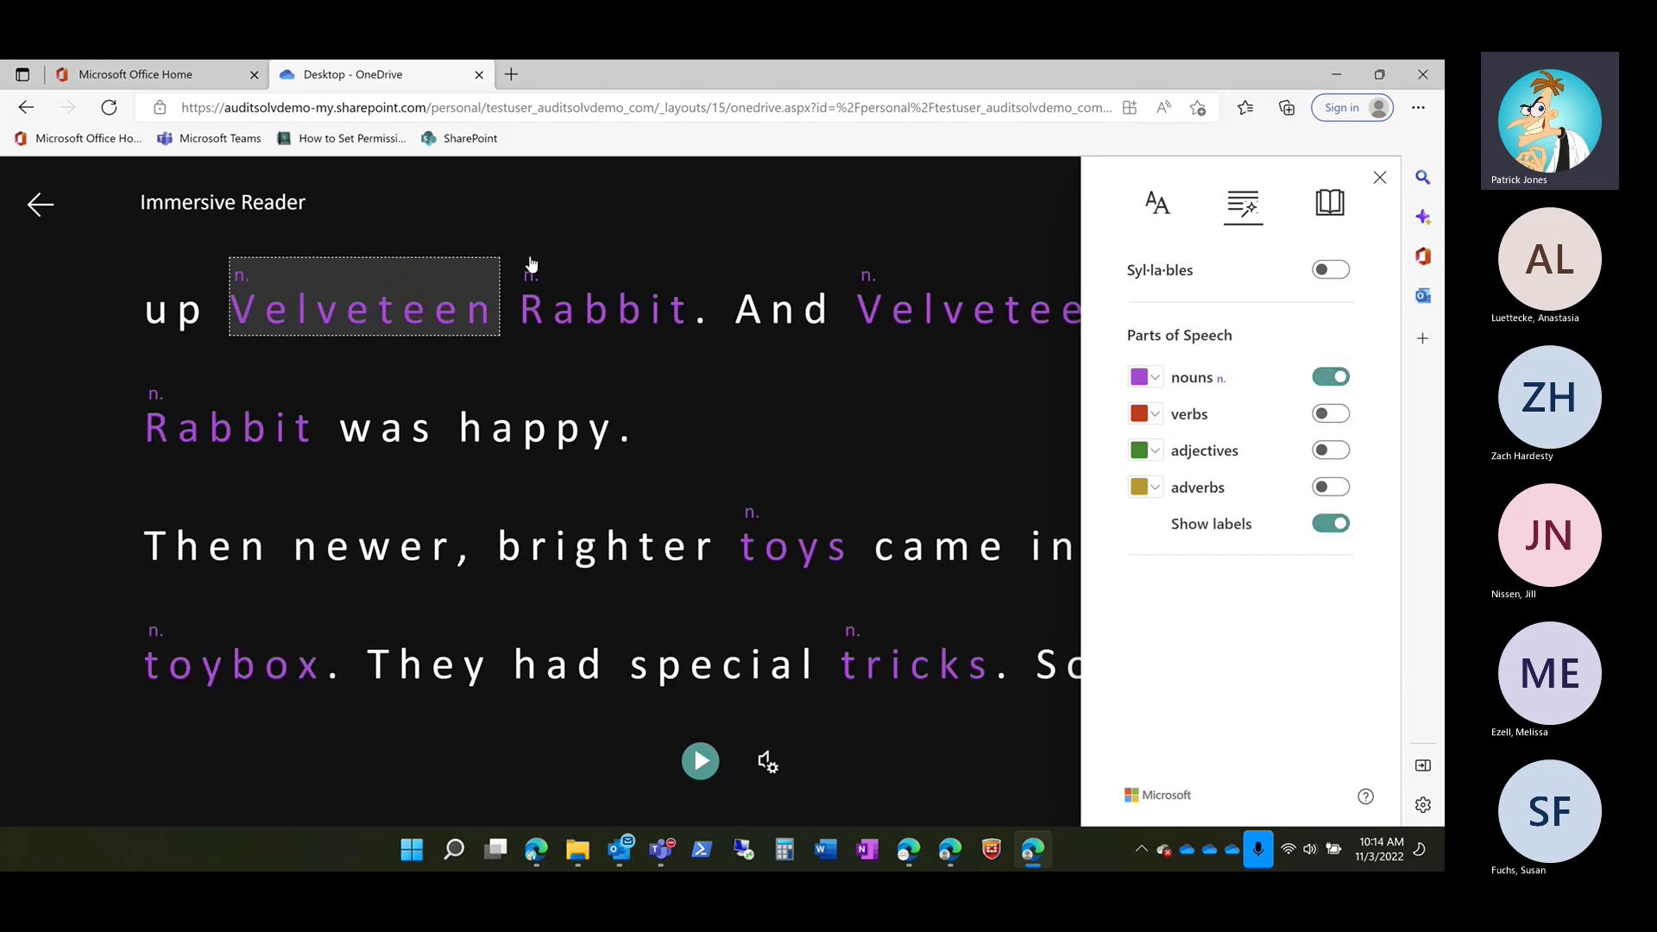
click(1312, 380)
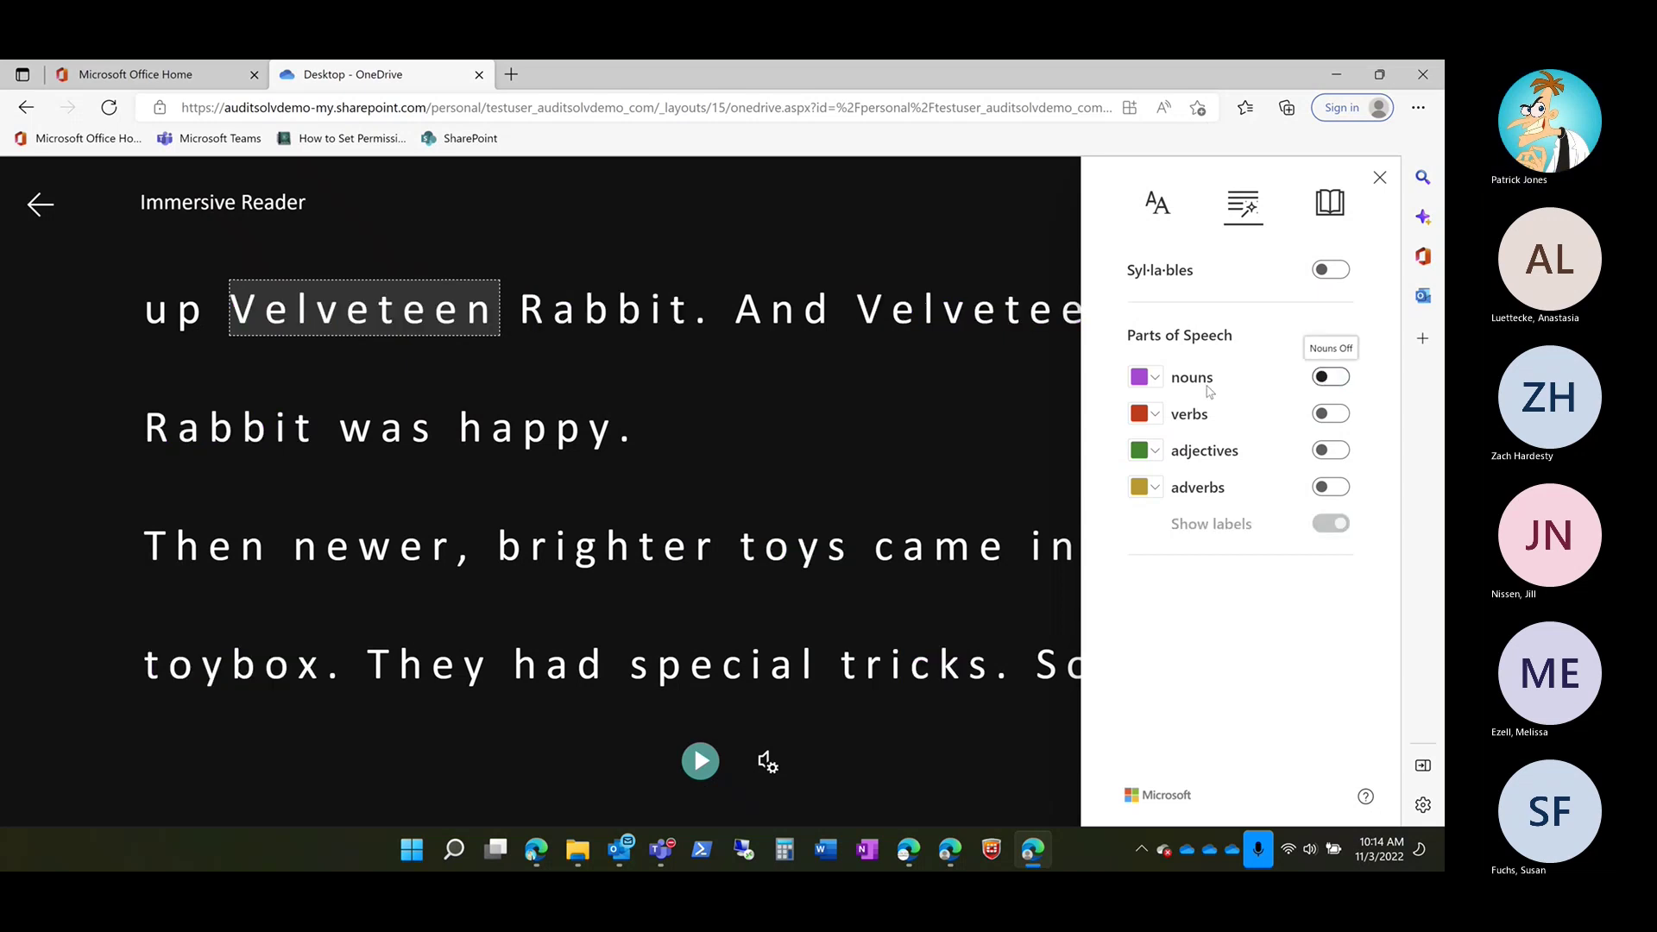
Step: Turn on one-line Line Focus, and view and listen to the picture dictionary entry for the word "Rabbit"
click(1330, 208)
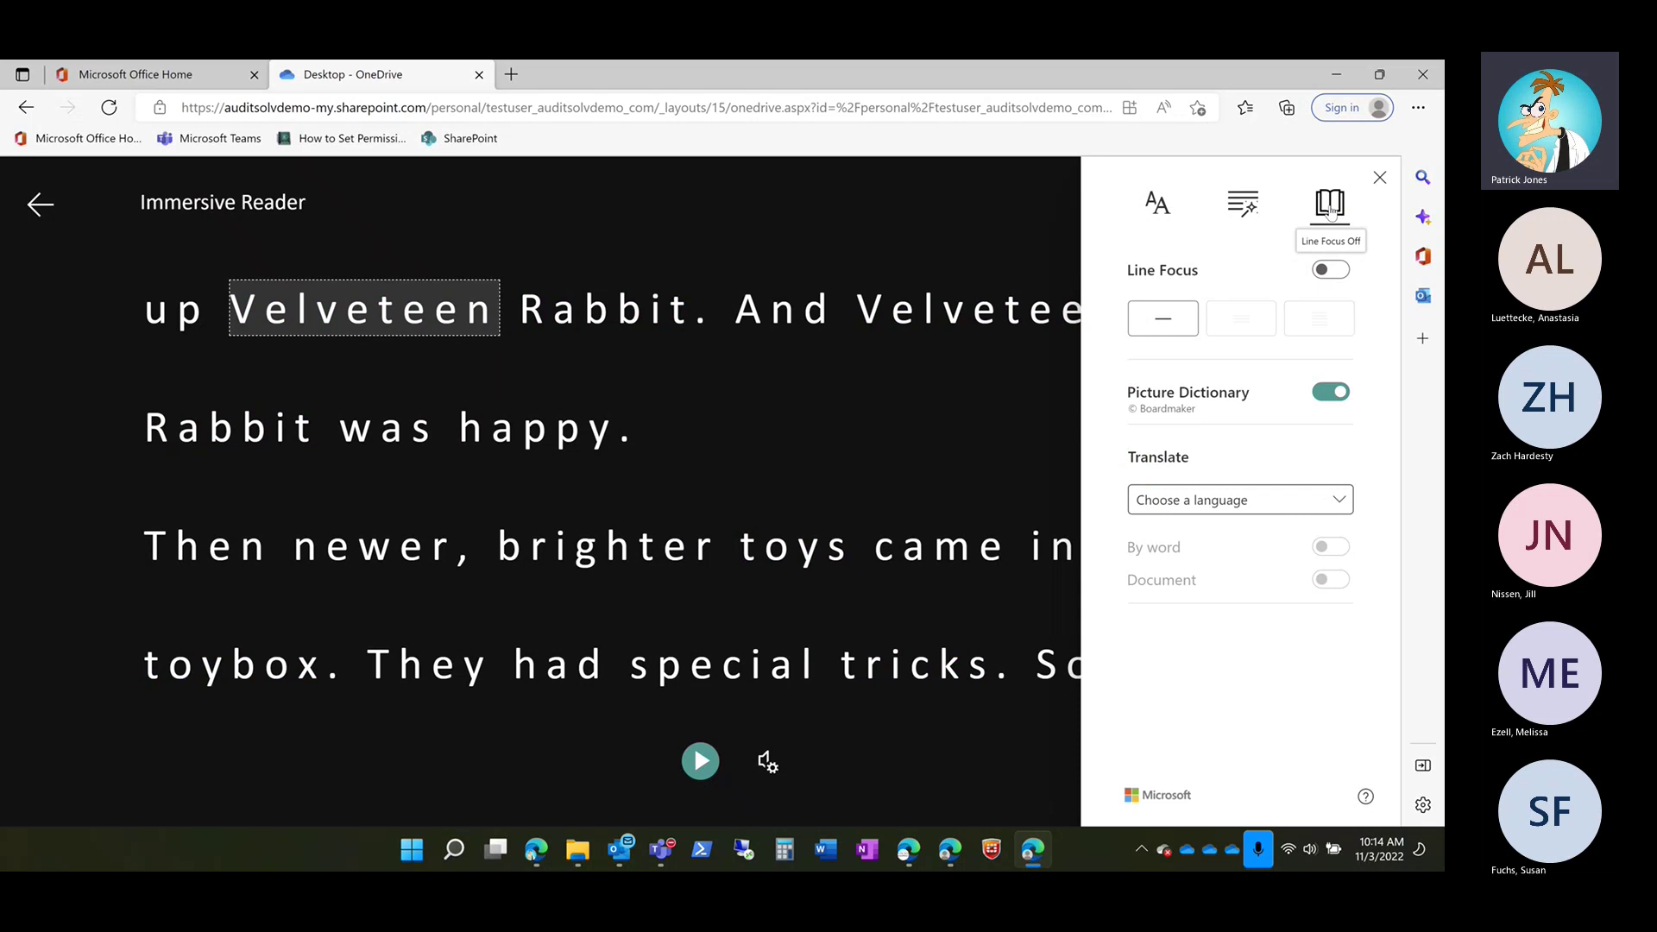
click(1154, 328)
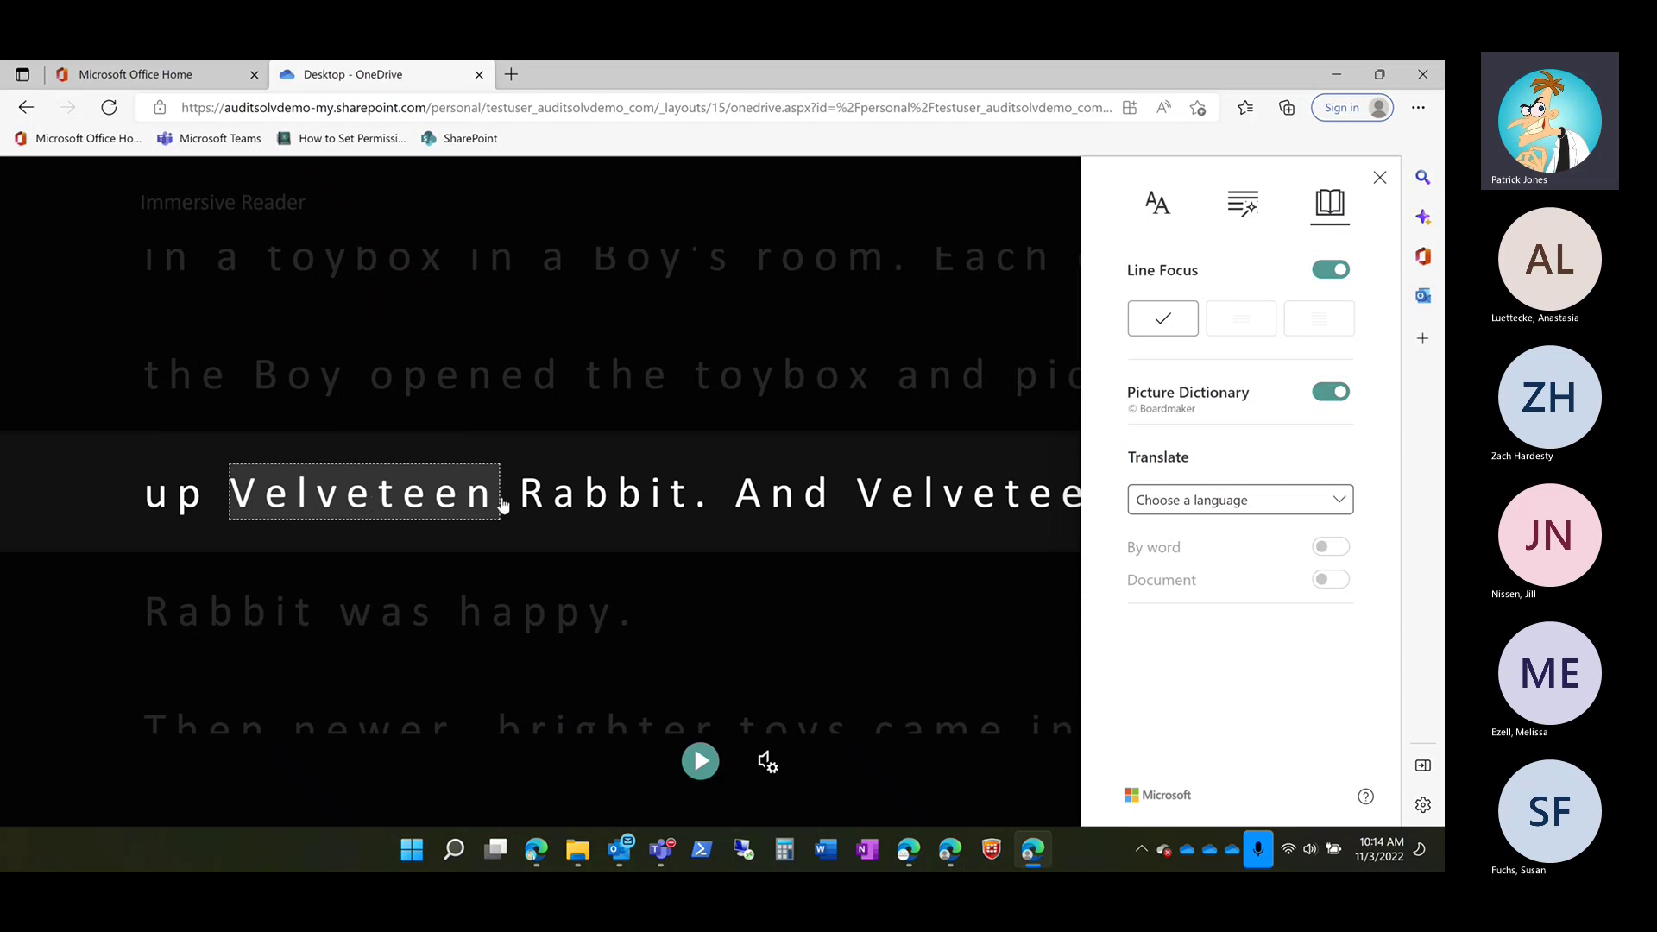
click(606, 506)
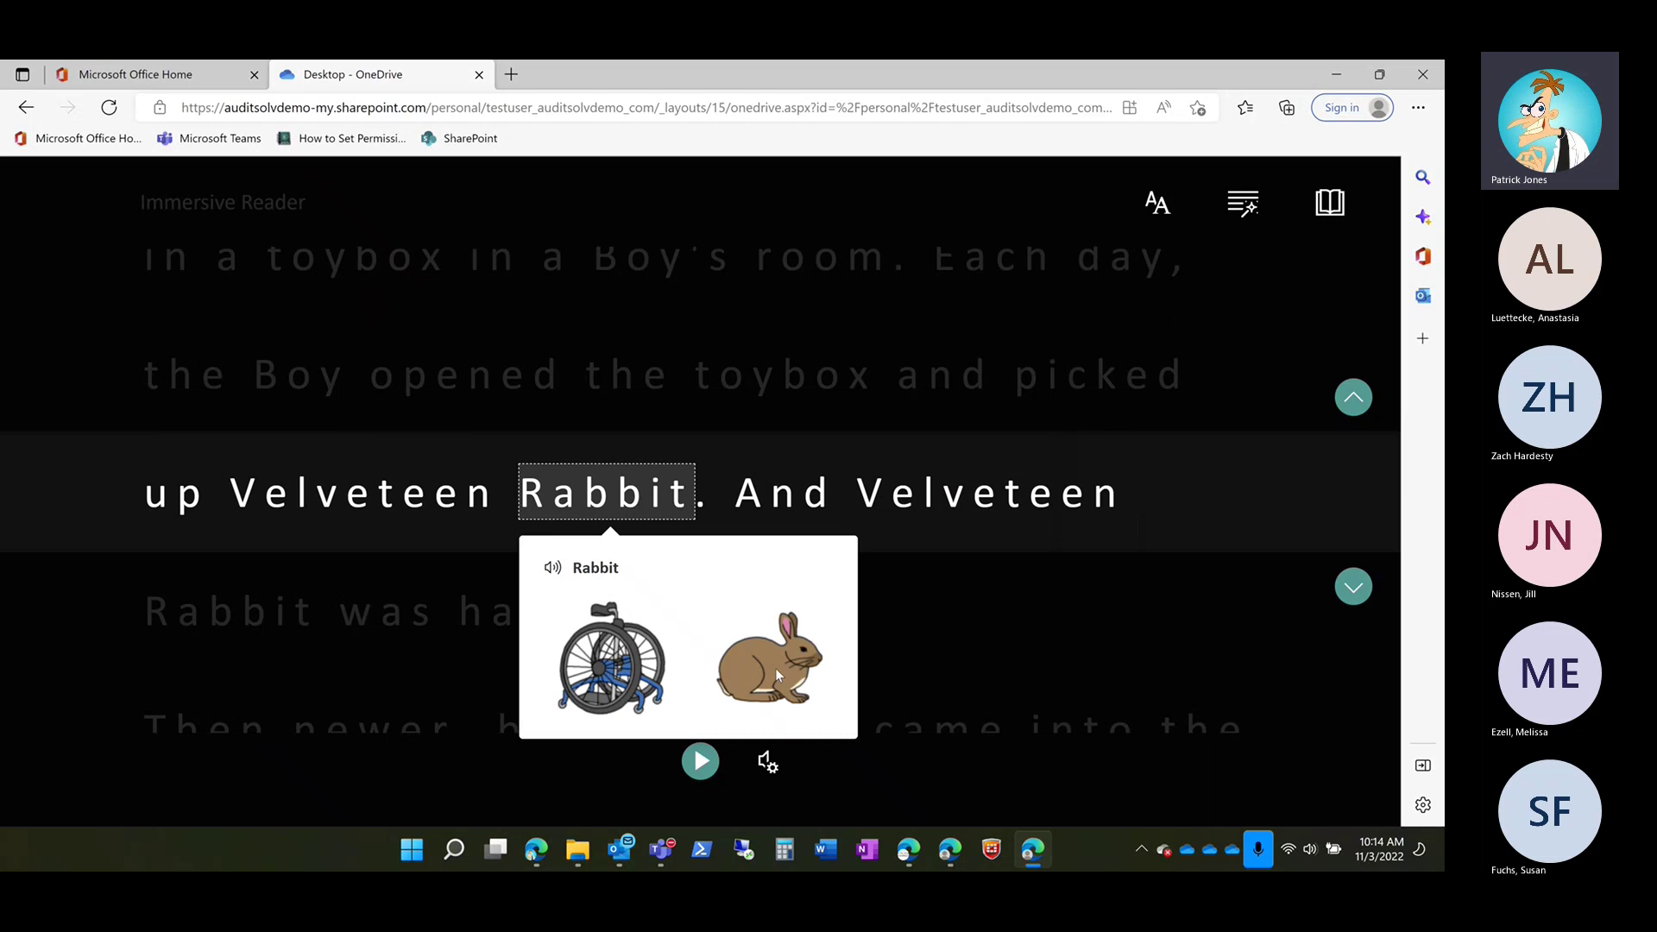
click(554, 569)
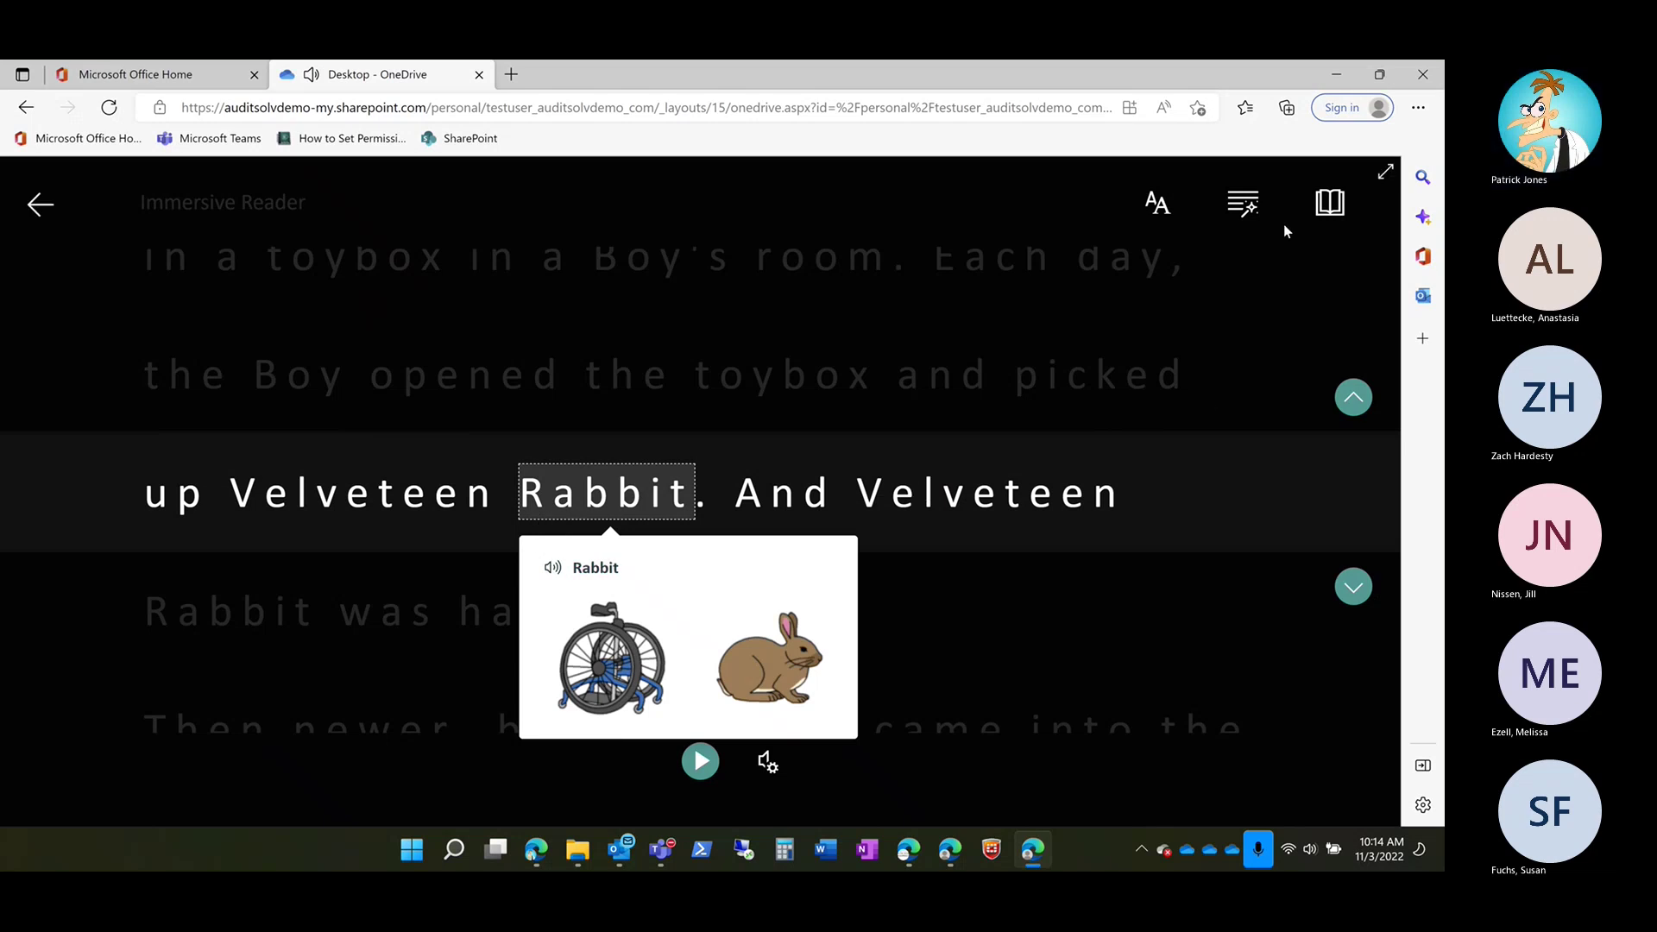
click(1033, 615)
Step: Set the reader's translation language to French (France)
click(1330, 202)
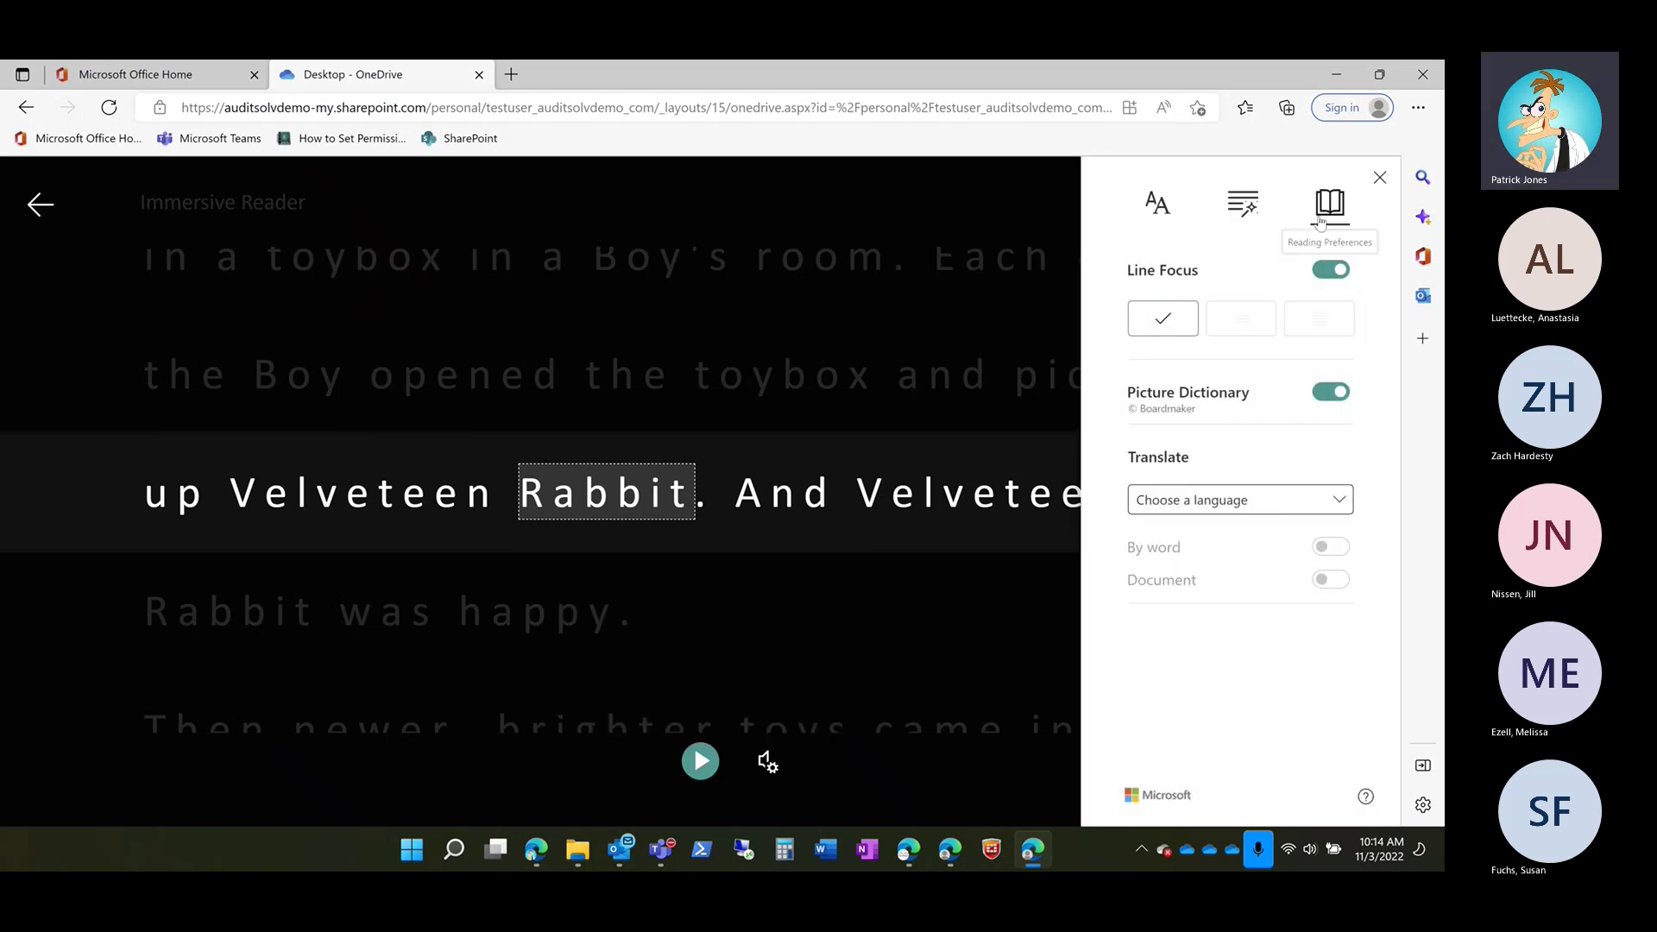
click(1336, 501)
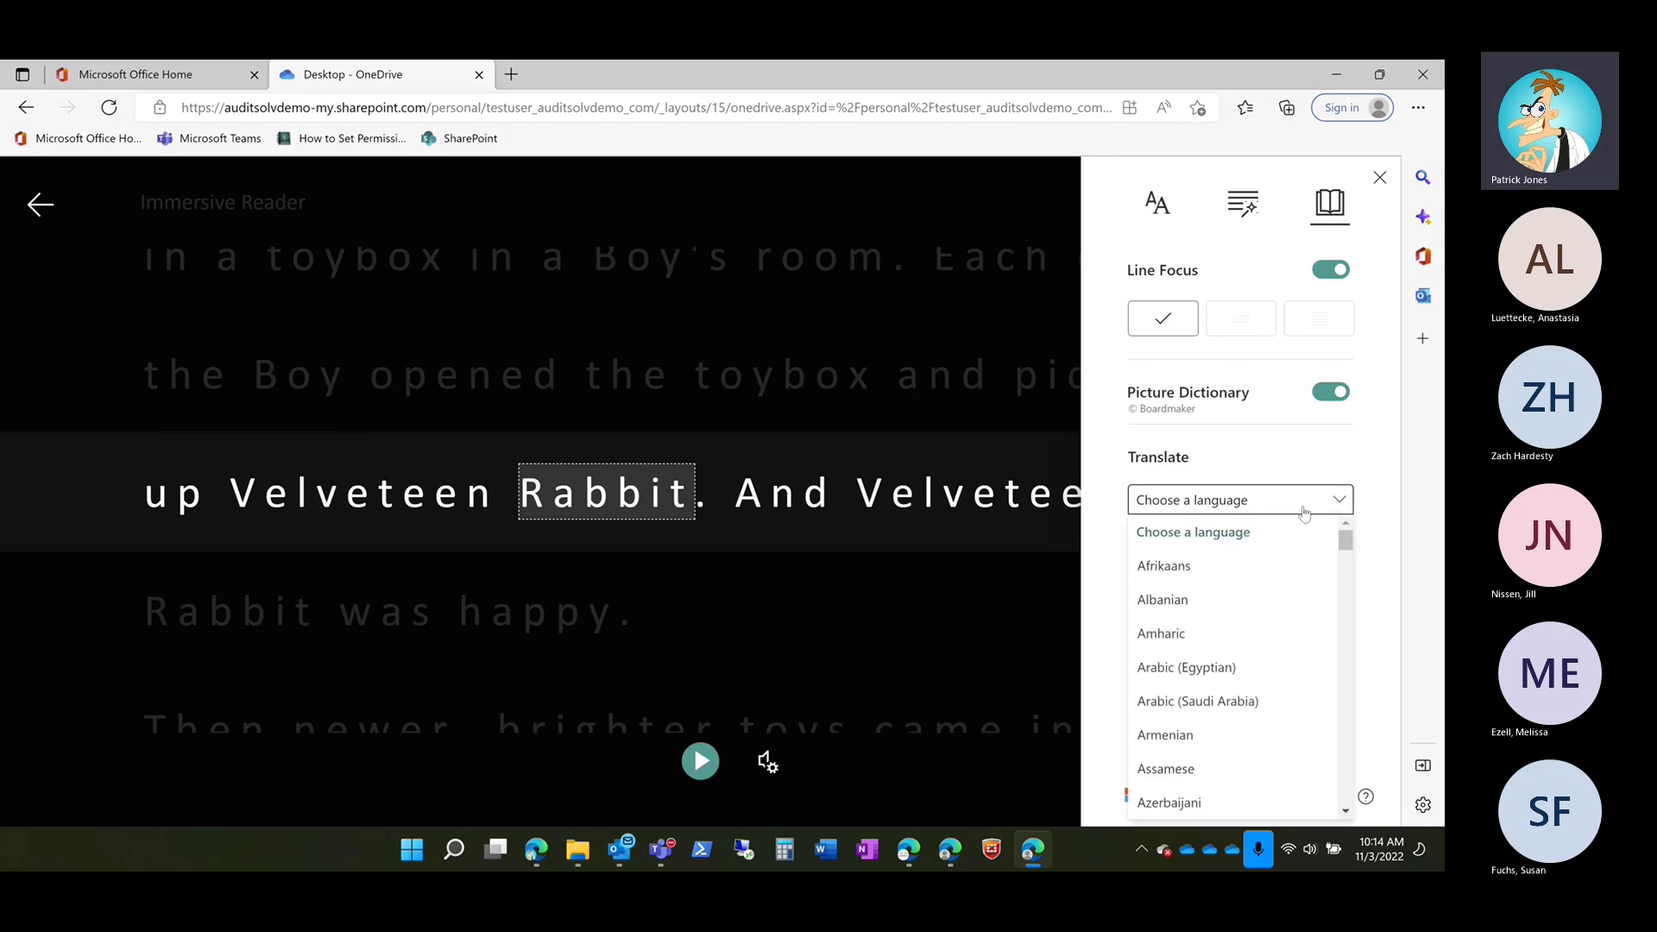
scroll(1260, 662, down, 2)
scroll(1259, 663, down, 5)
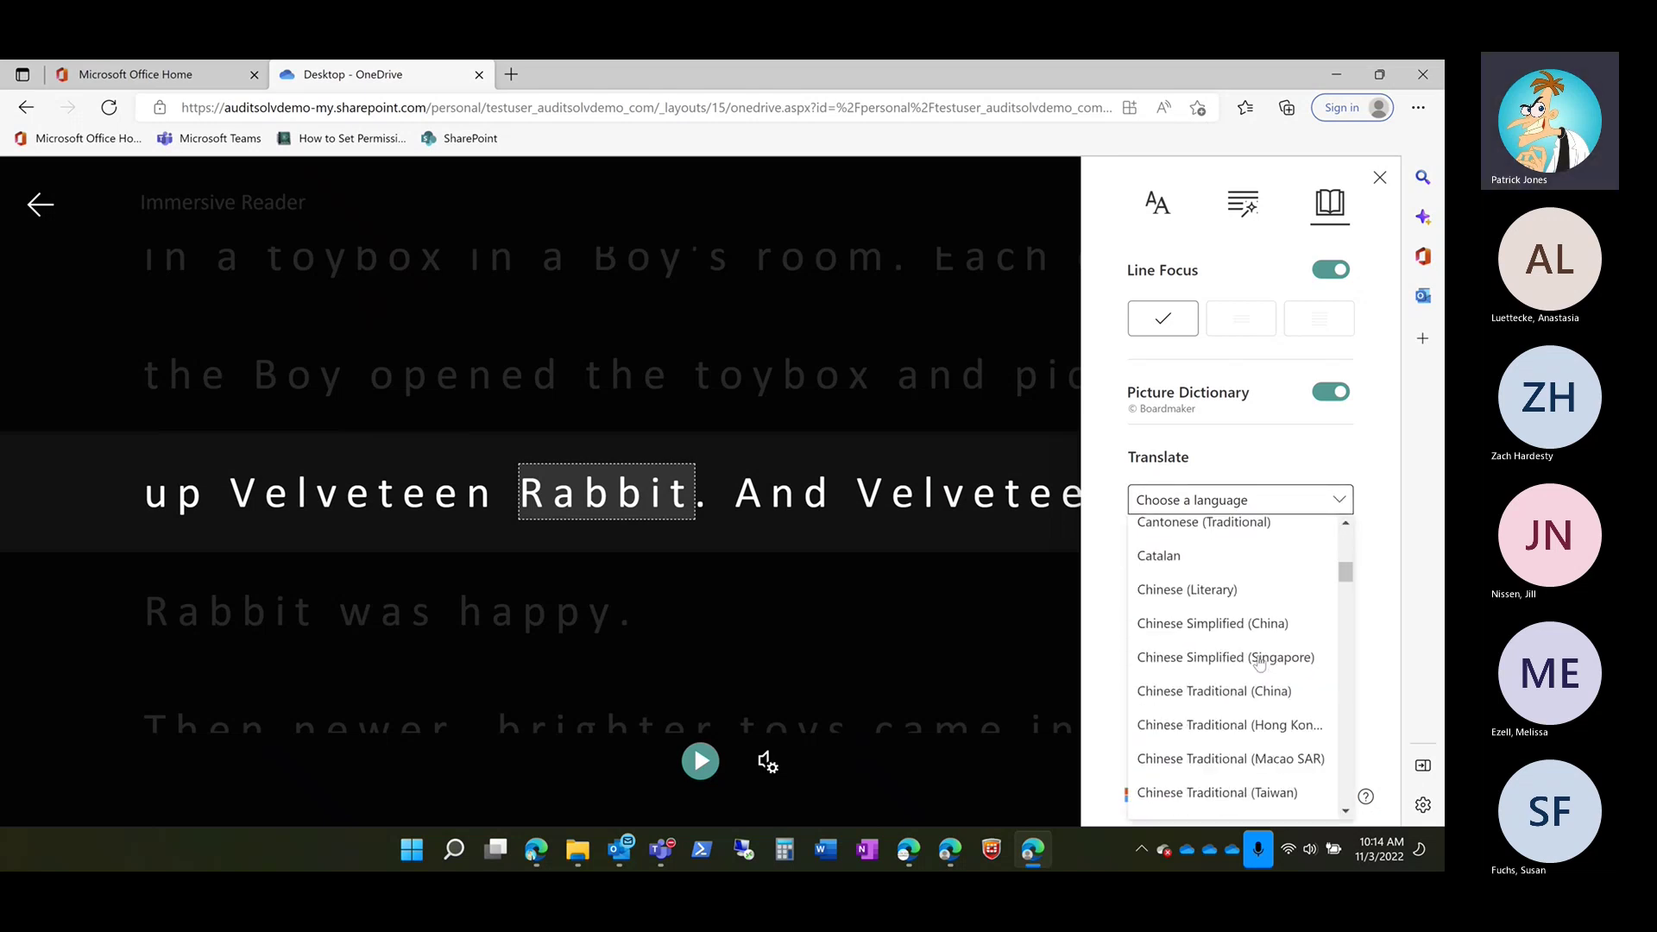
scroll(1259, 663, down, 8)
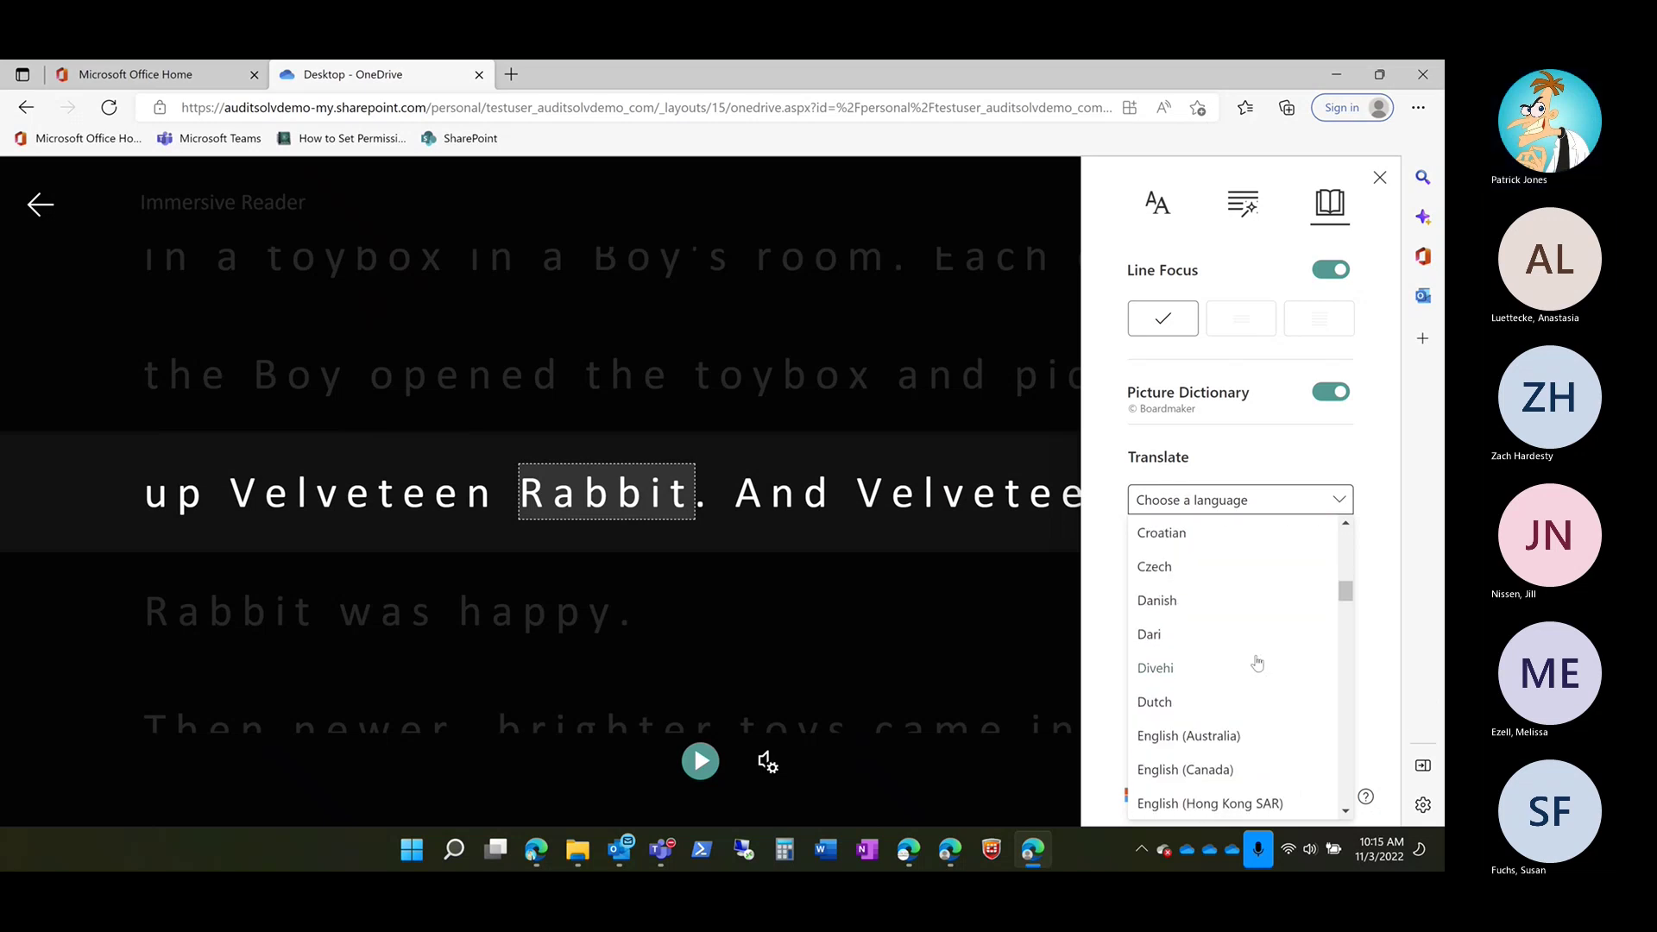
scroll(1253, 660, down, 4)
scroll(1231, 613, up, 3)
click(1180, 594)
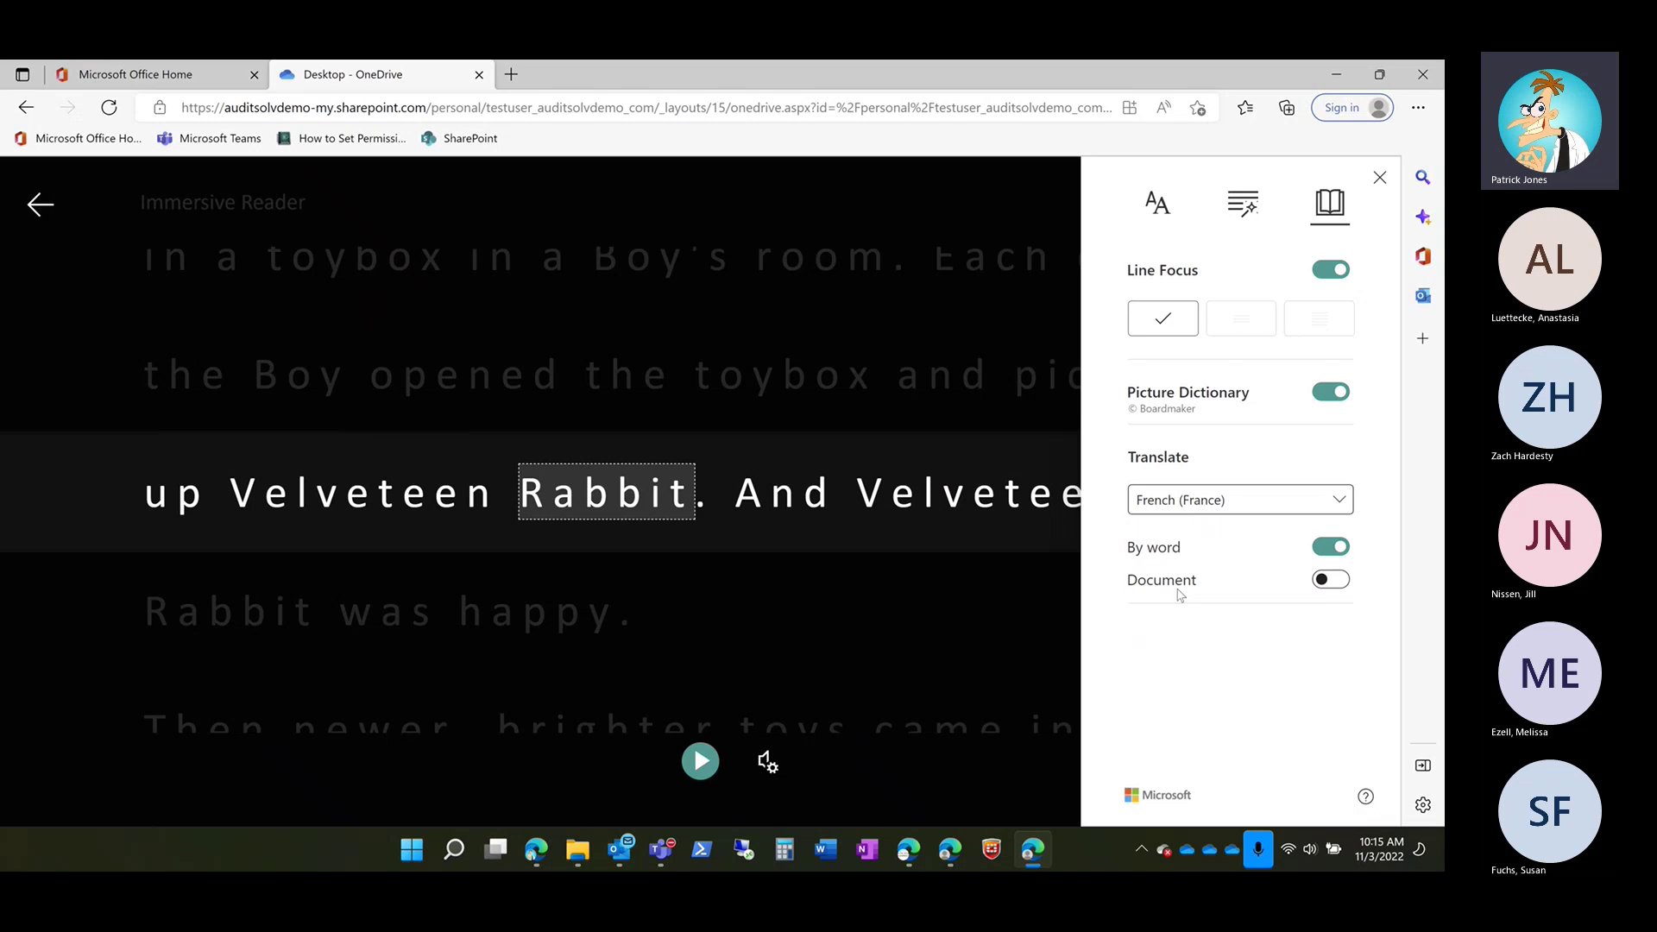
Step: Show the French translation of the word "Rabbit", listen to it, and close the word card
click(596, 498)
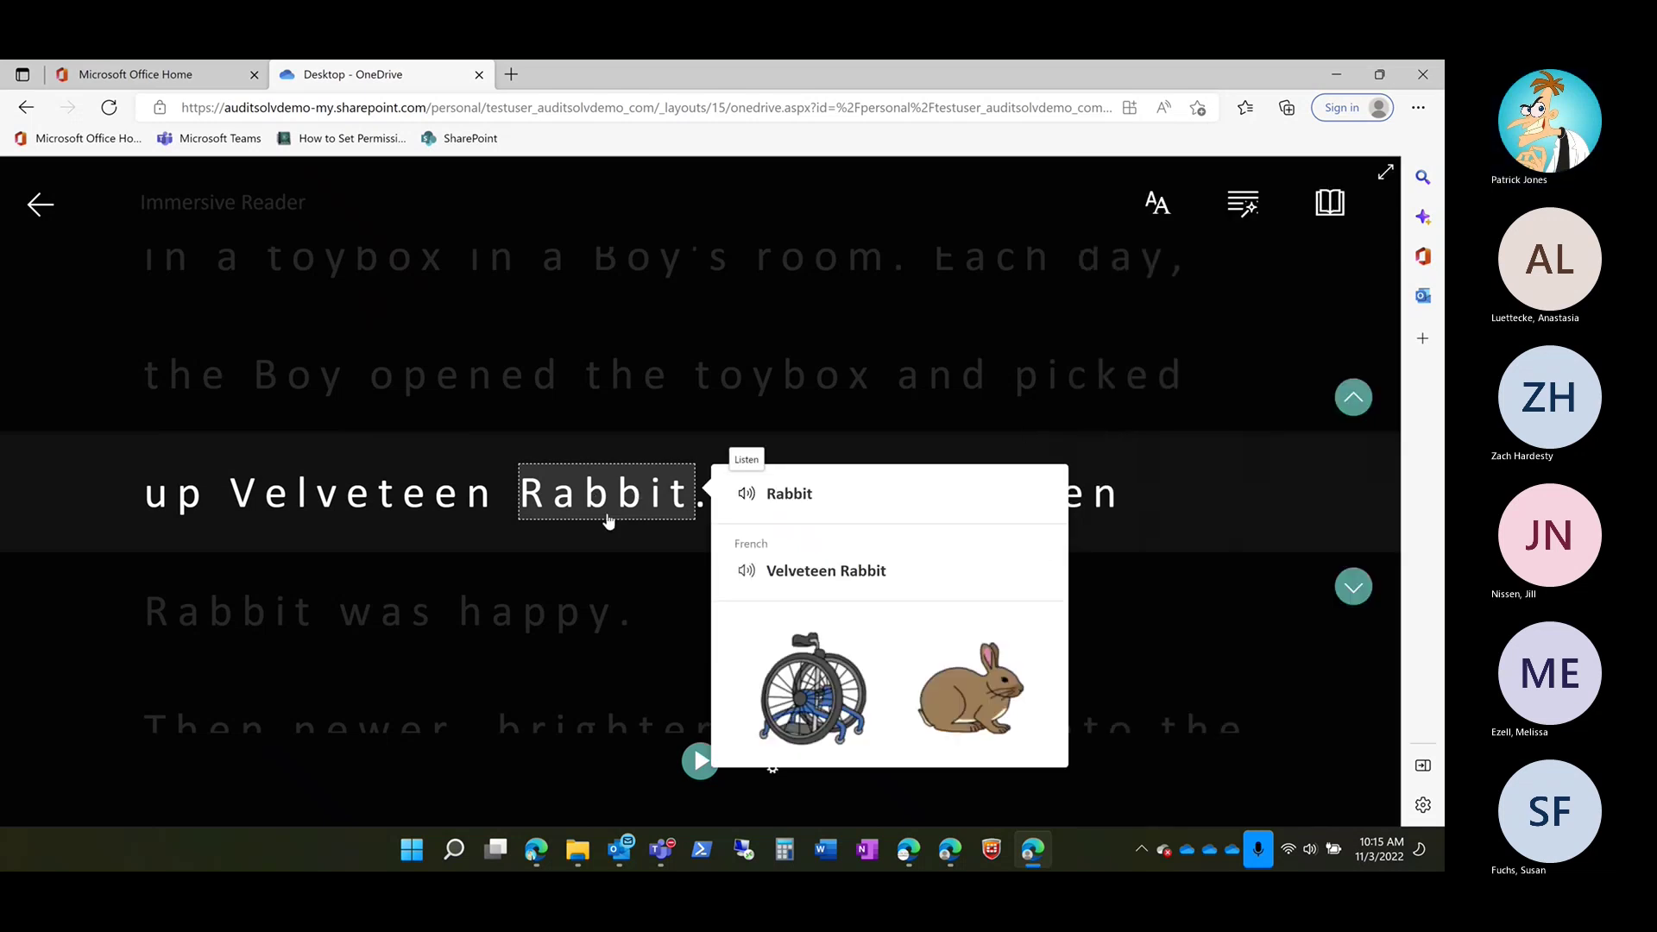
click(746, 575)
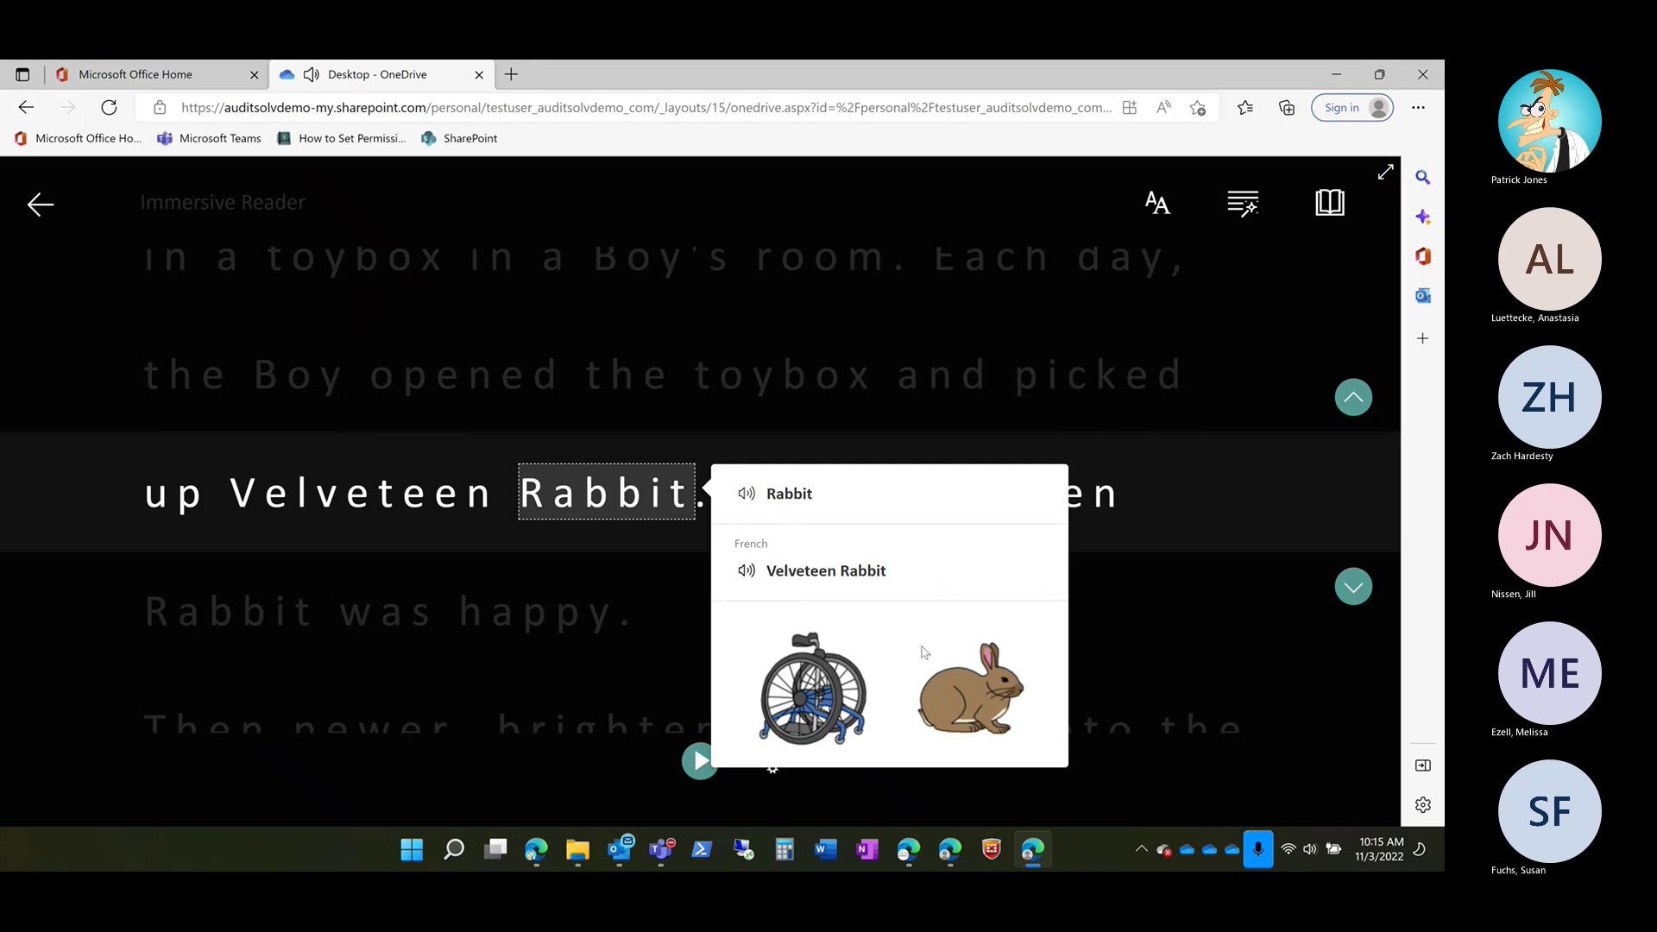
click(1234, 464)
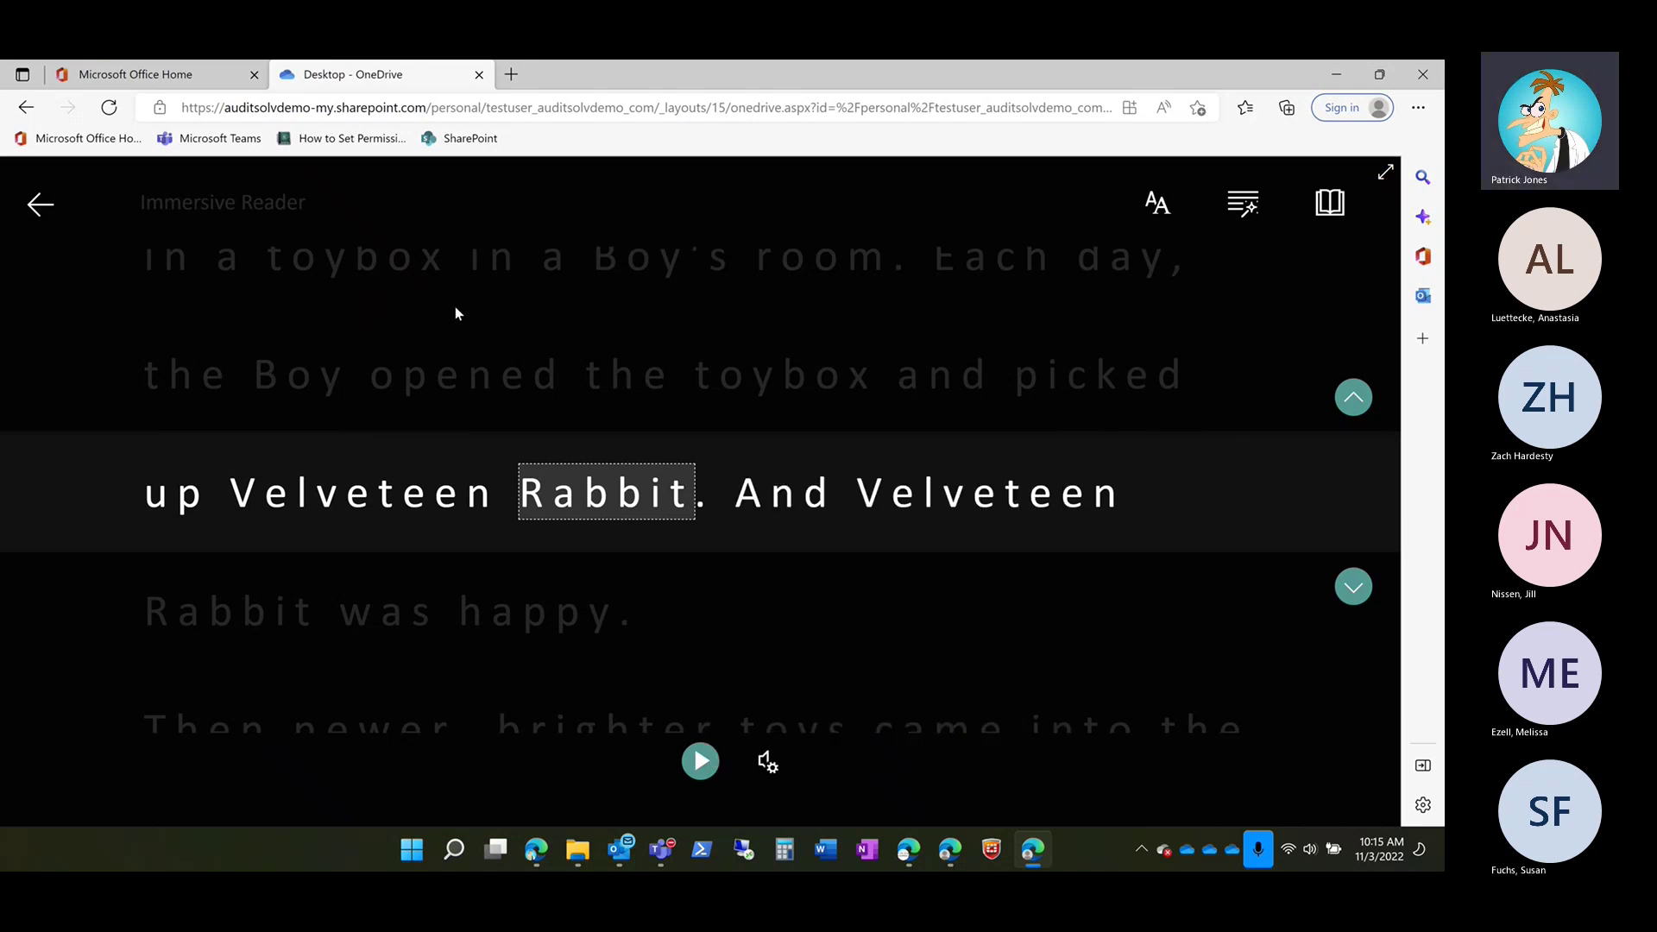
Step: Exit Immersive Reader, return to My files, and show the list of recent files
click(41, 207)
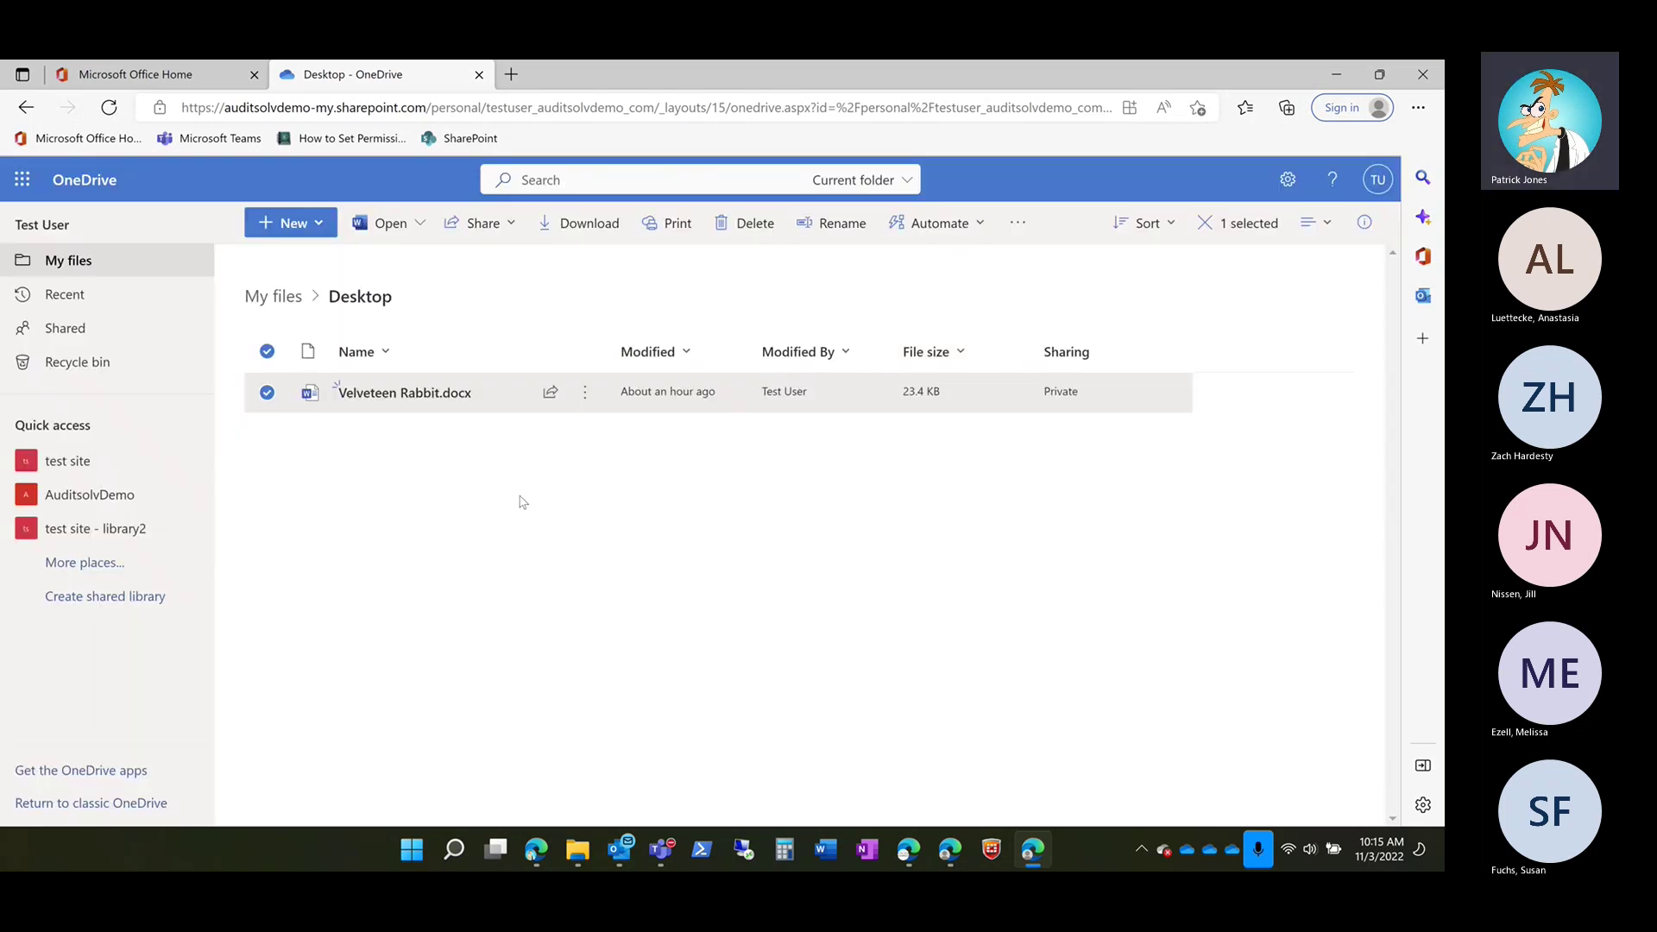
mouse_move(575, 407)
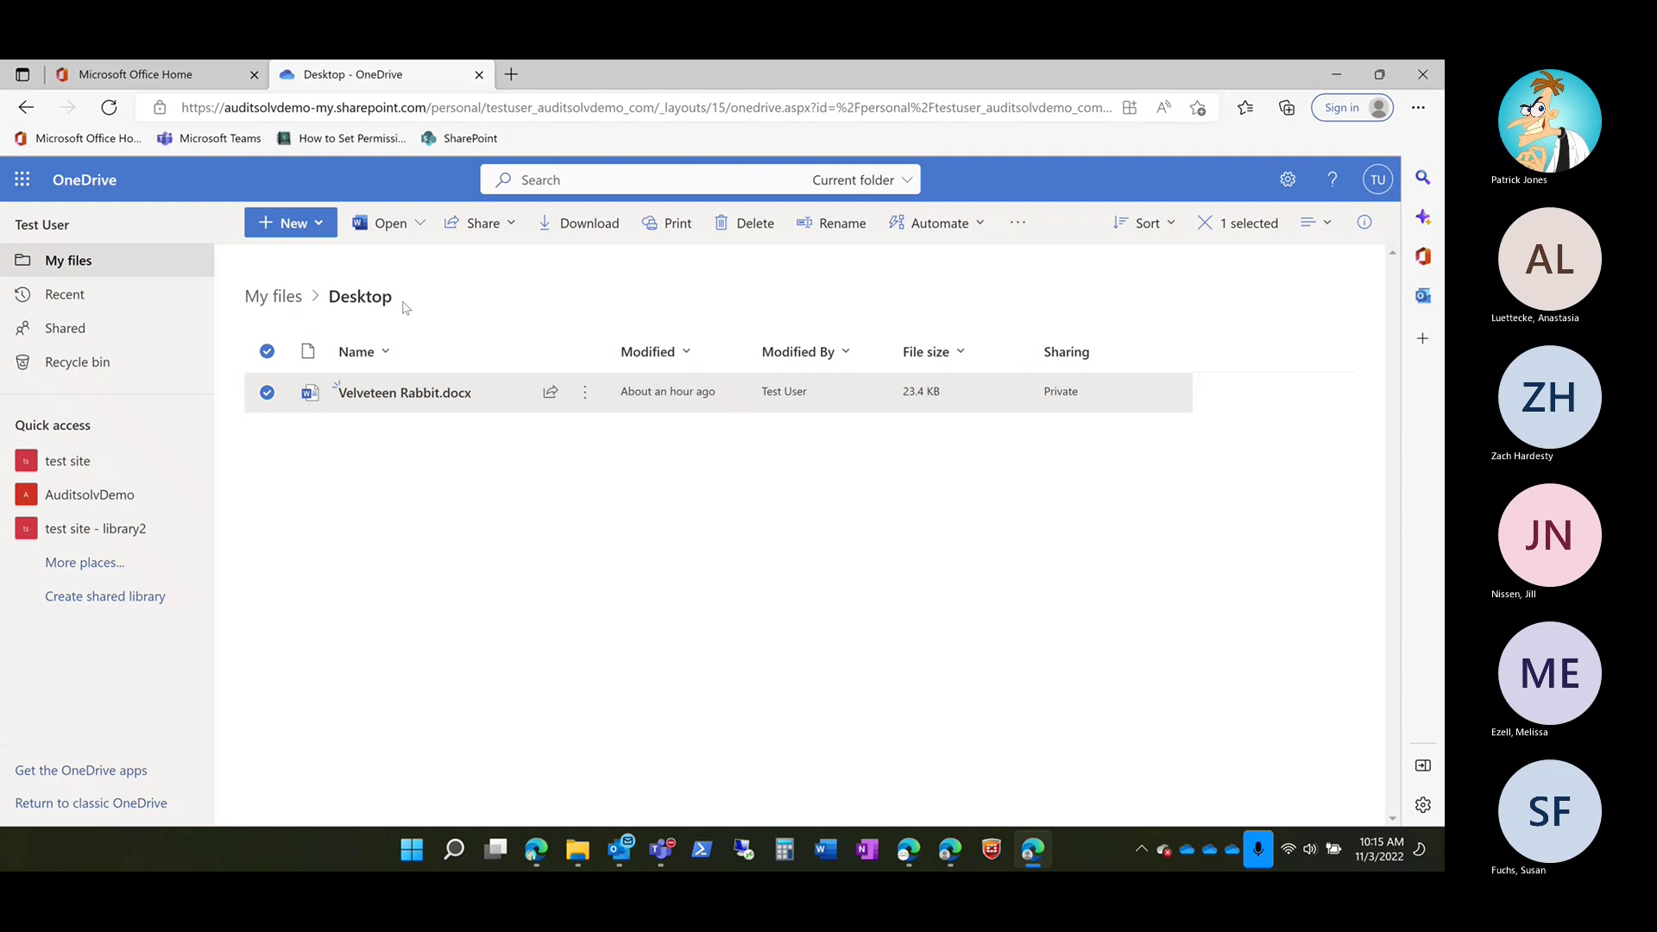
click(263, 302)
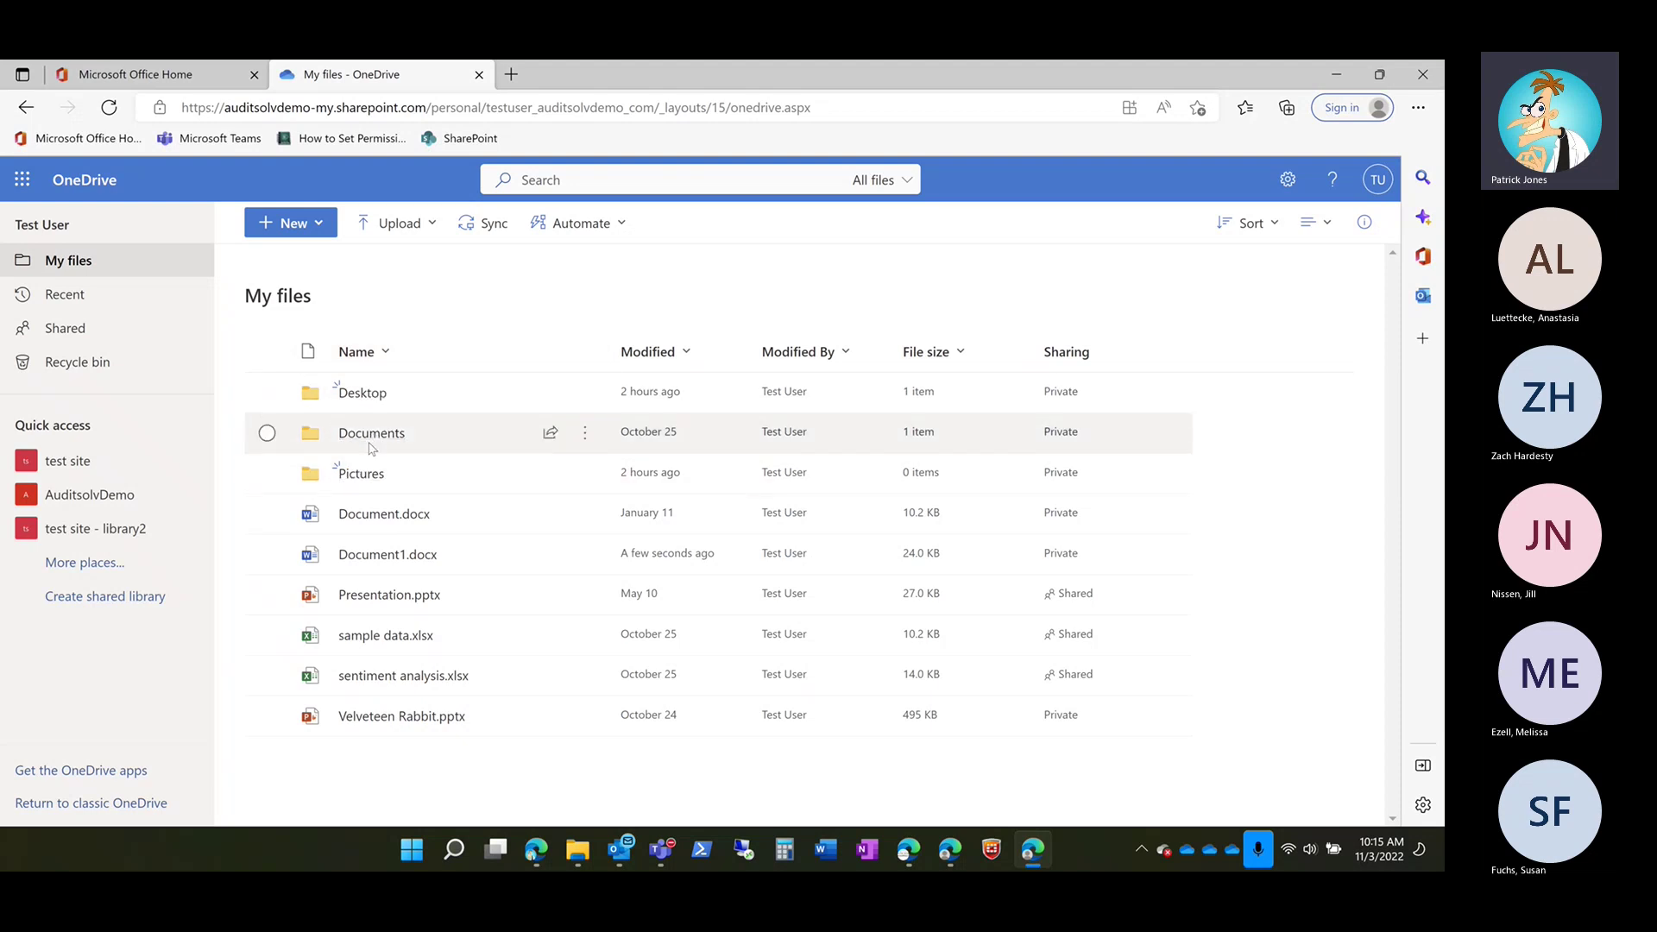
click(90, 301)
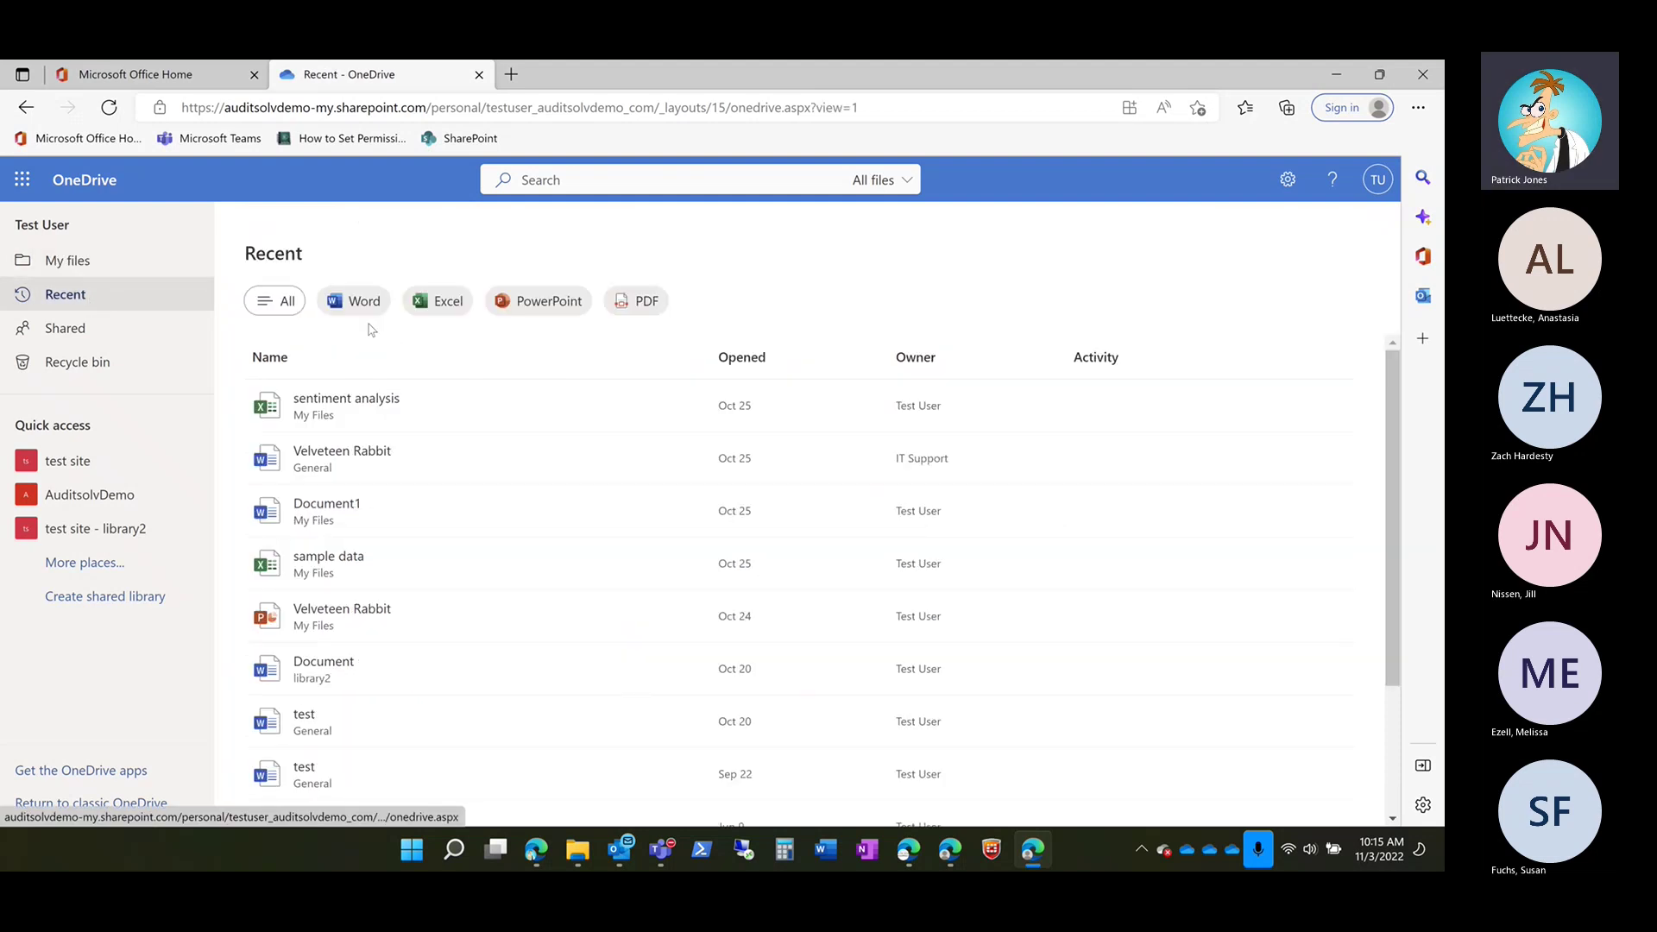
Step: Filter the recent files to PDF and PowerPoint in turn, and show all file types again
click(643, 312)
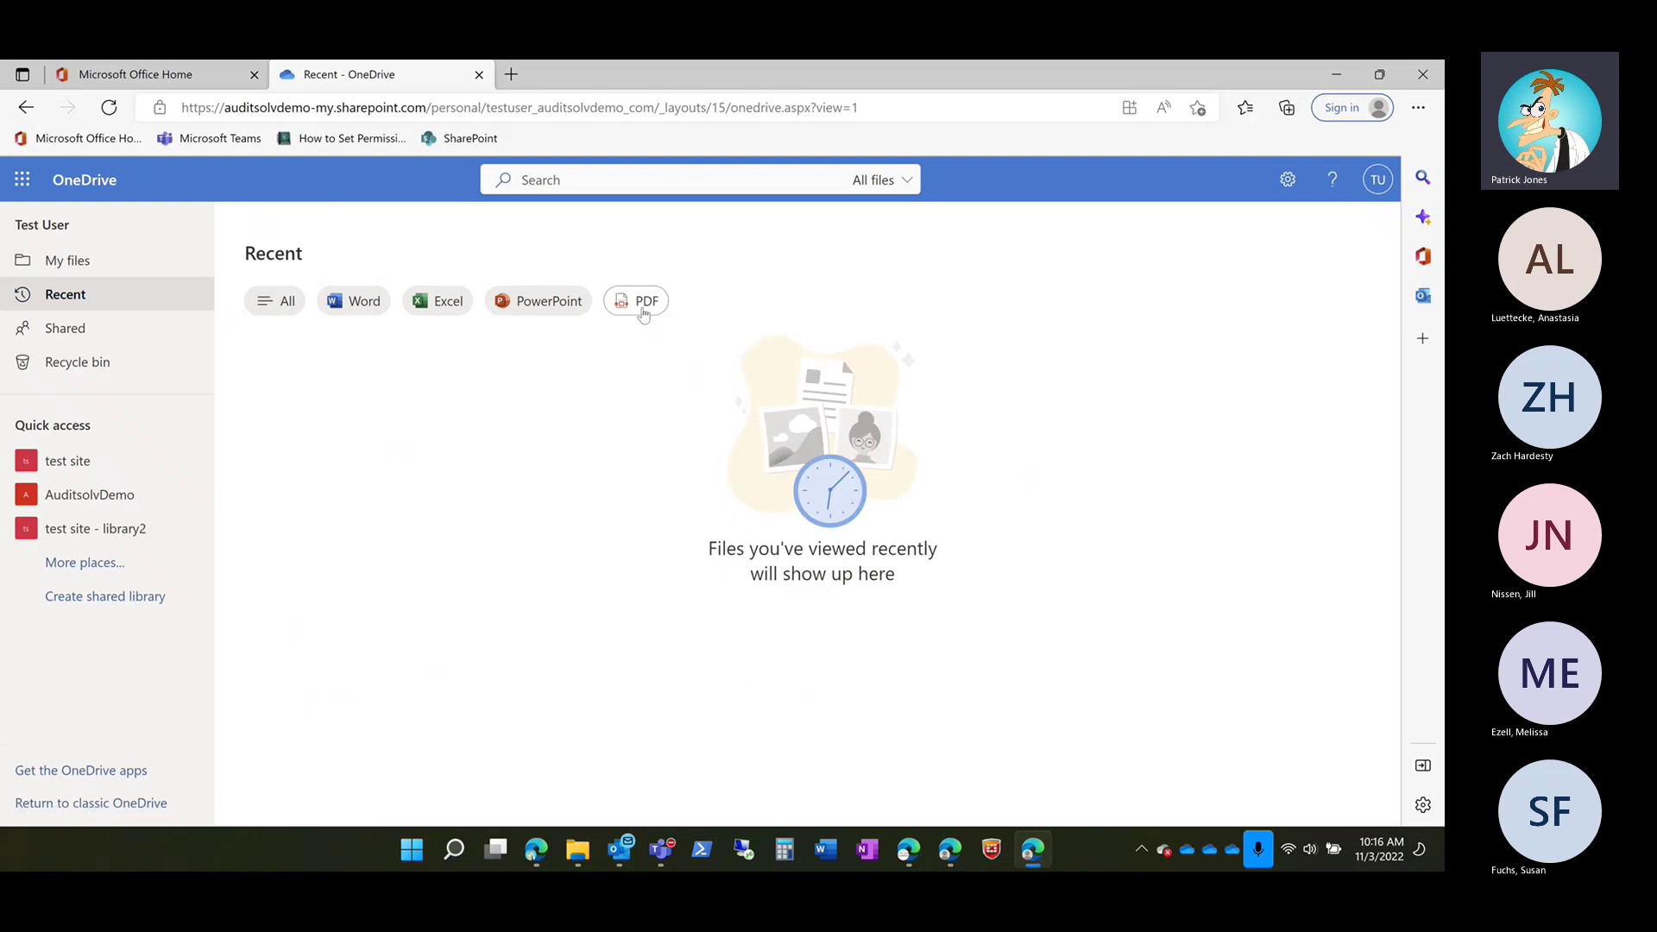
click(543, 307)
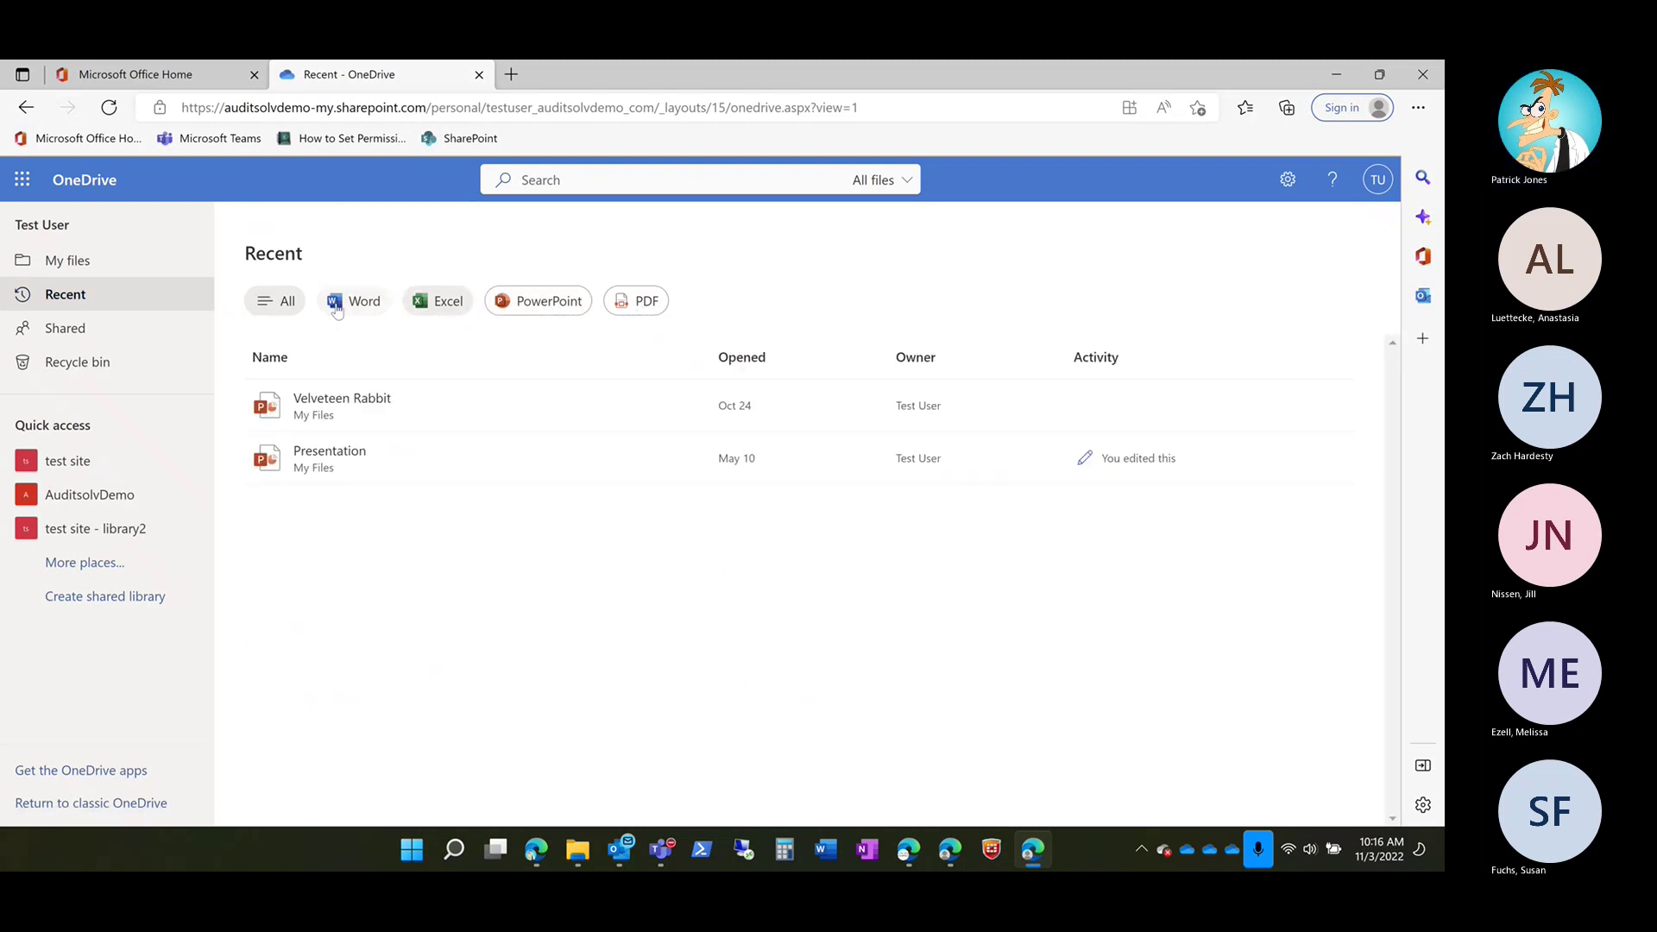
click(272, 306)
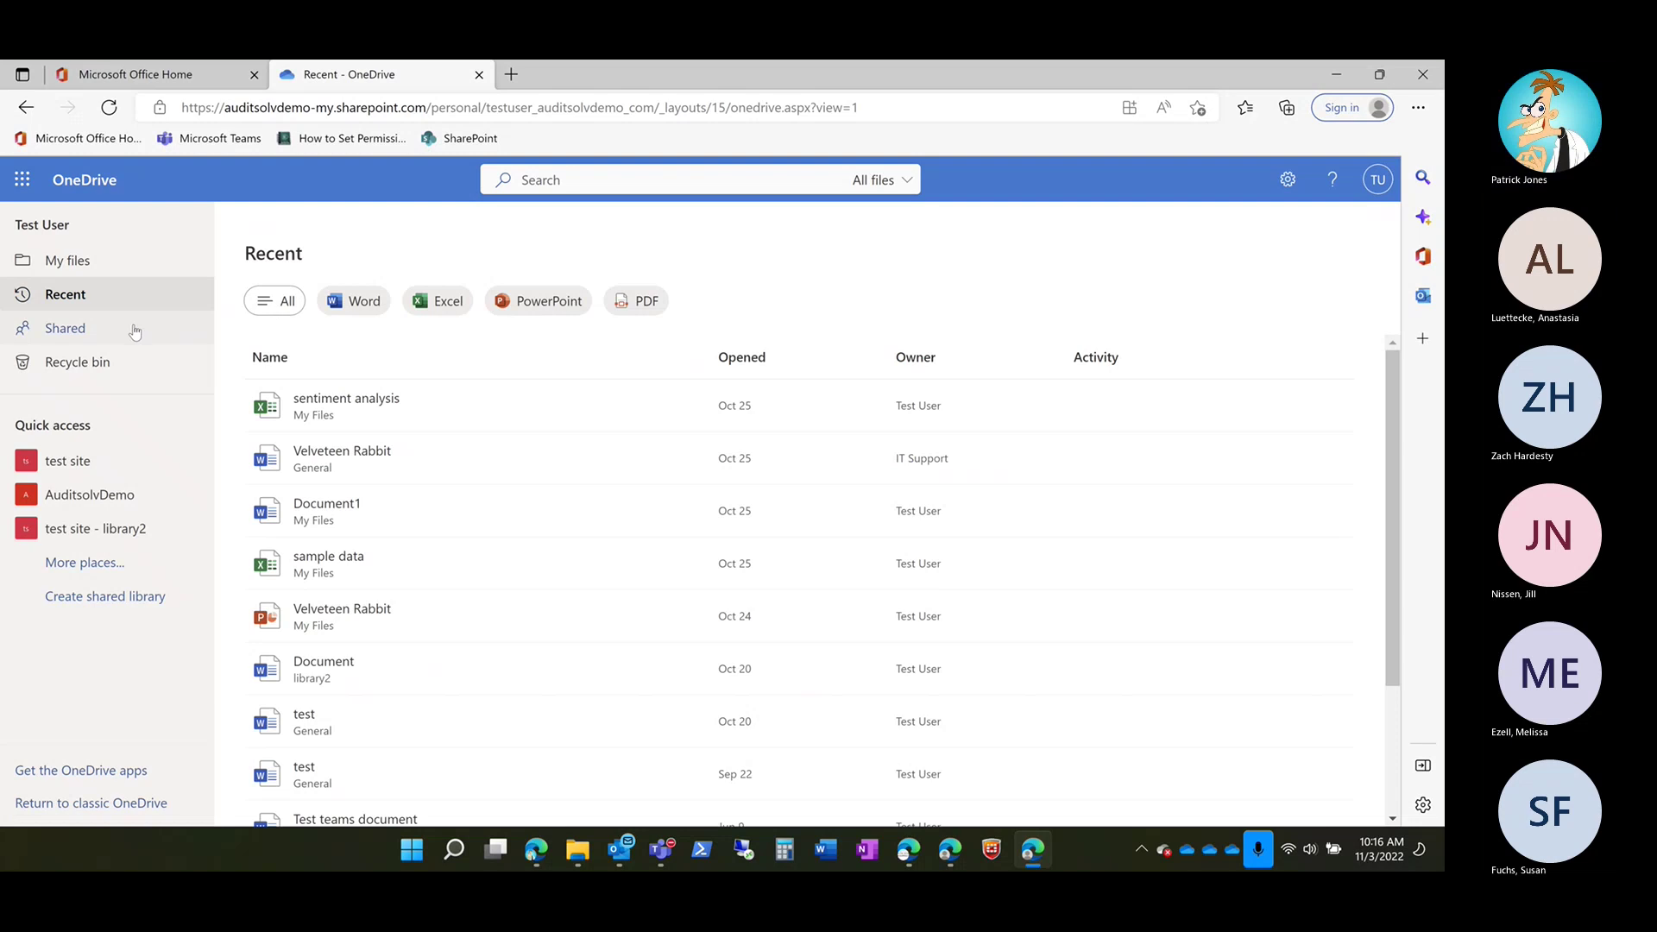
Step: View the shared files, checking those shared by you and those shared with you
click(75, 332)
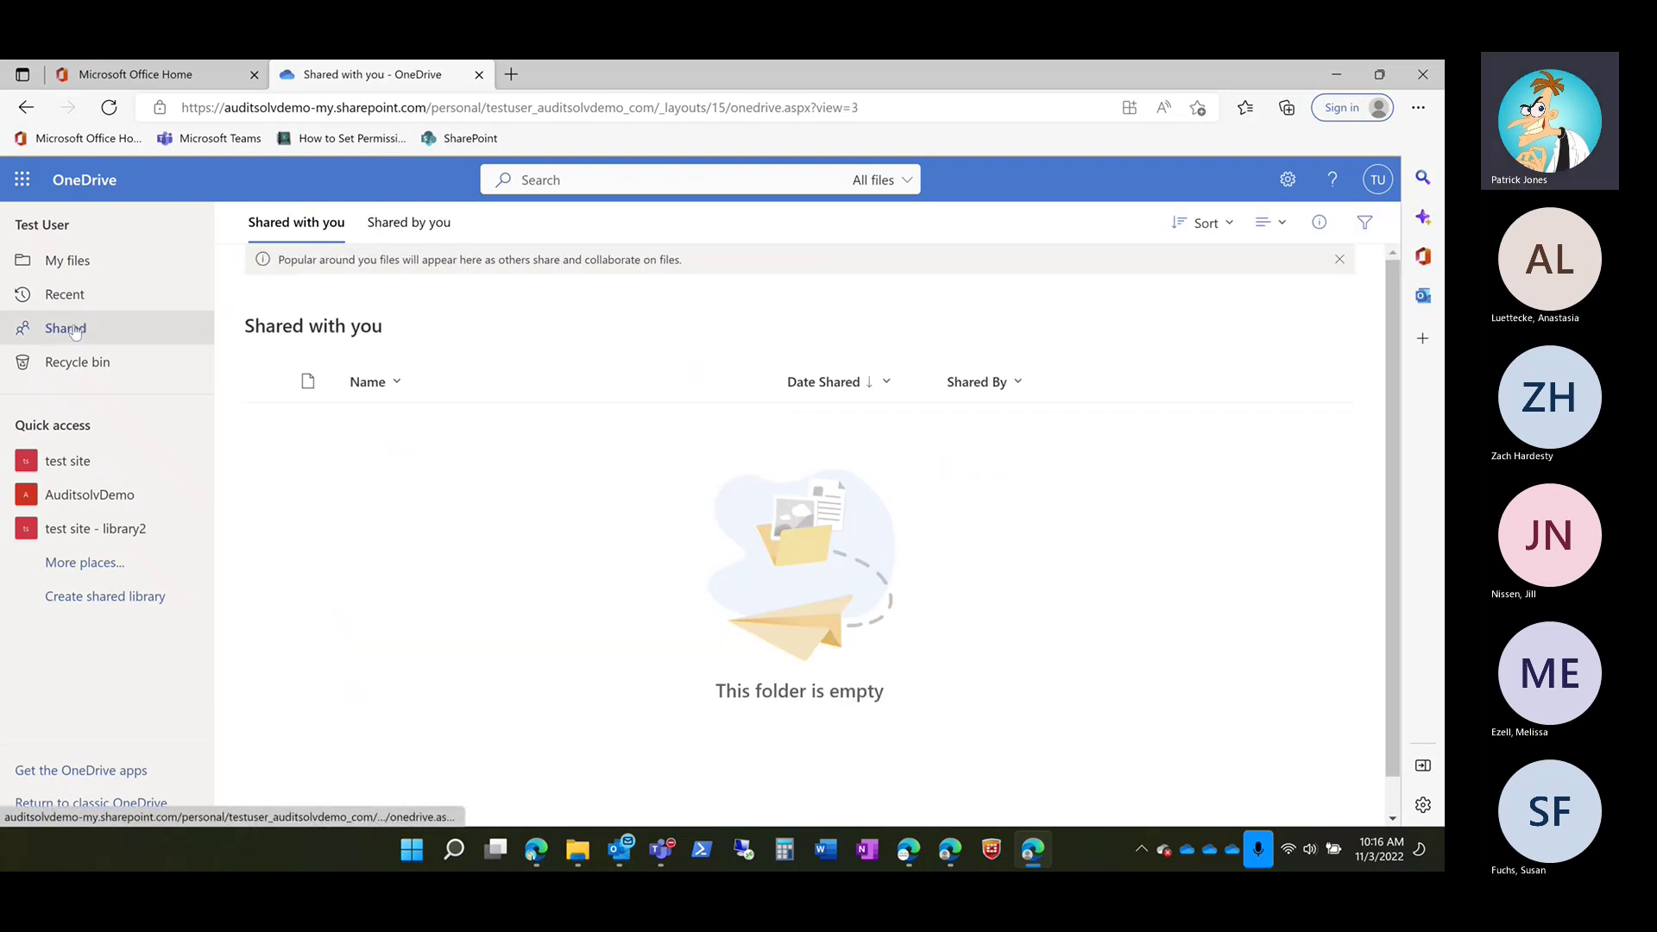
click(431, 225)
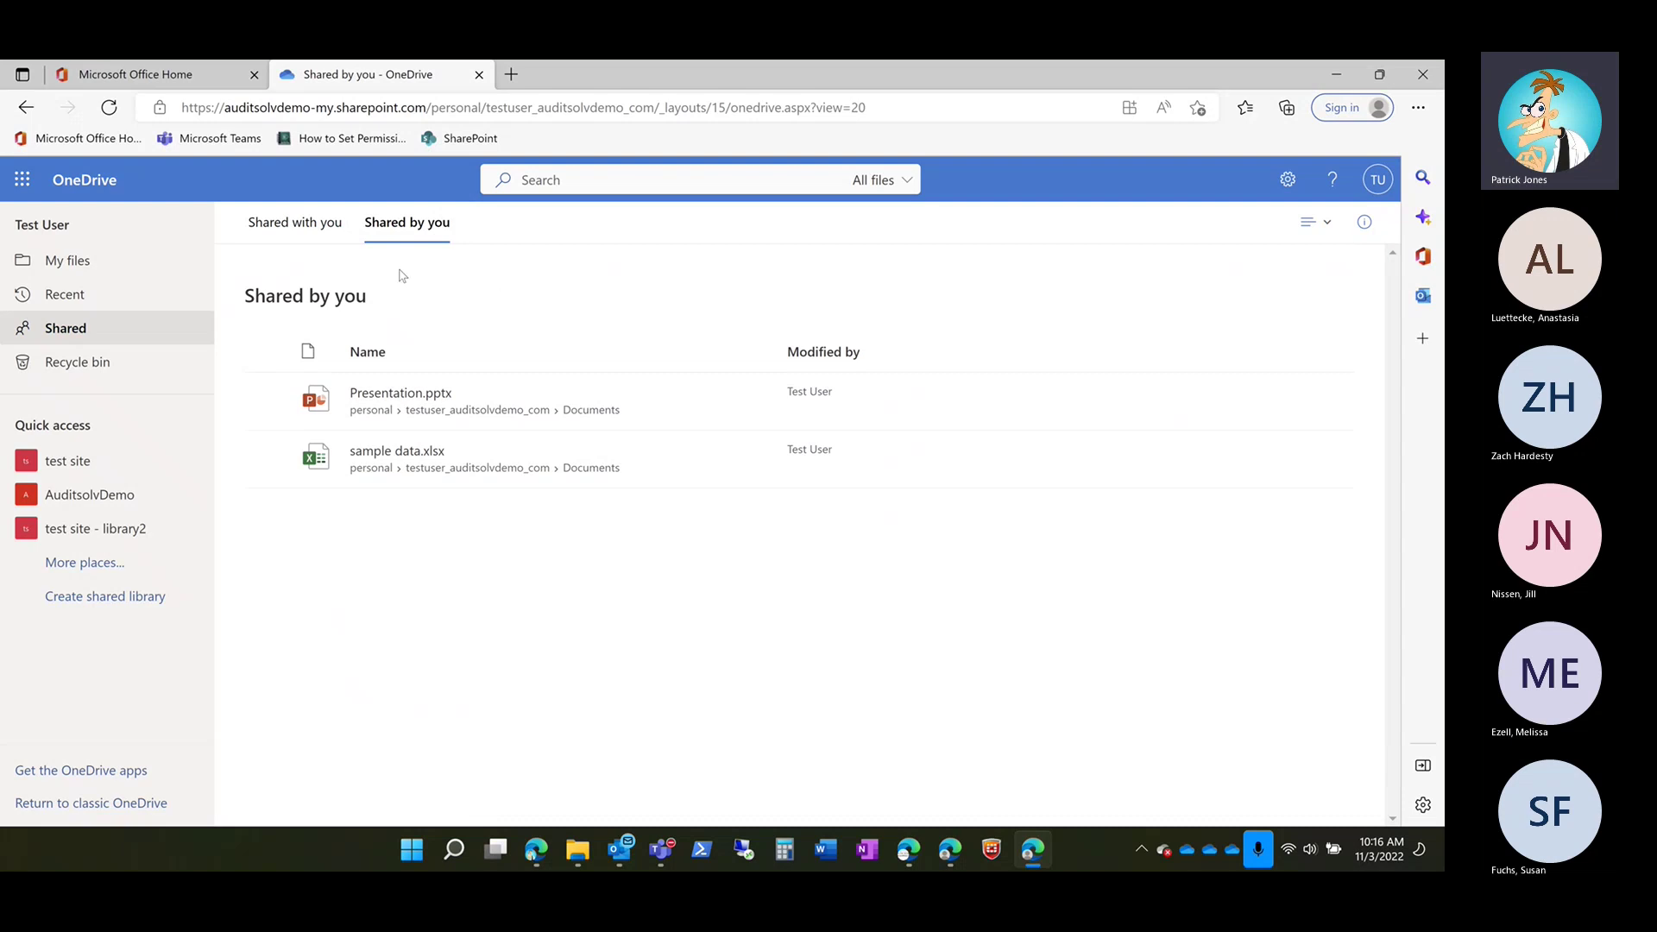
click(295, 222)
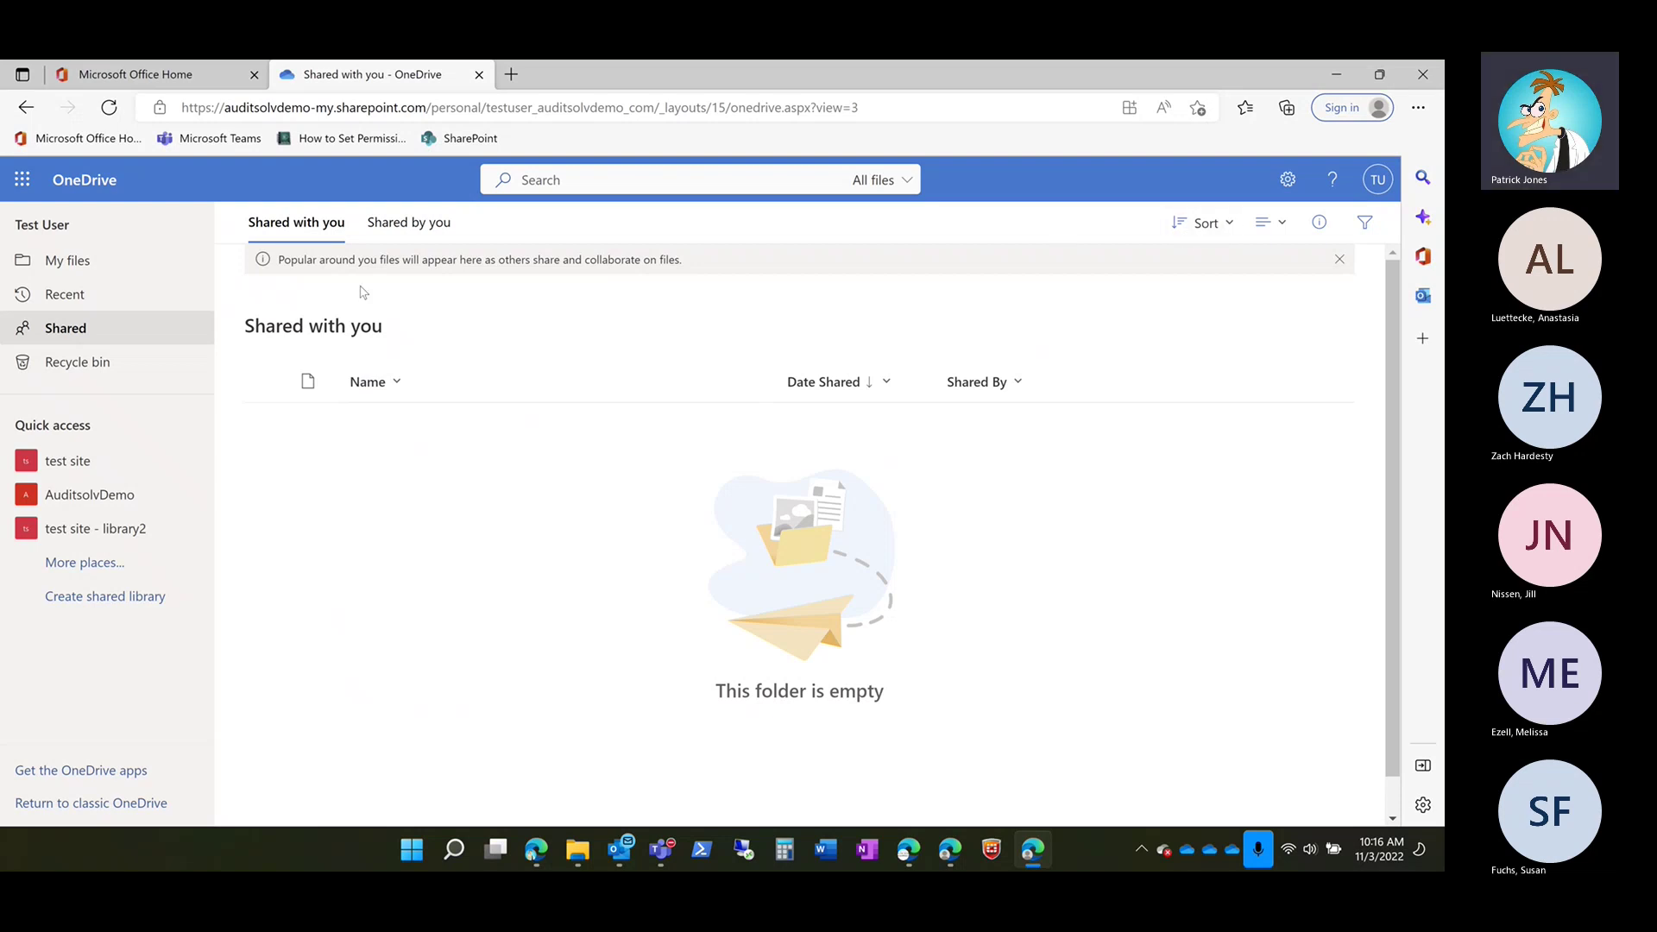
Step: Return to My files and display its contents as a Compact List
click(69, 261)
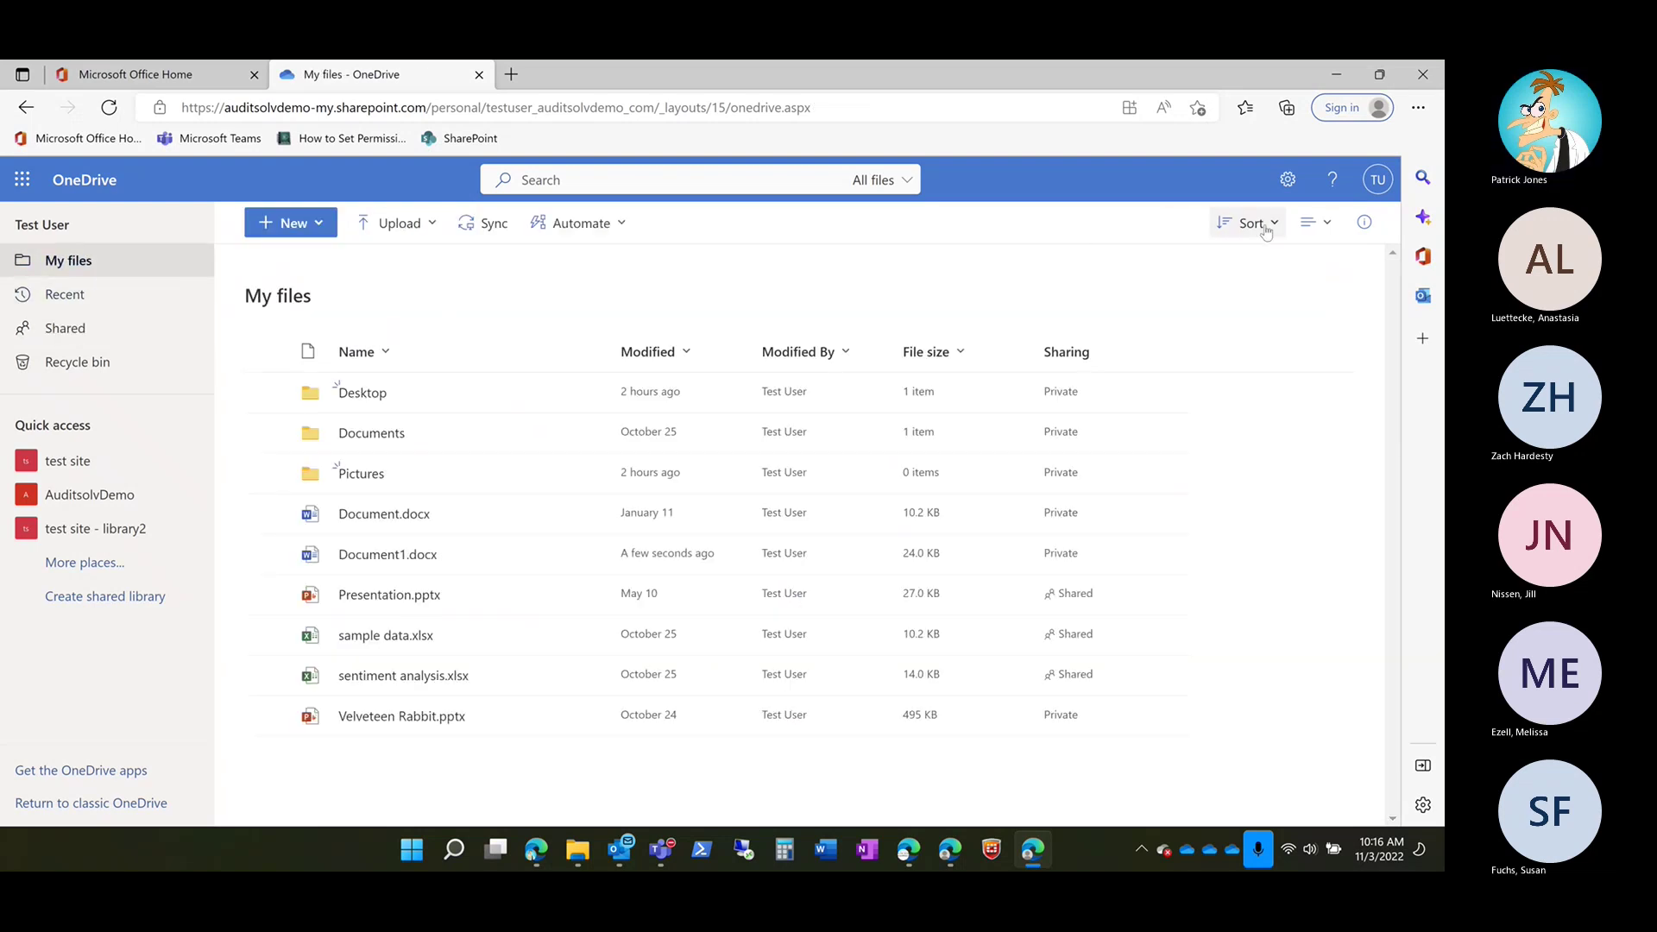
click(1325, 226)
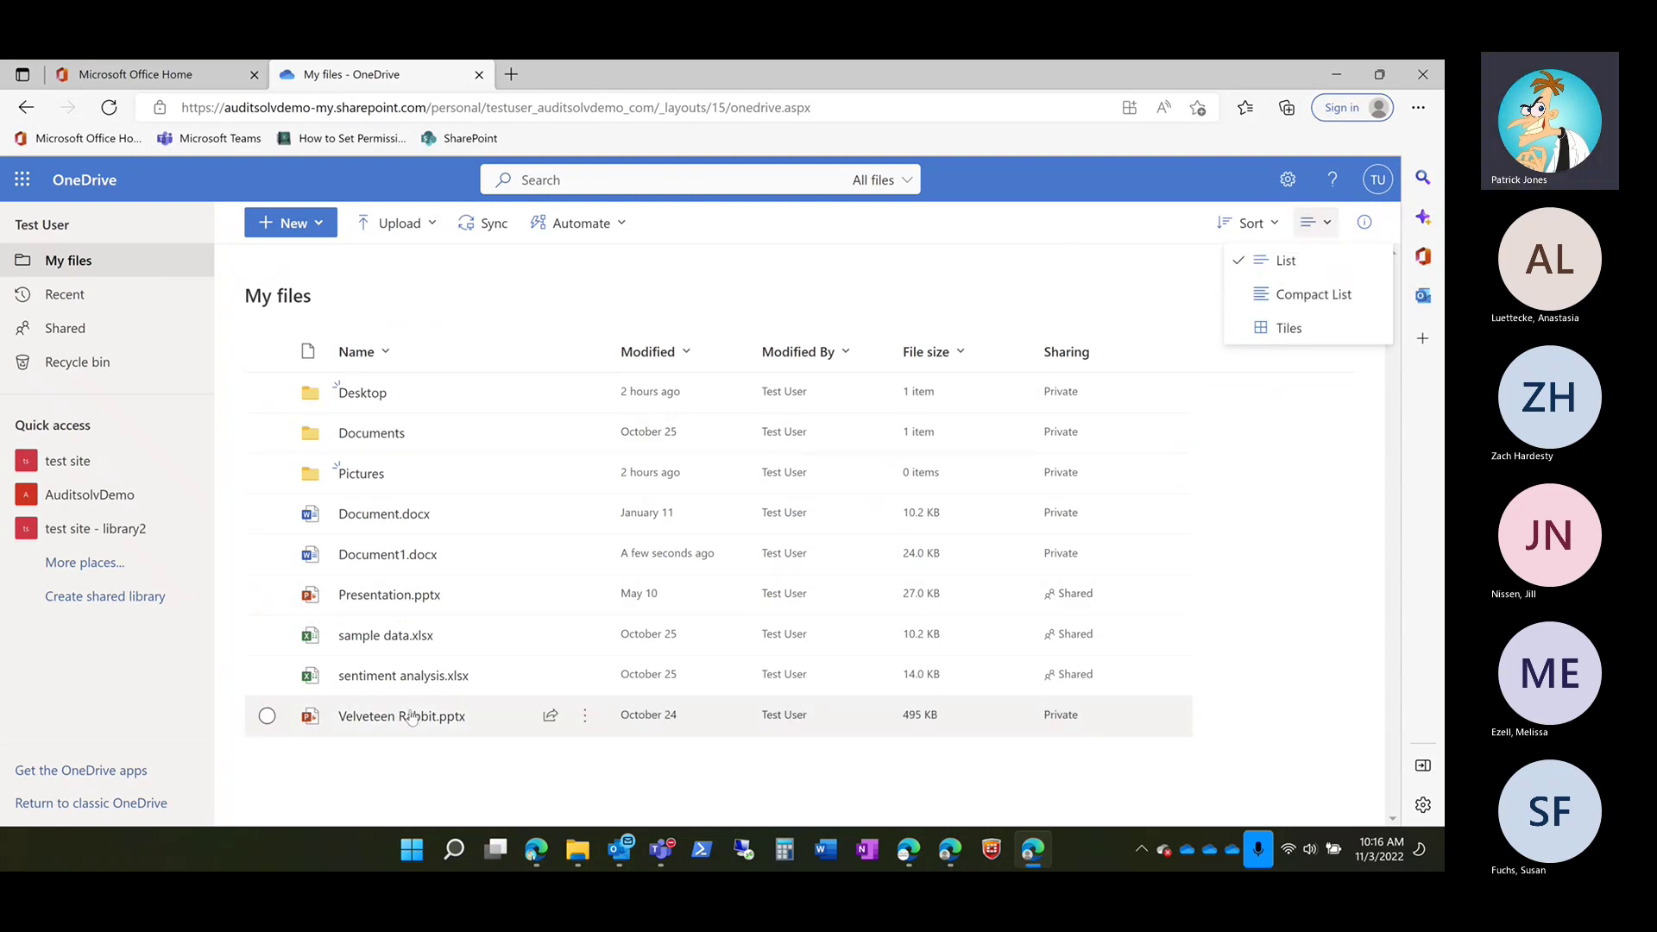
click(1282, 296)
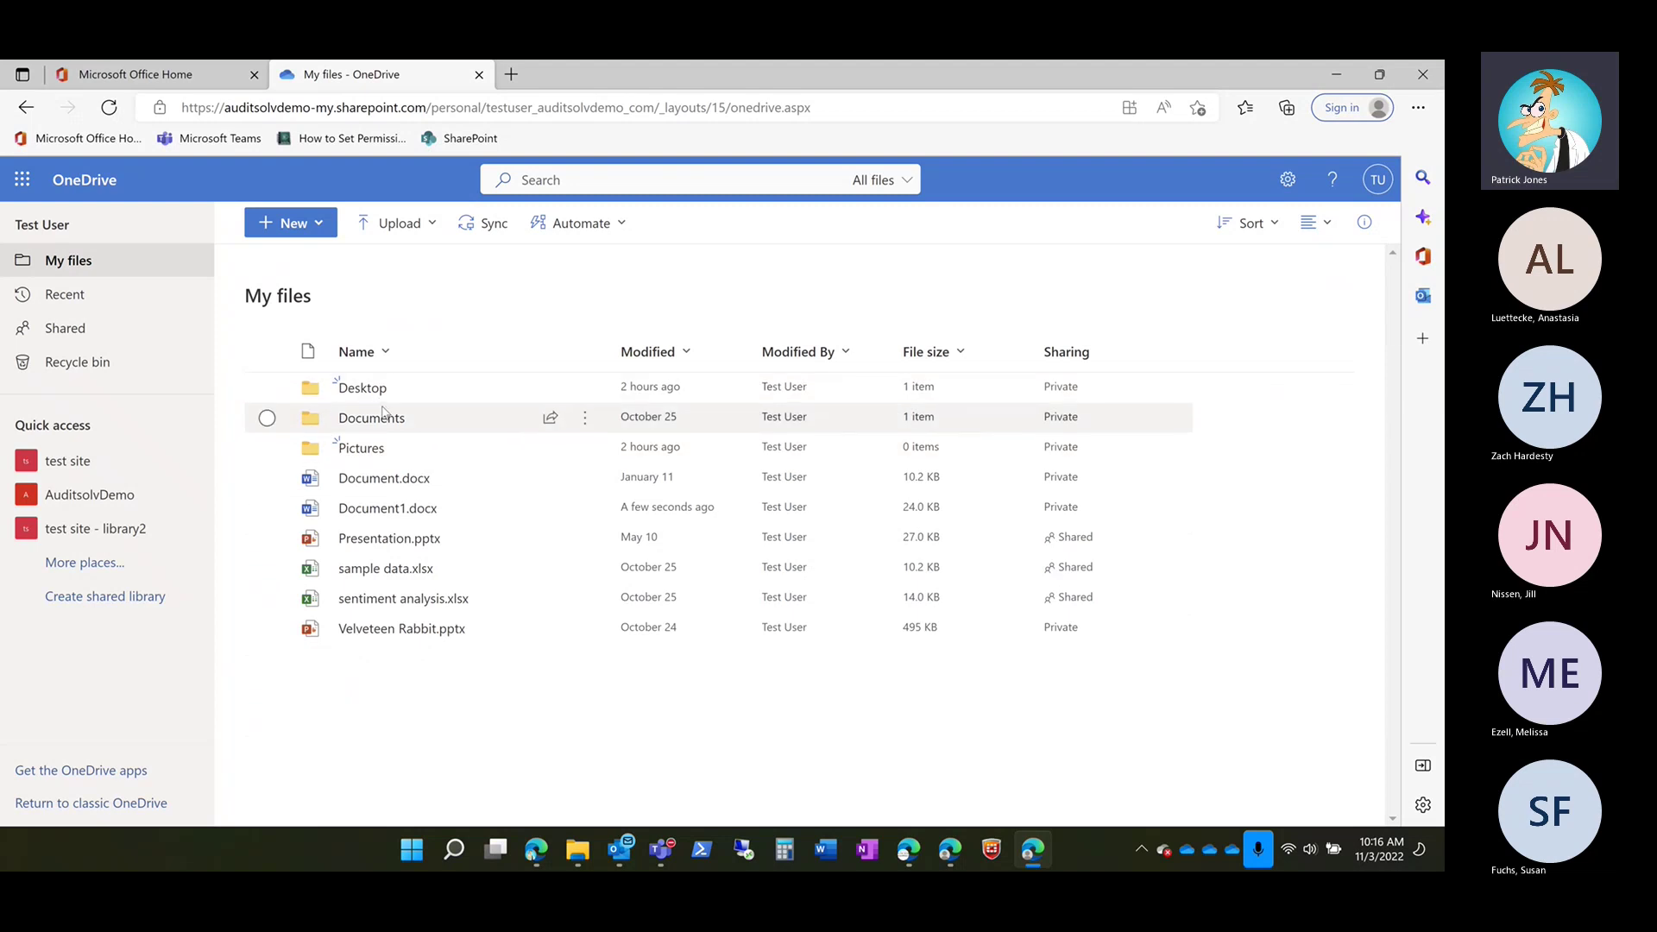
Step: Preview My files in the Tiles view, and switch back to Compact List
click(1328, 230)
click(1289, 328)
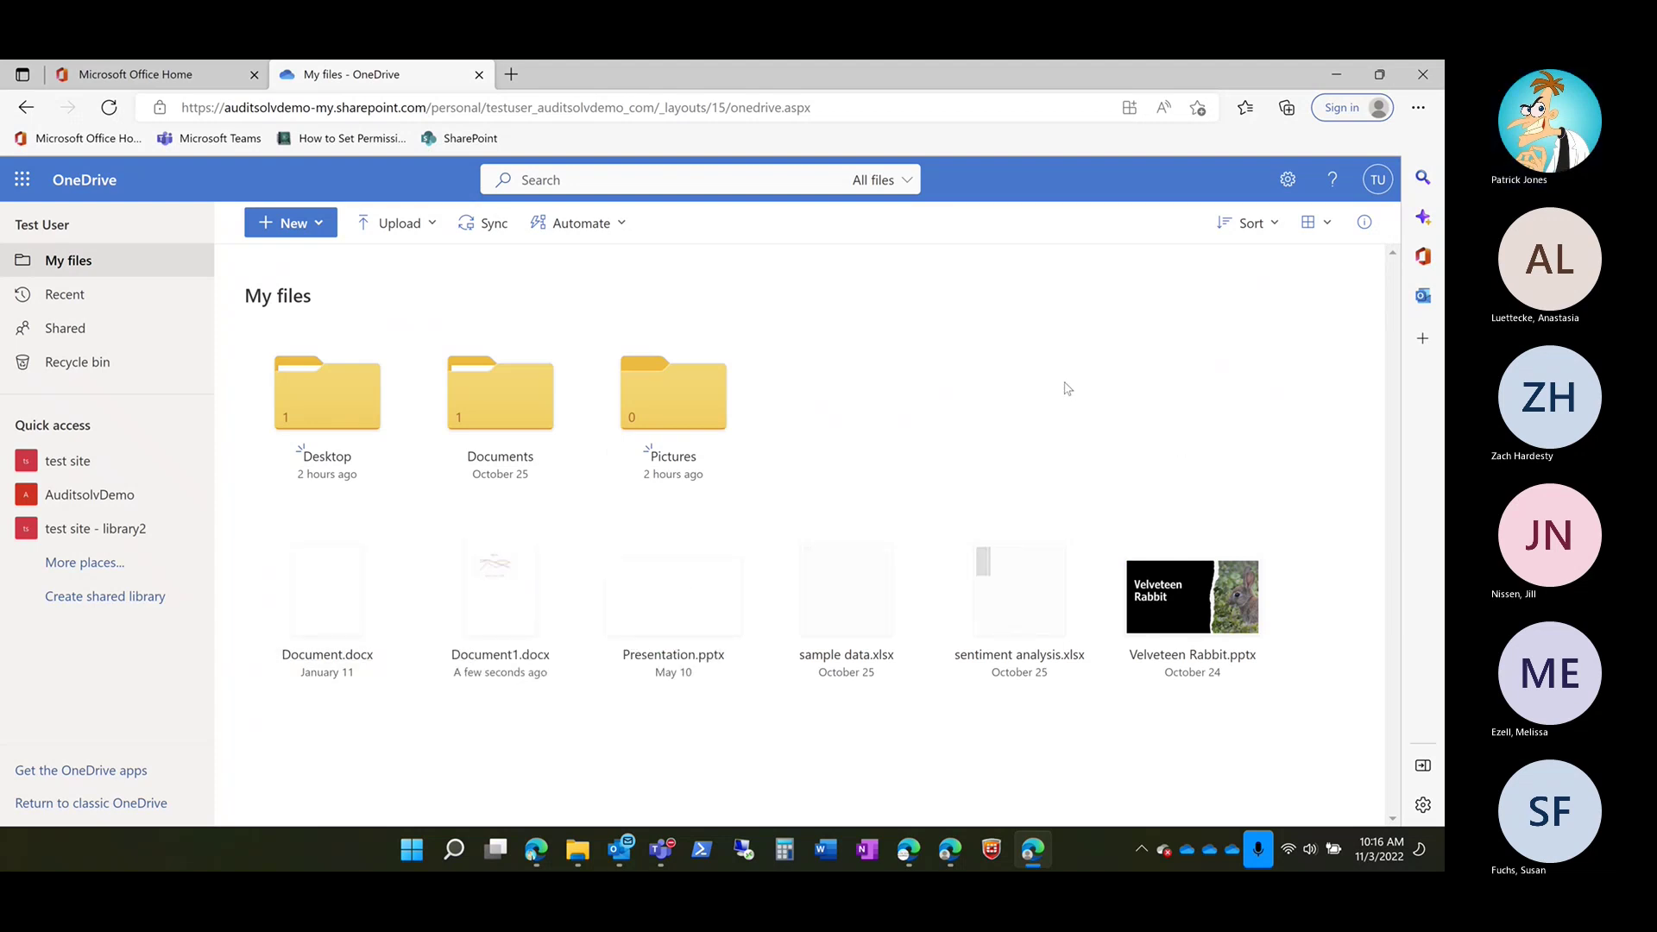
click(1316, 222)
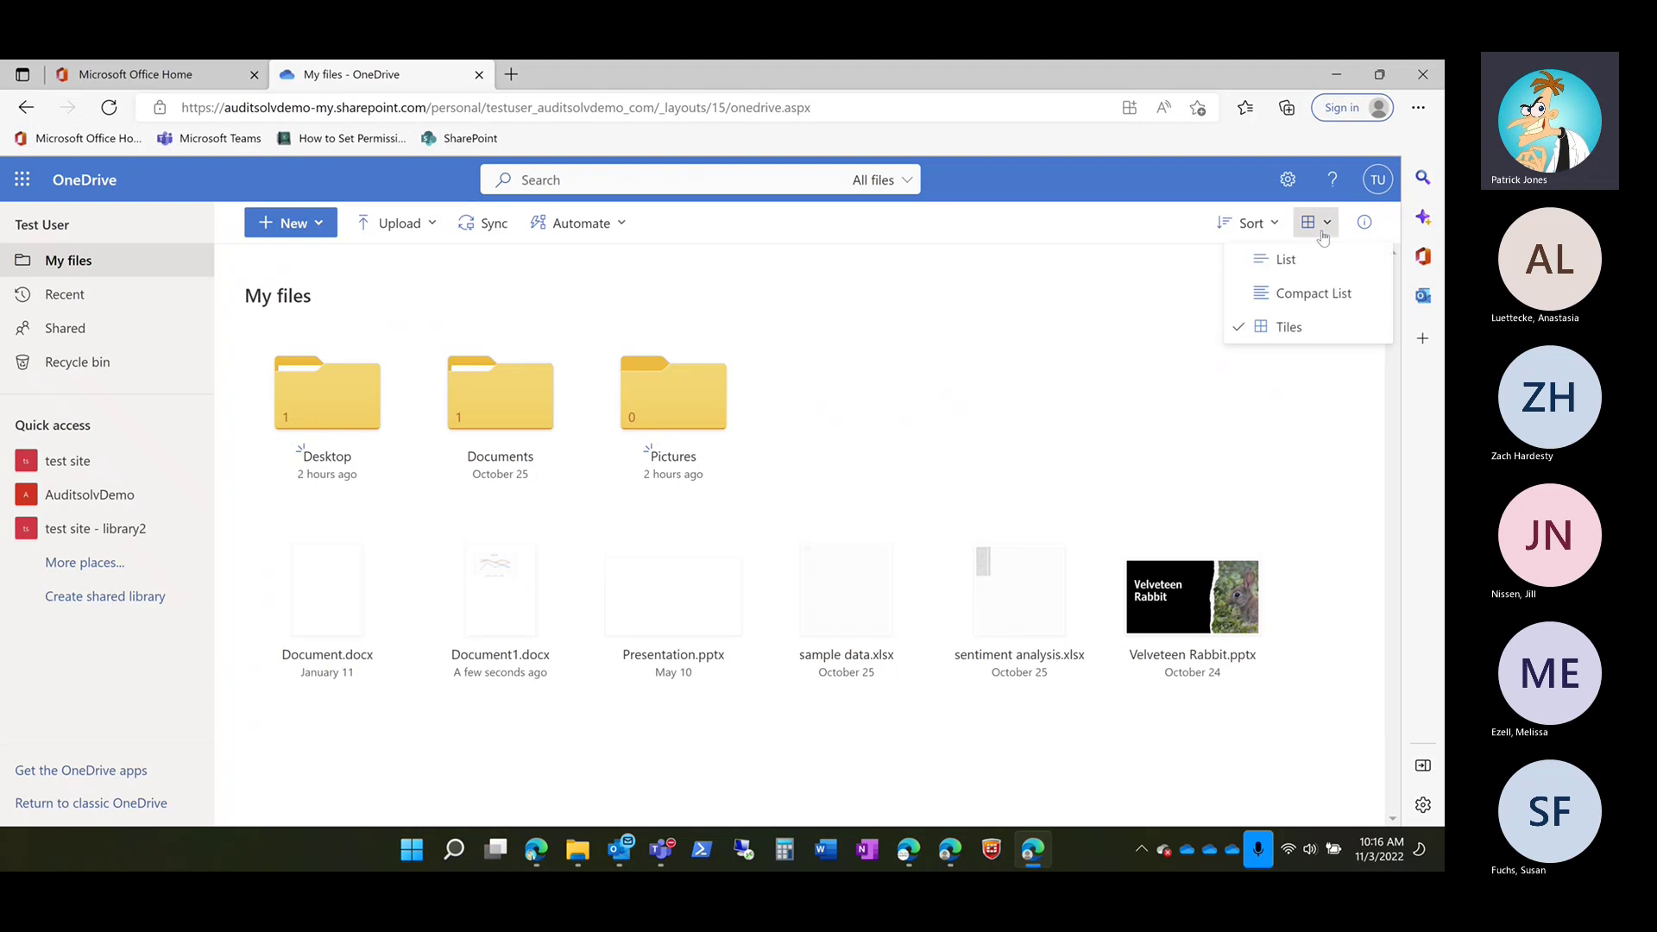
click(1303, 298)
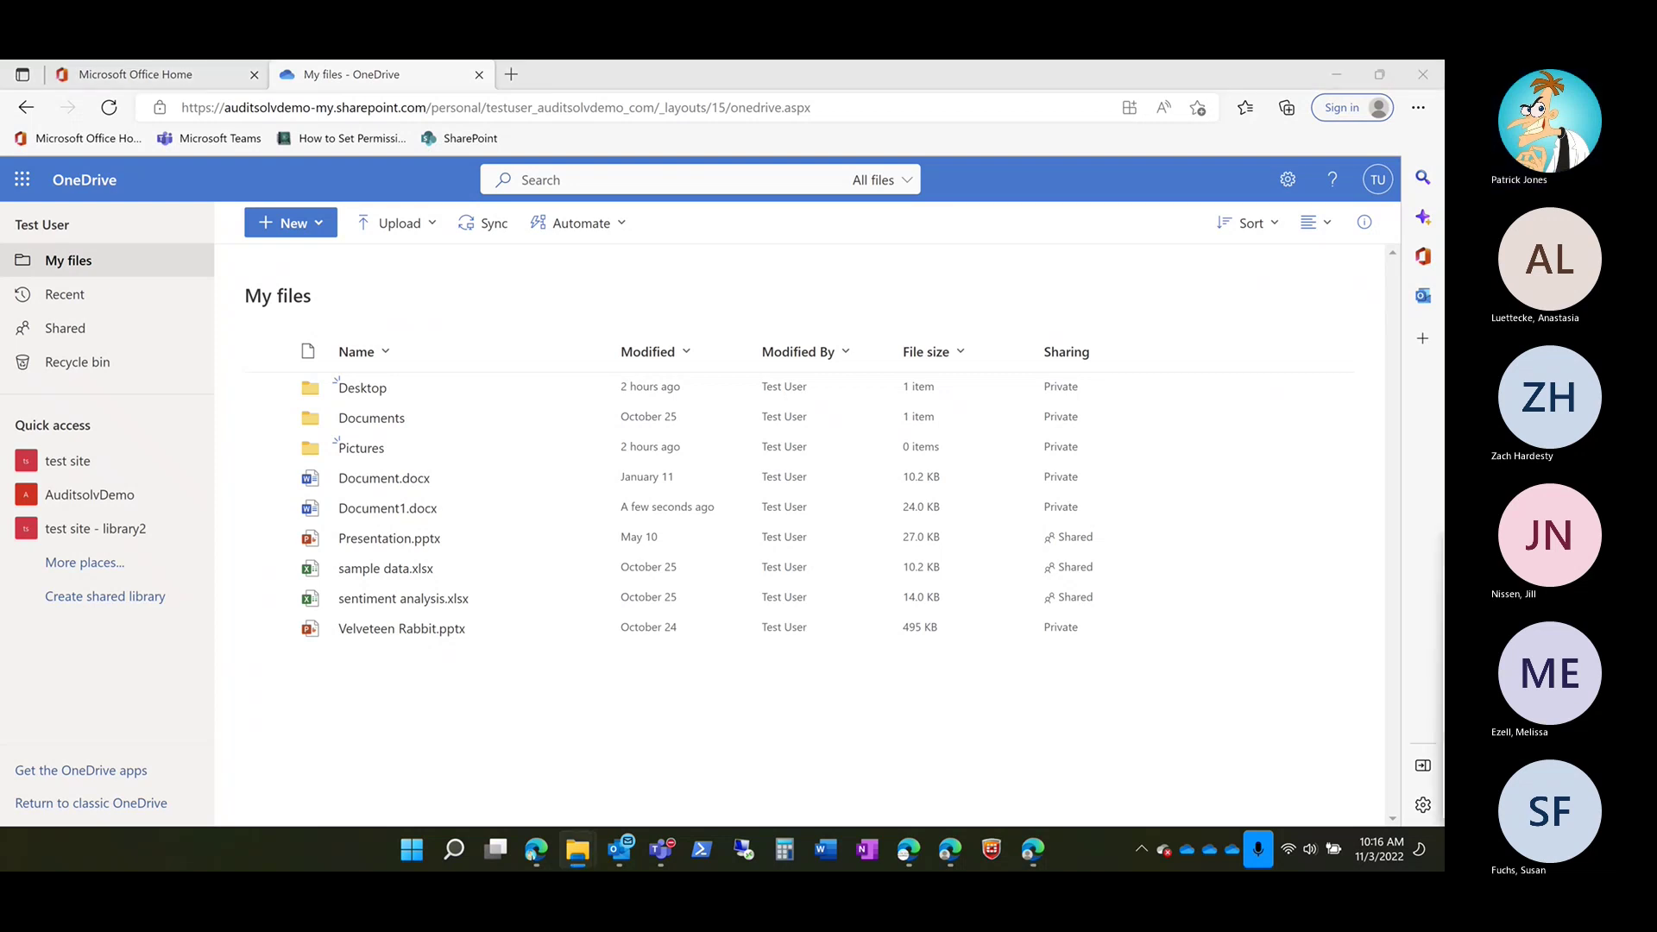
Step: Bring the File Explorer window showing the OneDrive - AuditsolvDemo folder over the browser to compare its files, and move it away
drag(451, 230, 890, 159)
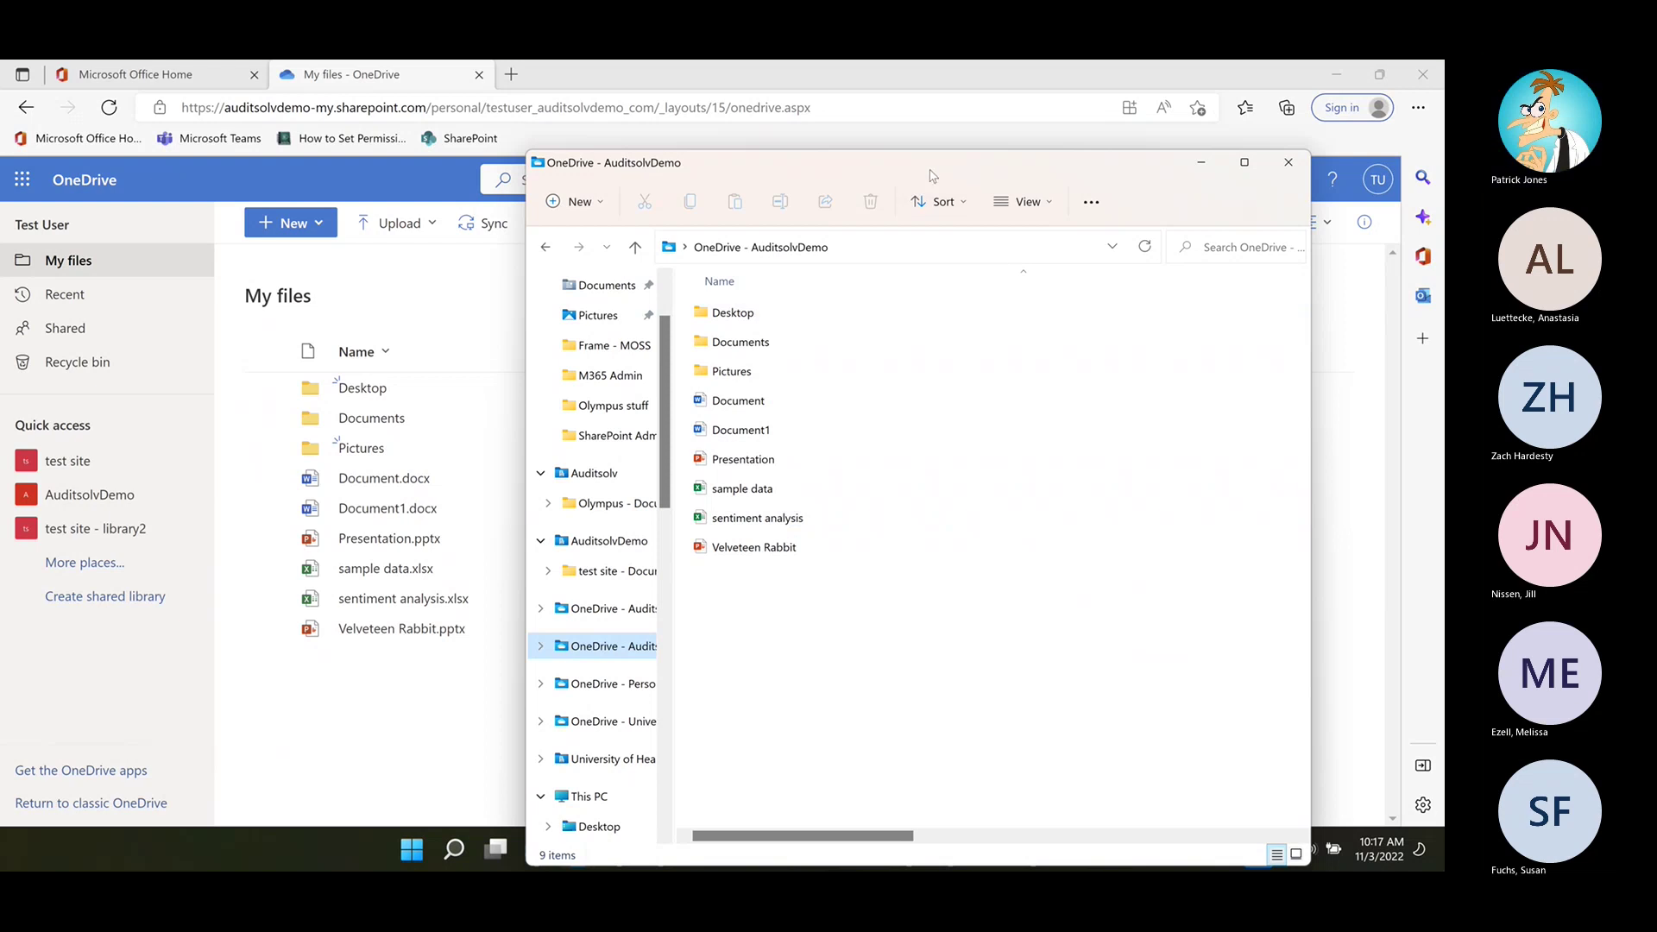
drag(929, 176, 1443, 173)
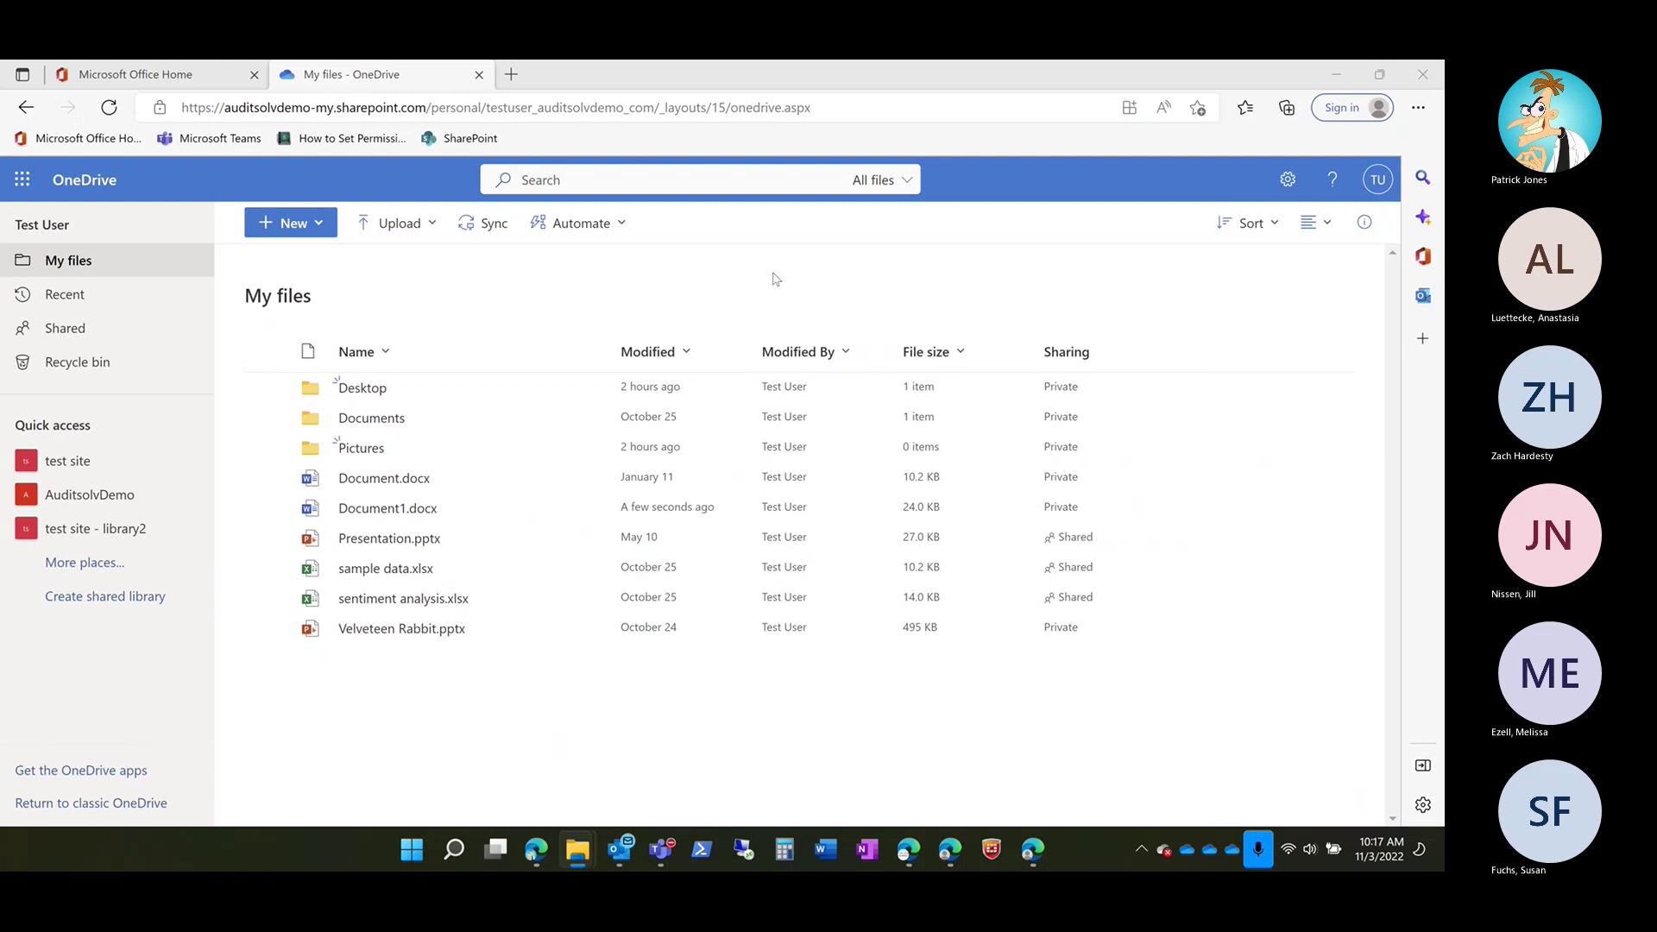
Step: Review the types of items that can be created in My files, and dismiss the choices
click(318, 226)
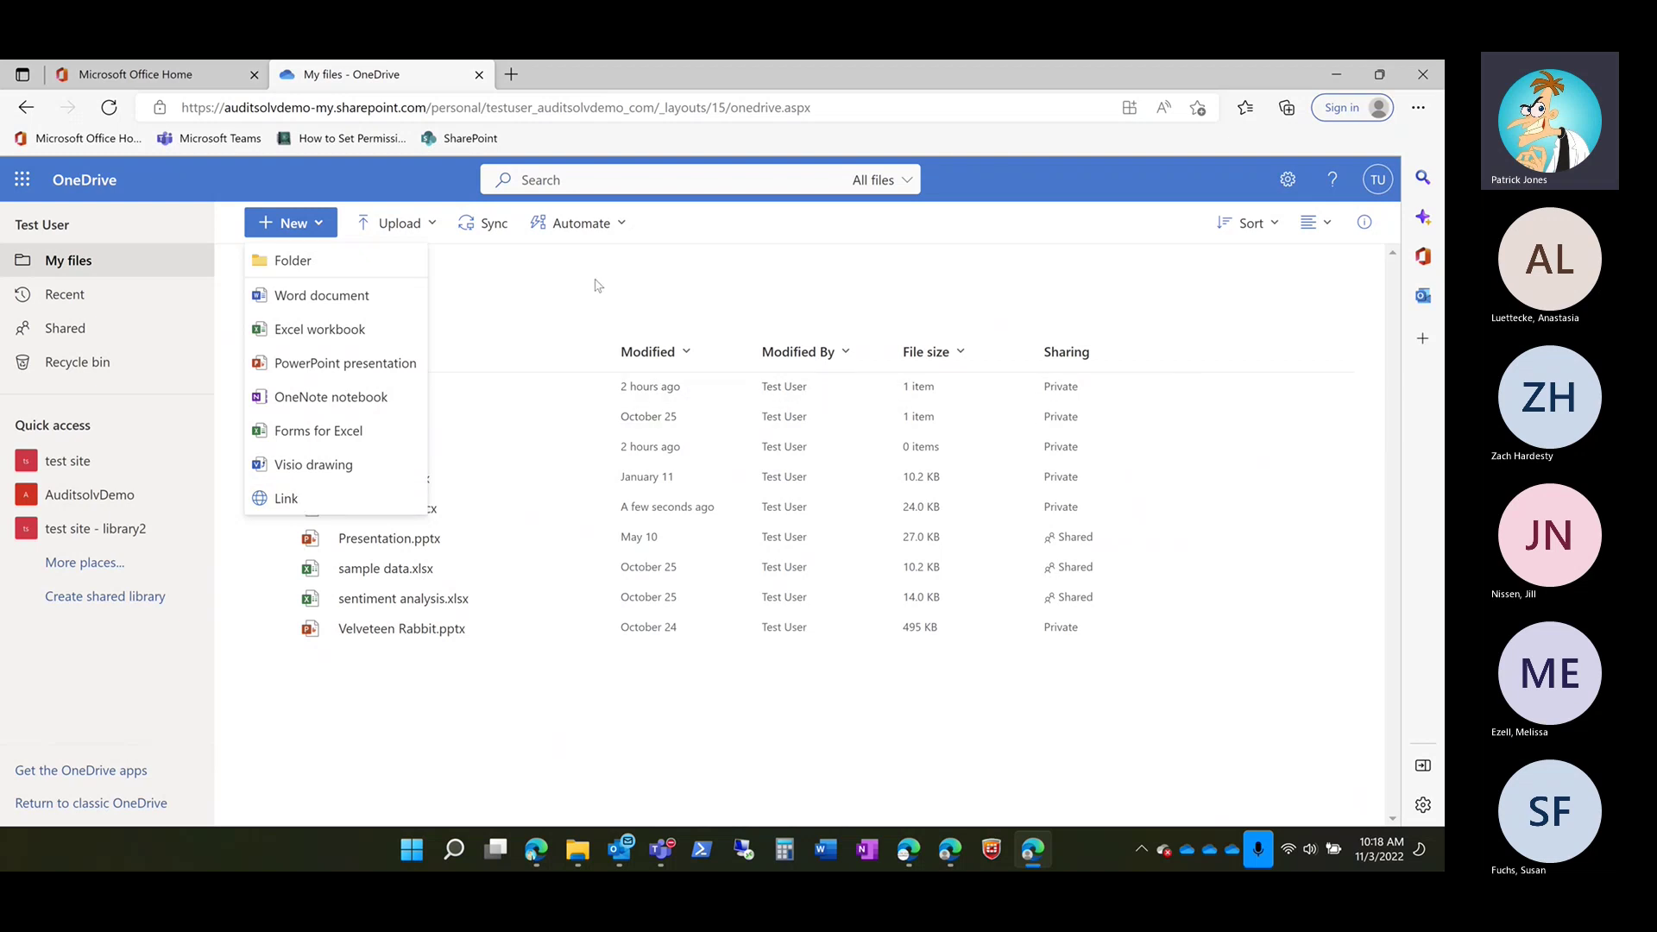
click(557, 296)
Step: Check the file and folder upload options, and upload Webinar contact info.docx from the computer into My files
click(435, 226)
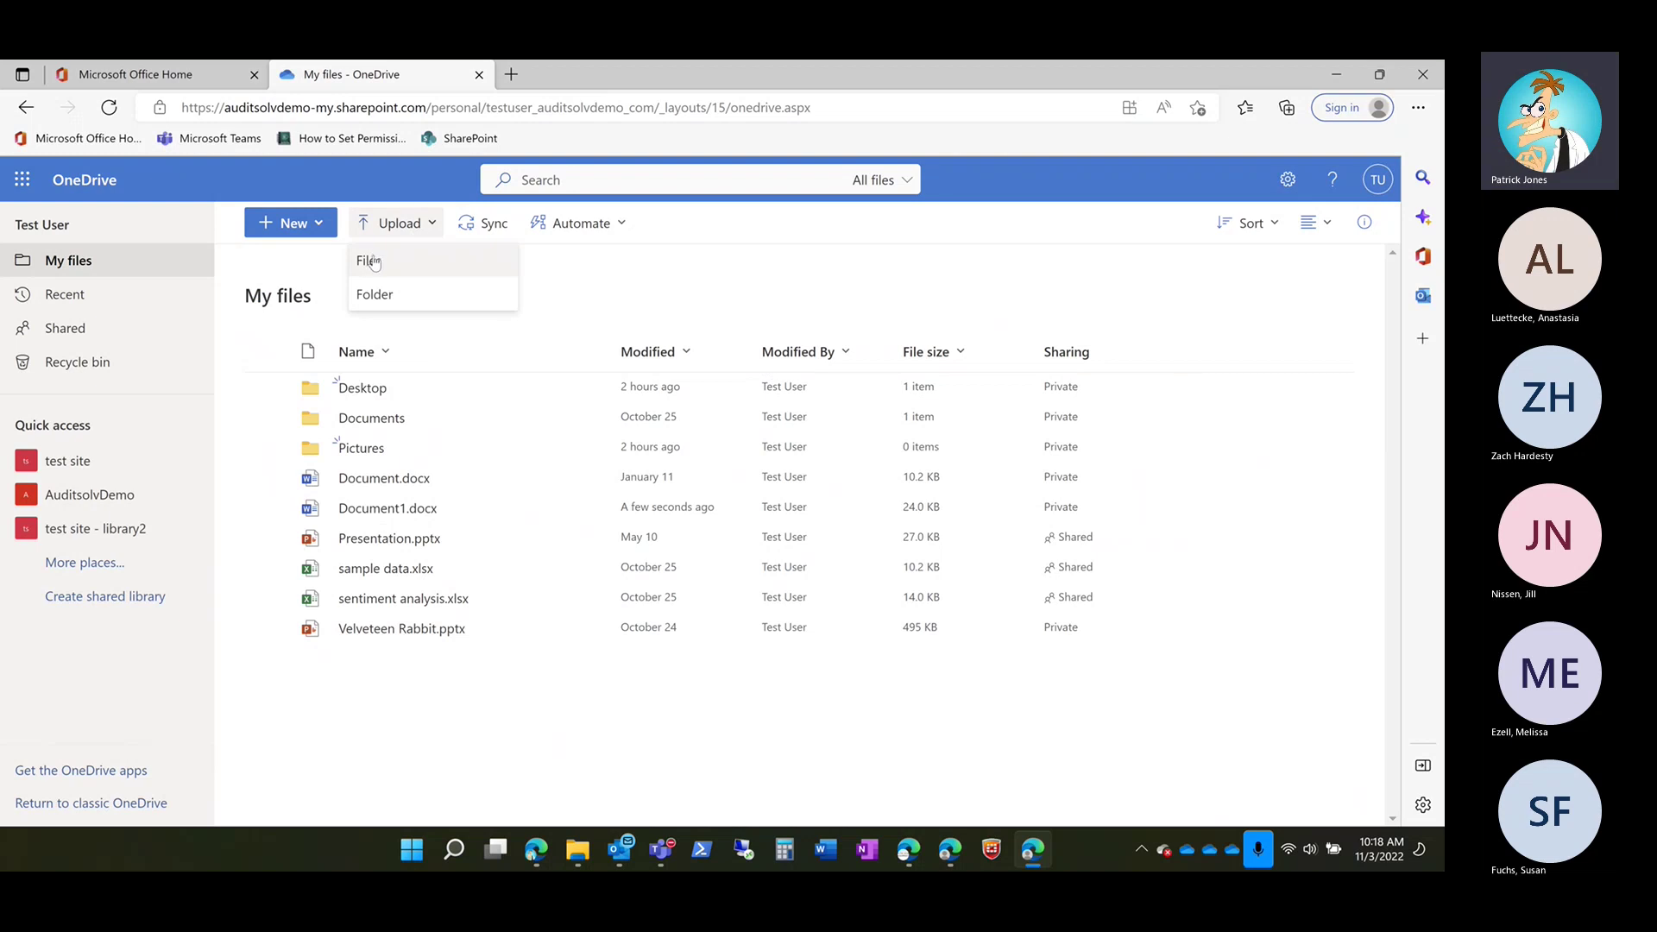
click(629, 287)
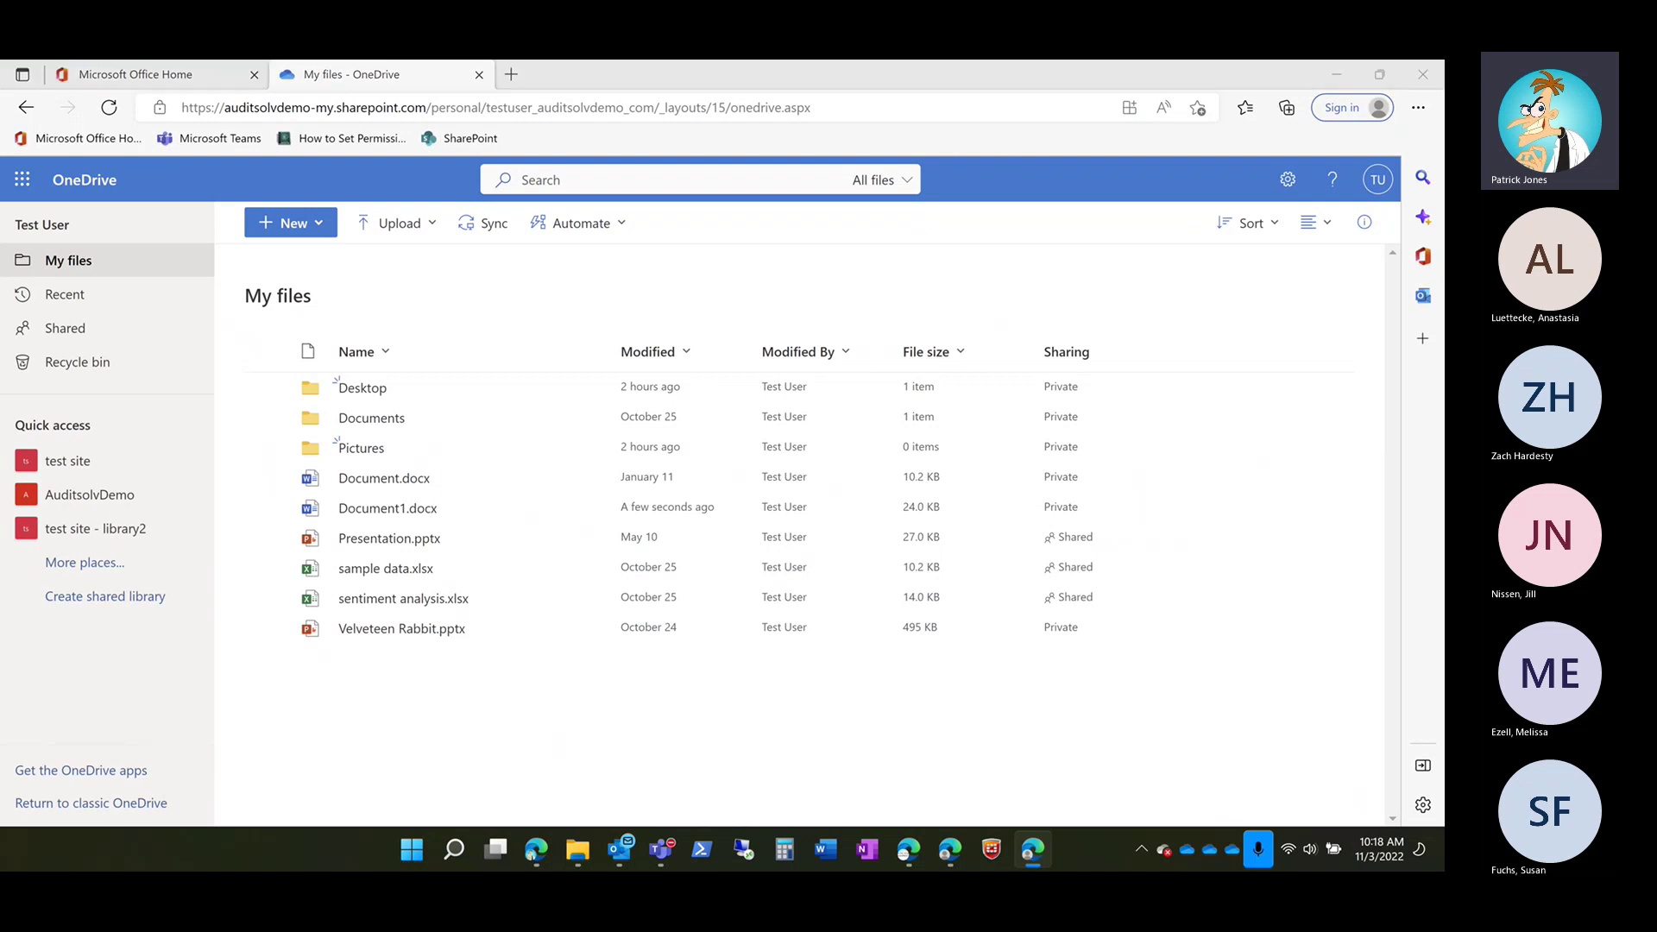
drag(1423, 692, 494, 501)
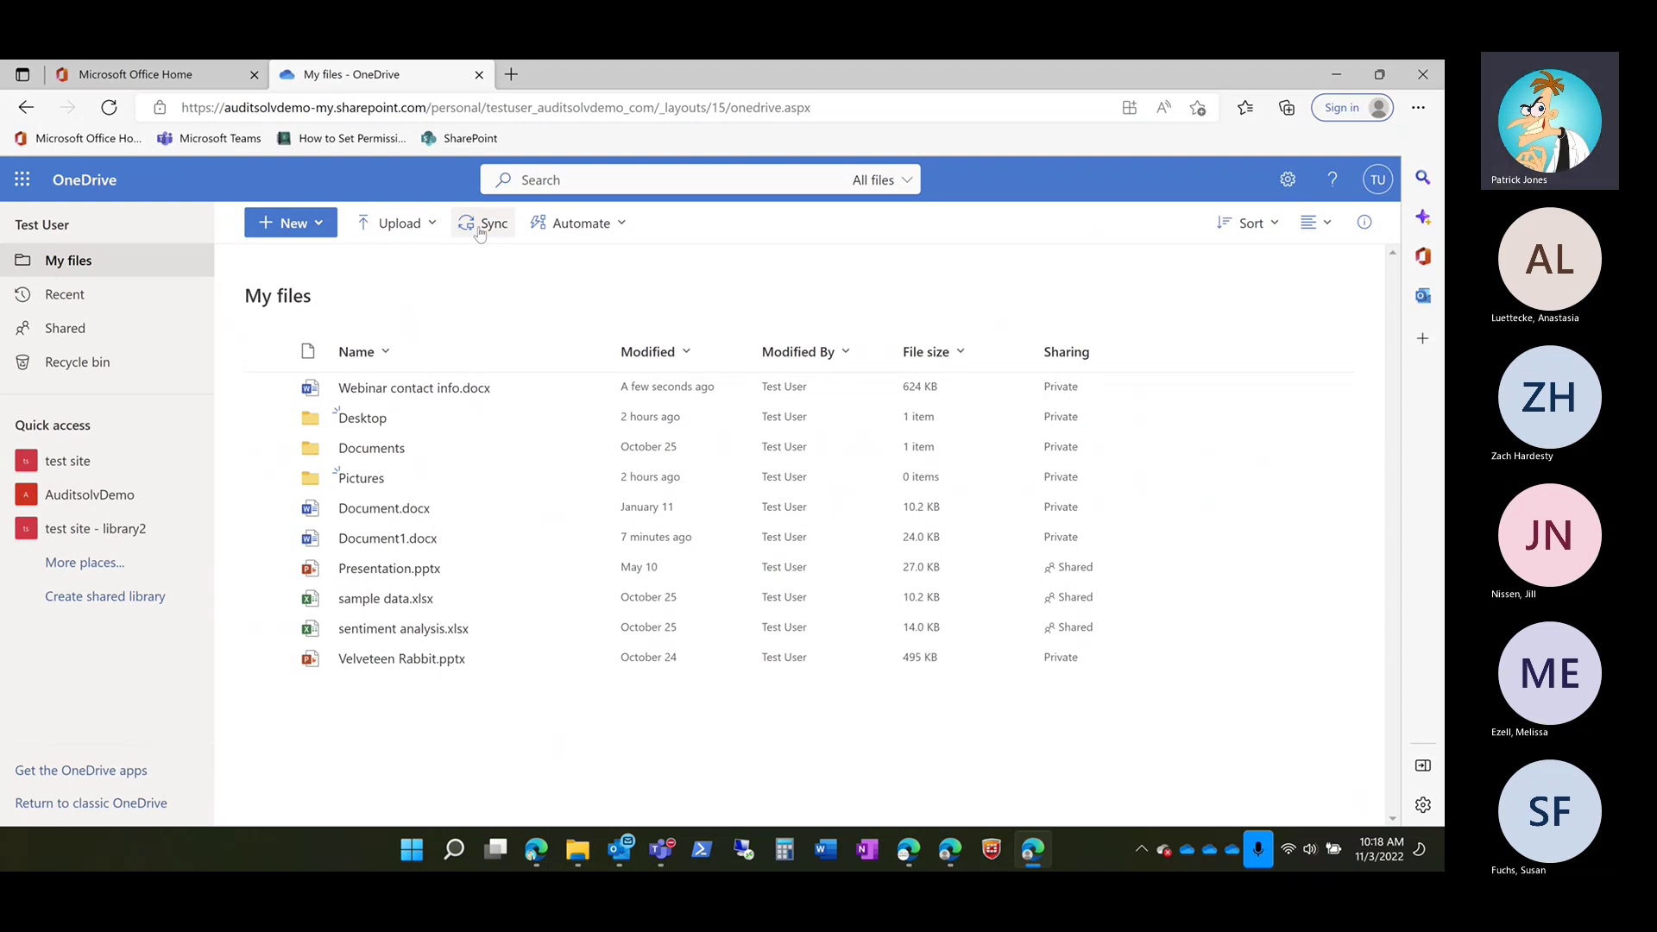
Step: Review the Power Automate options for creating and seeing flows, and dismiss them
click(623, 228)
mouse_move(628, 268)
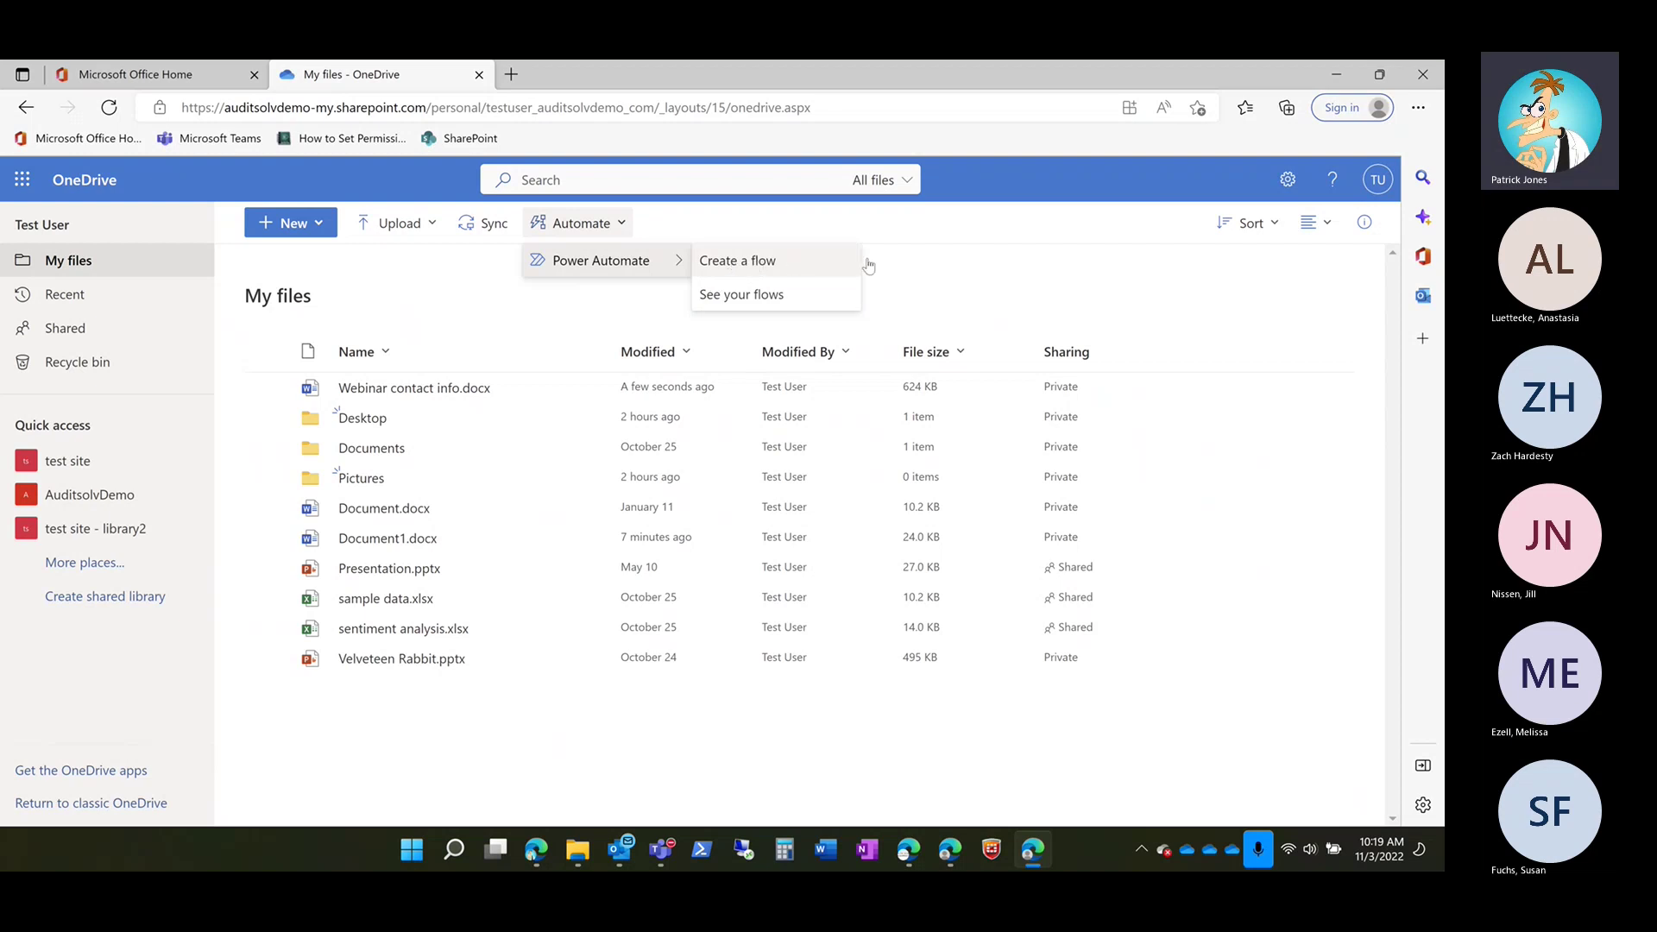
click(996, 274)
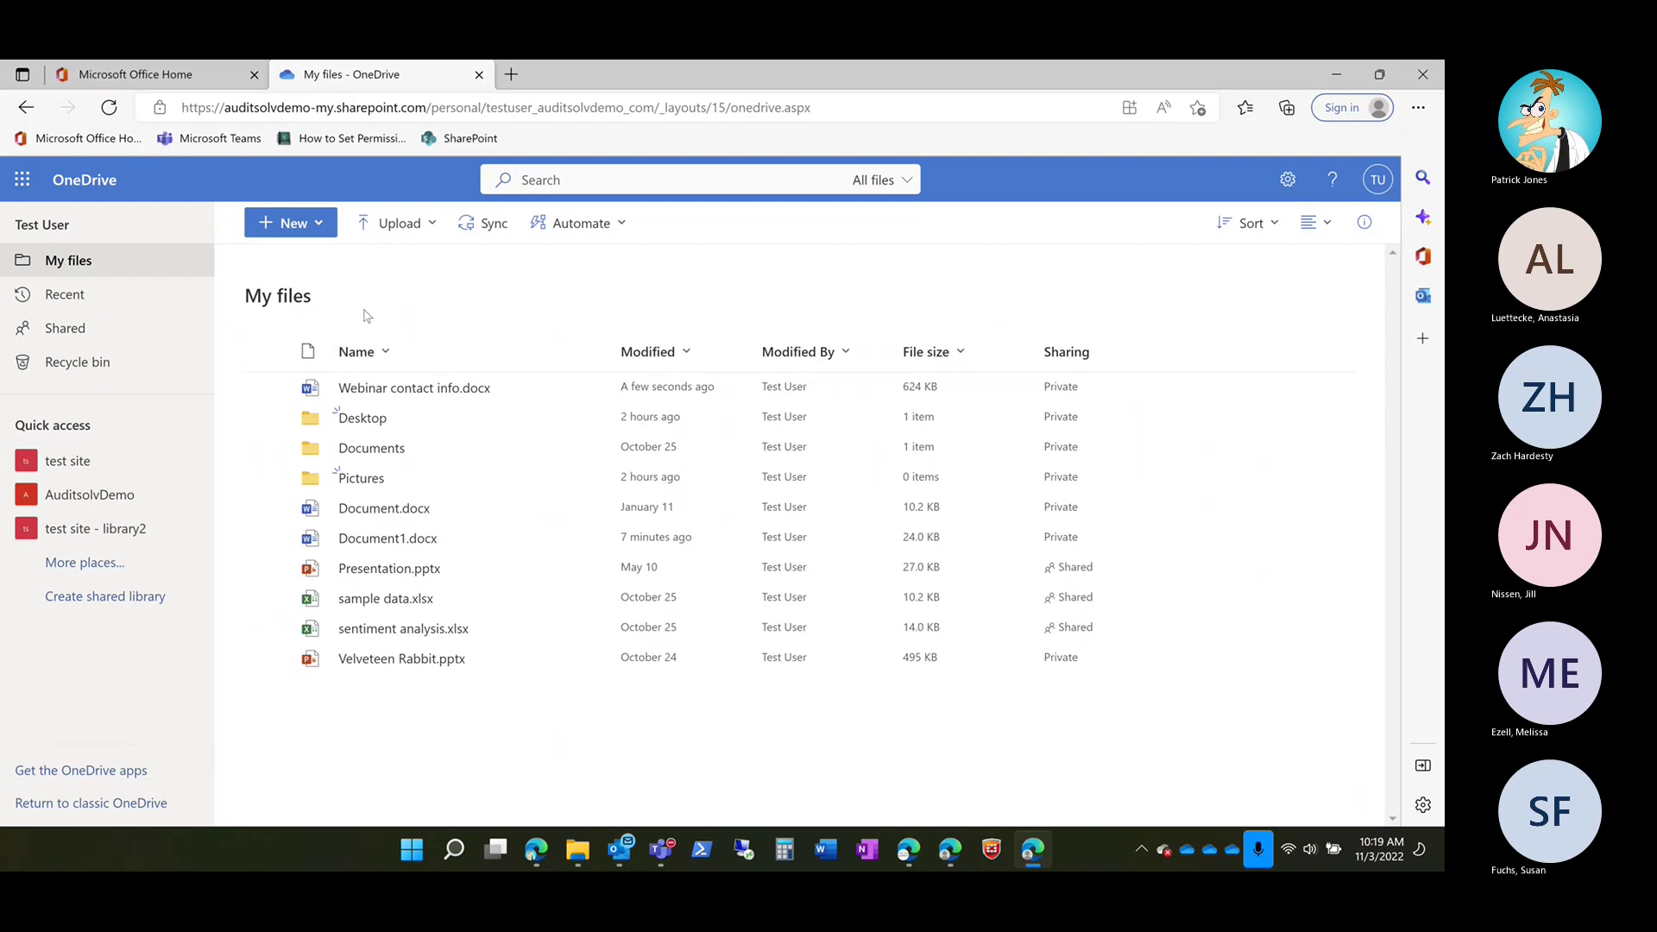
Step: Browse the Microsoft 365 app launcher, including the full list of all apps, and close it
click(22, 181)
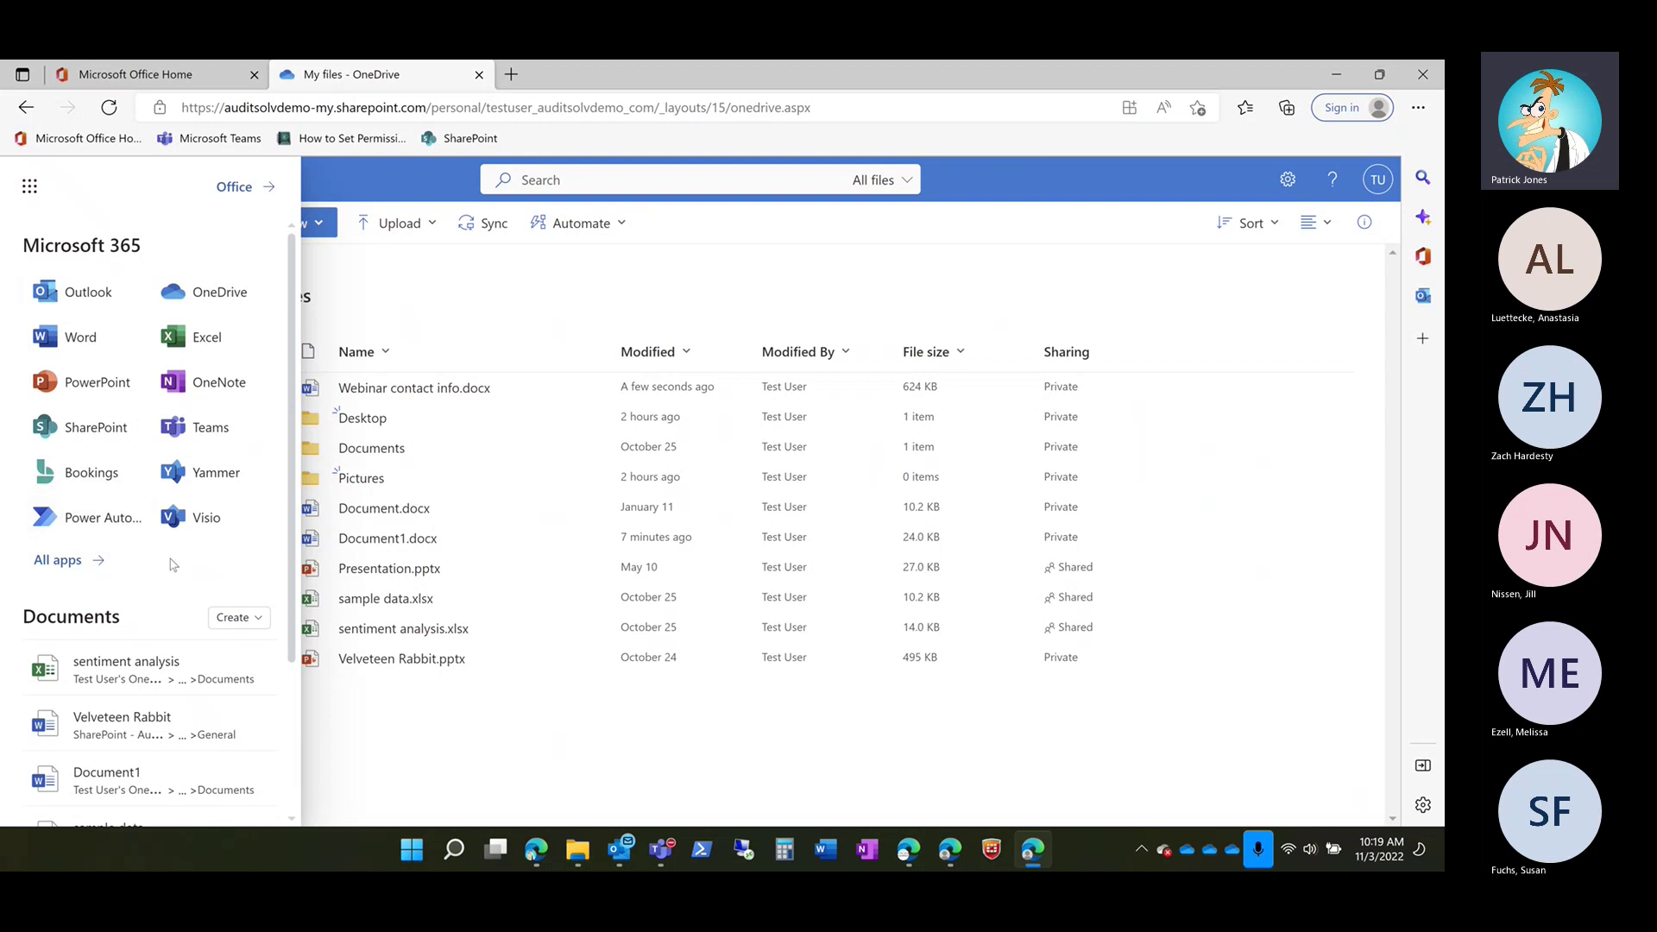
scroll(172, 565, down, 3)
scroll(146, 601, up, 2)
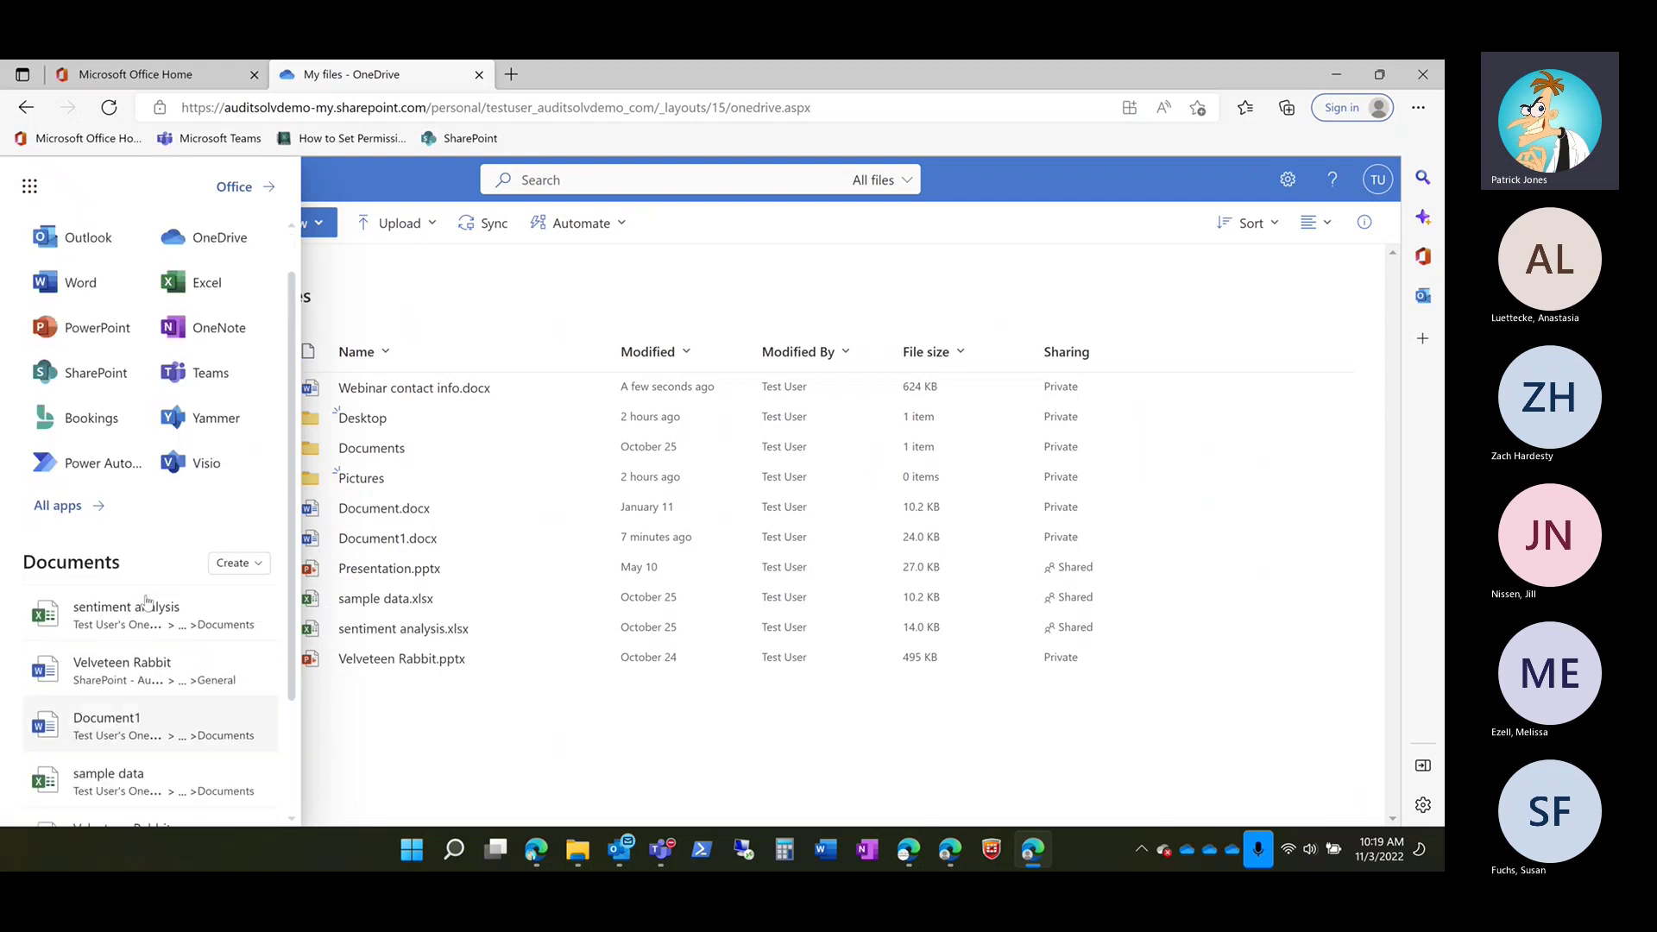
scroll(147, 601, up, 1)
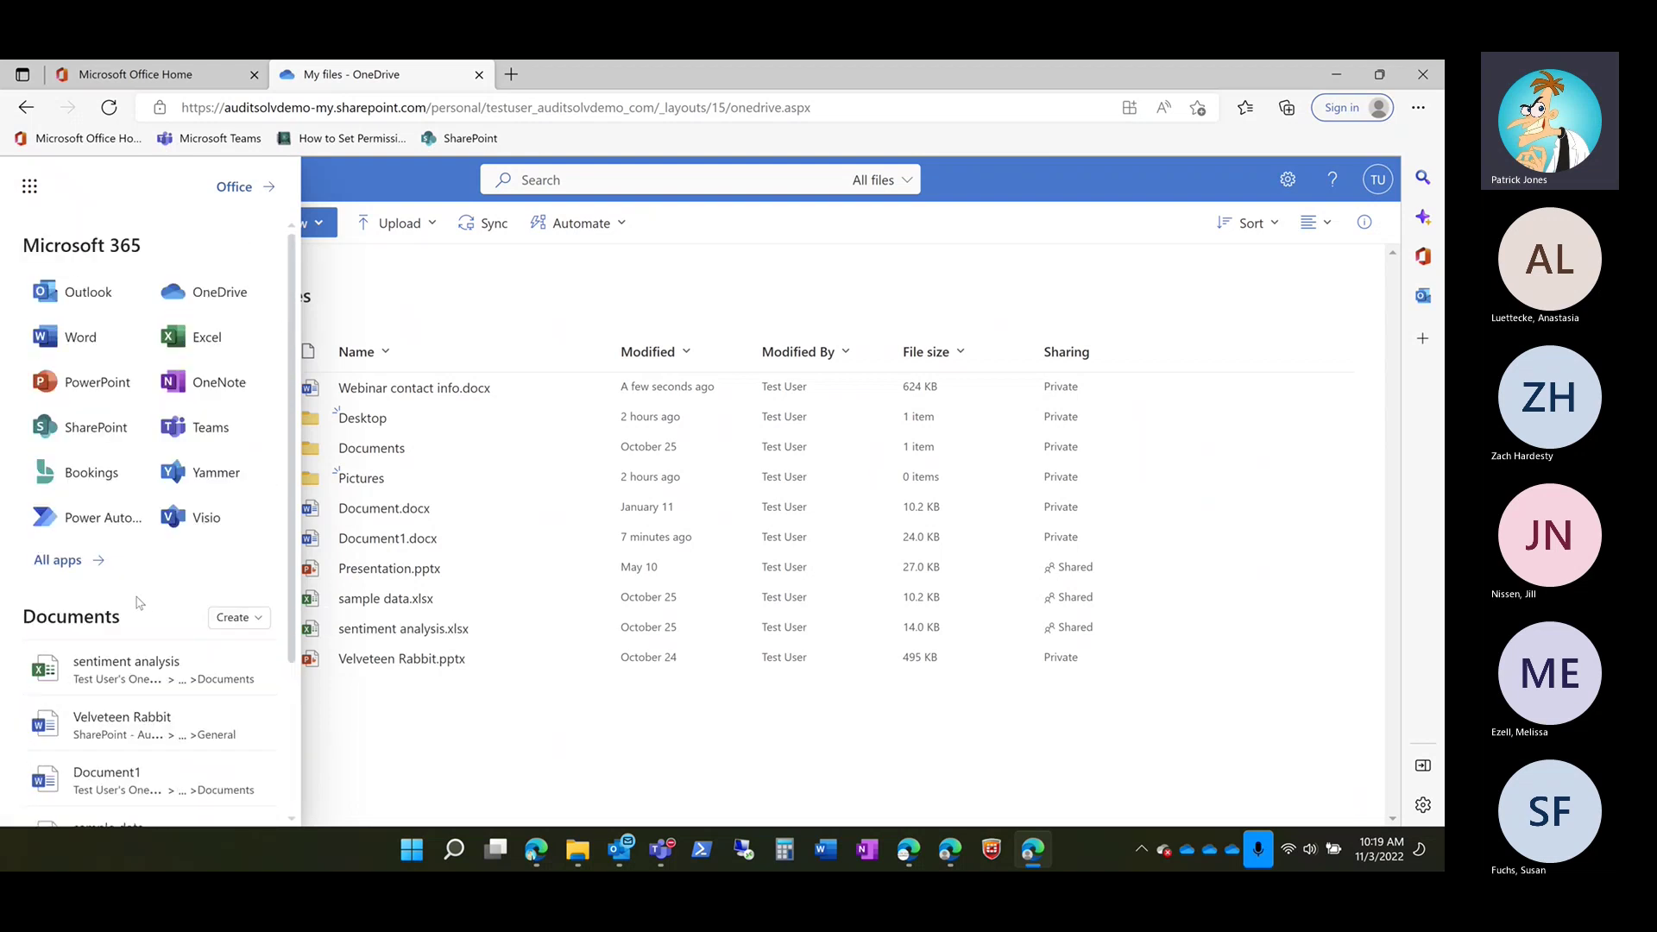
click(65, 561)
scroll(143, 458, down, 5)
scroll(148, 450, down, 5)
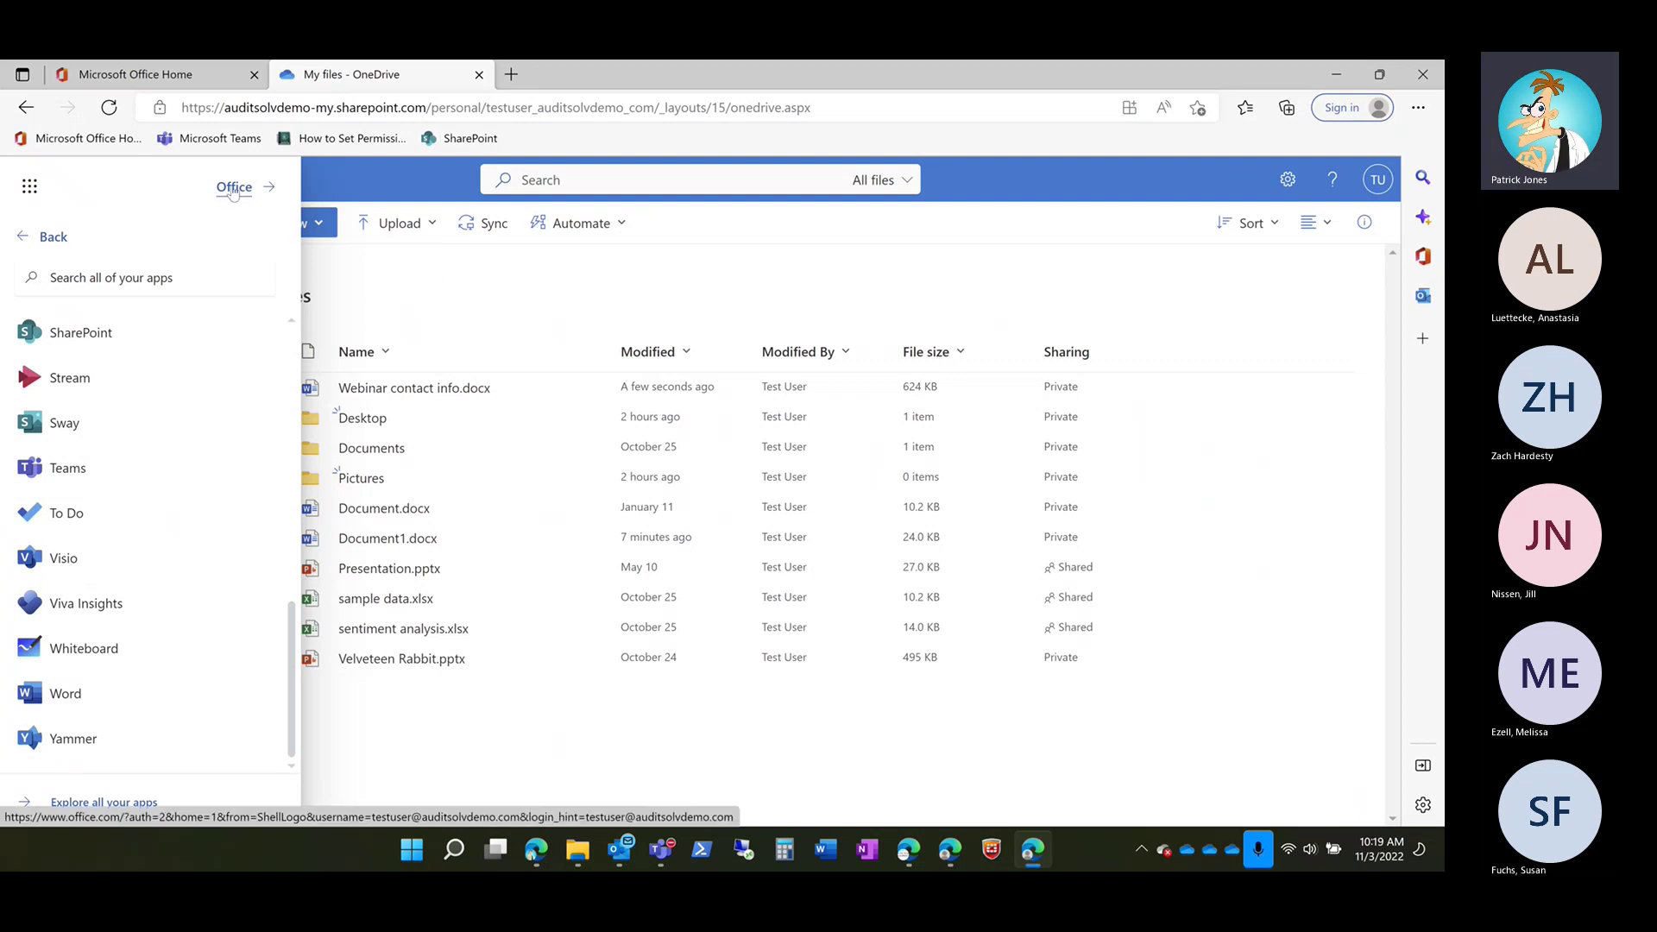
click(503, 292)
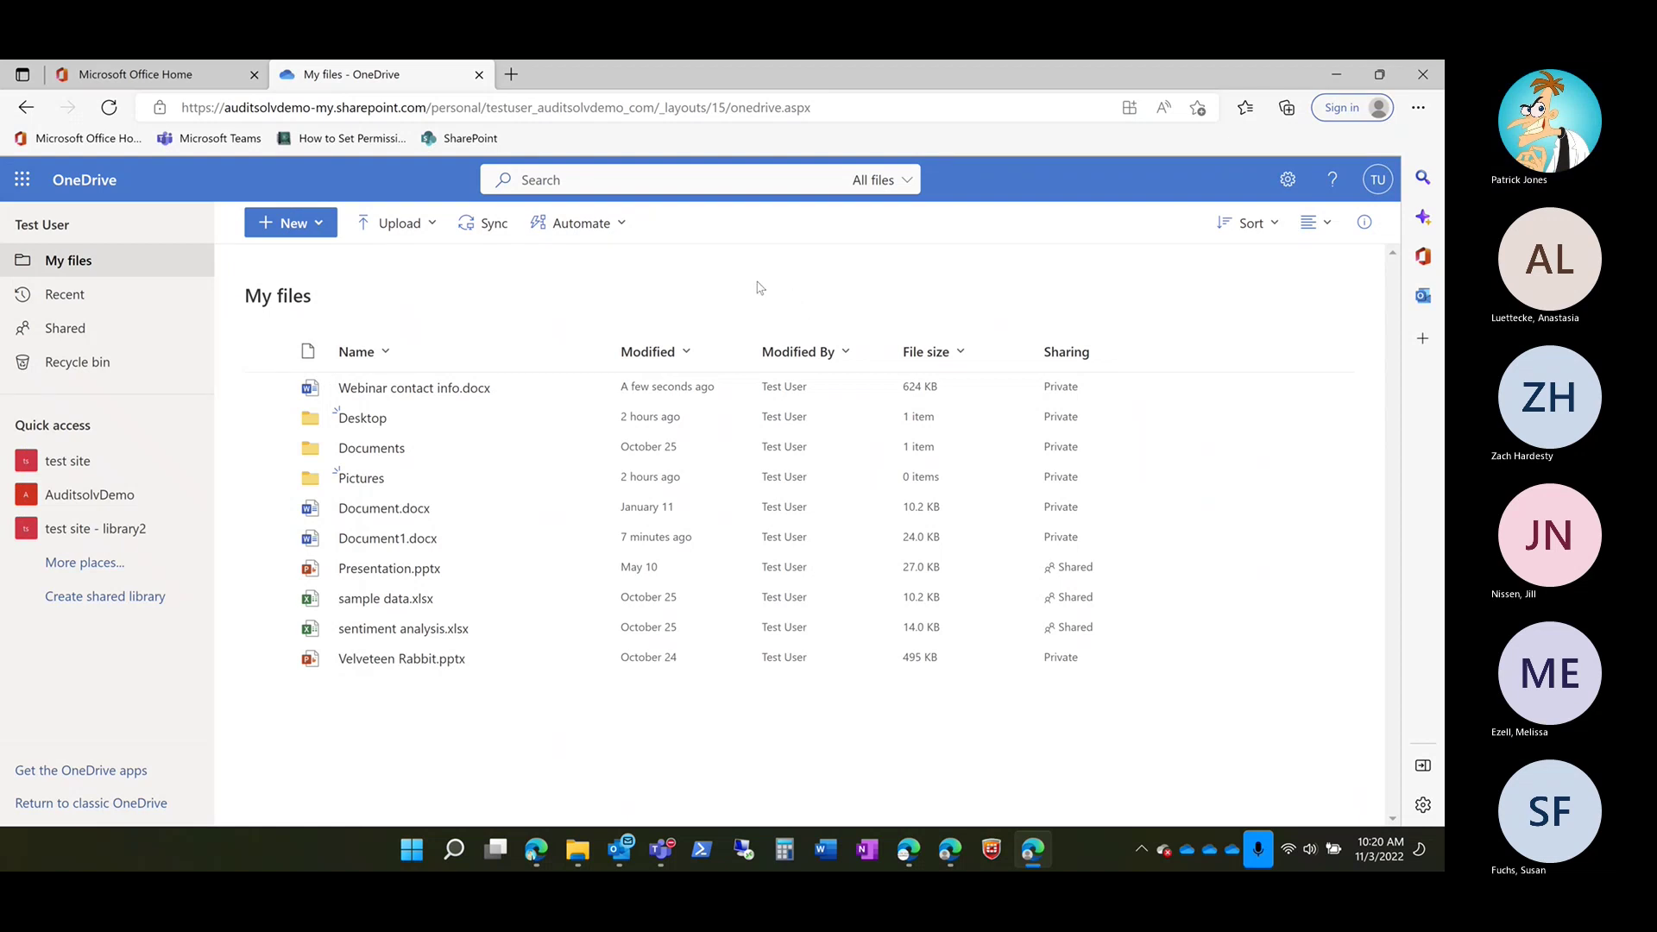
Step: Open Webinar contact info.docx from My files in Word for the web
mouse_move(391, 396)
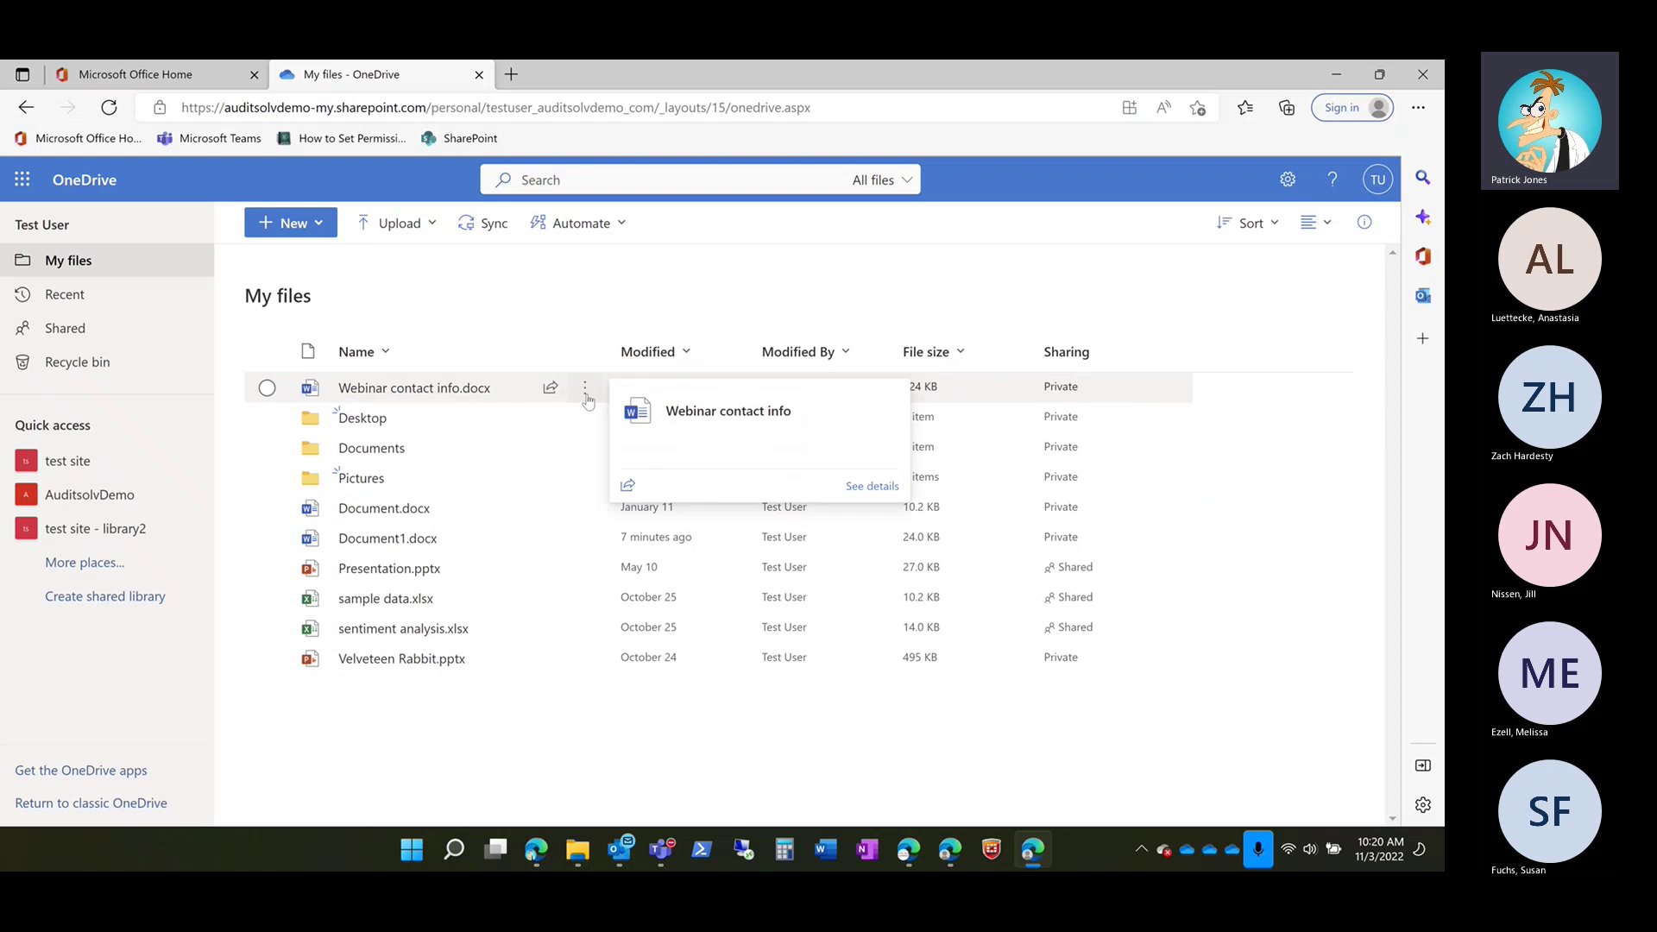
click(404, 390)
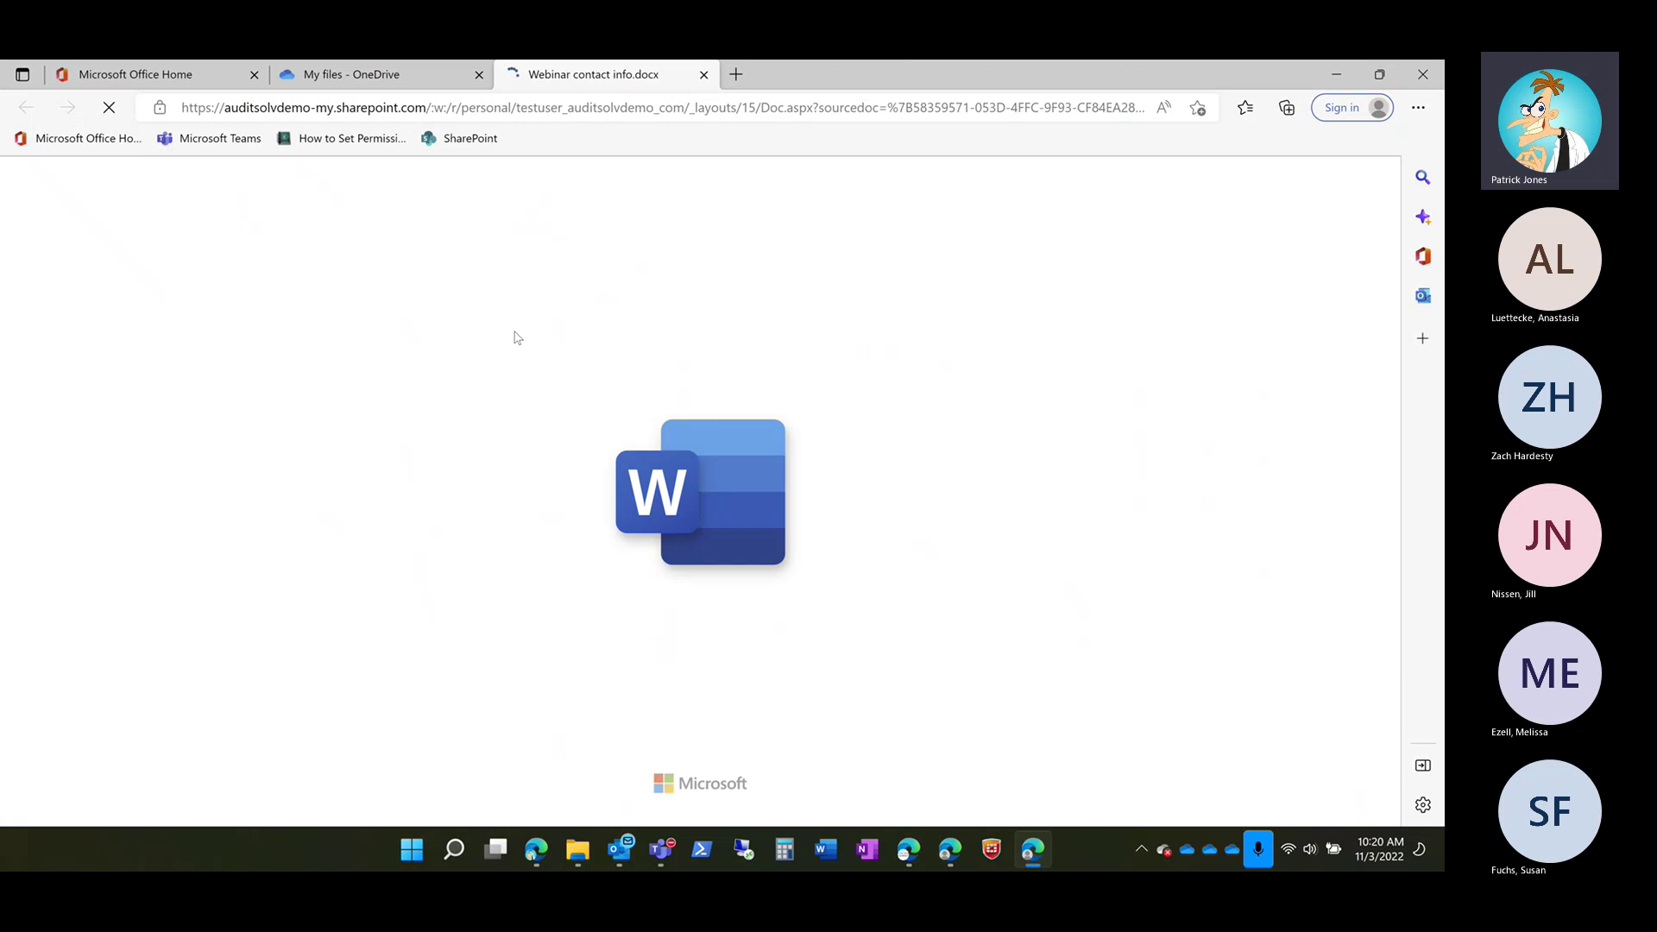